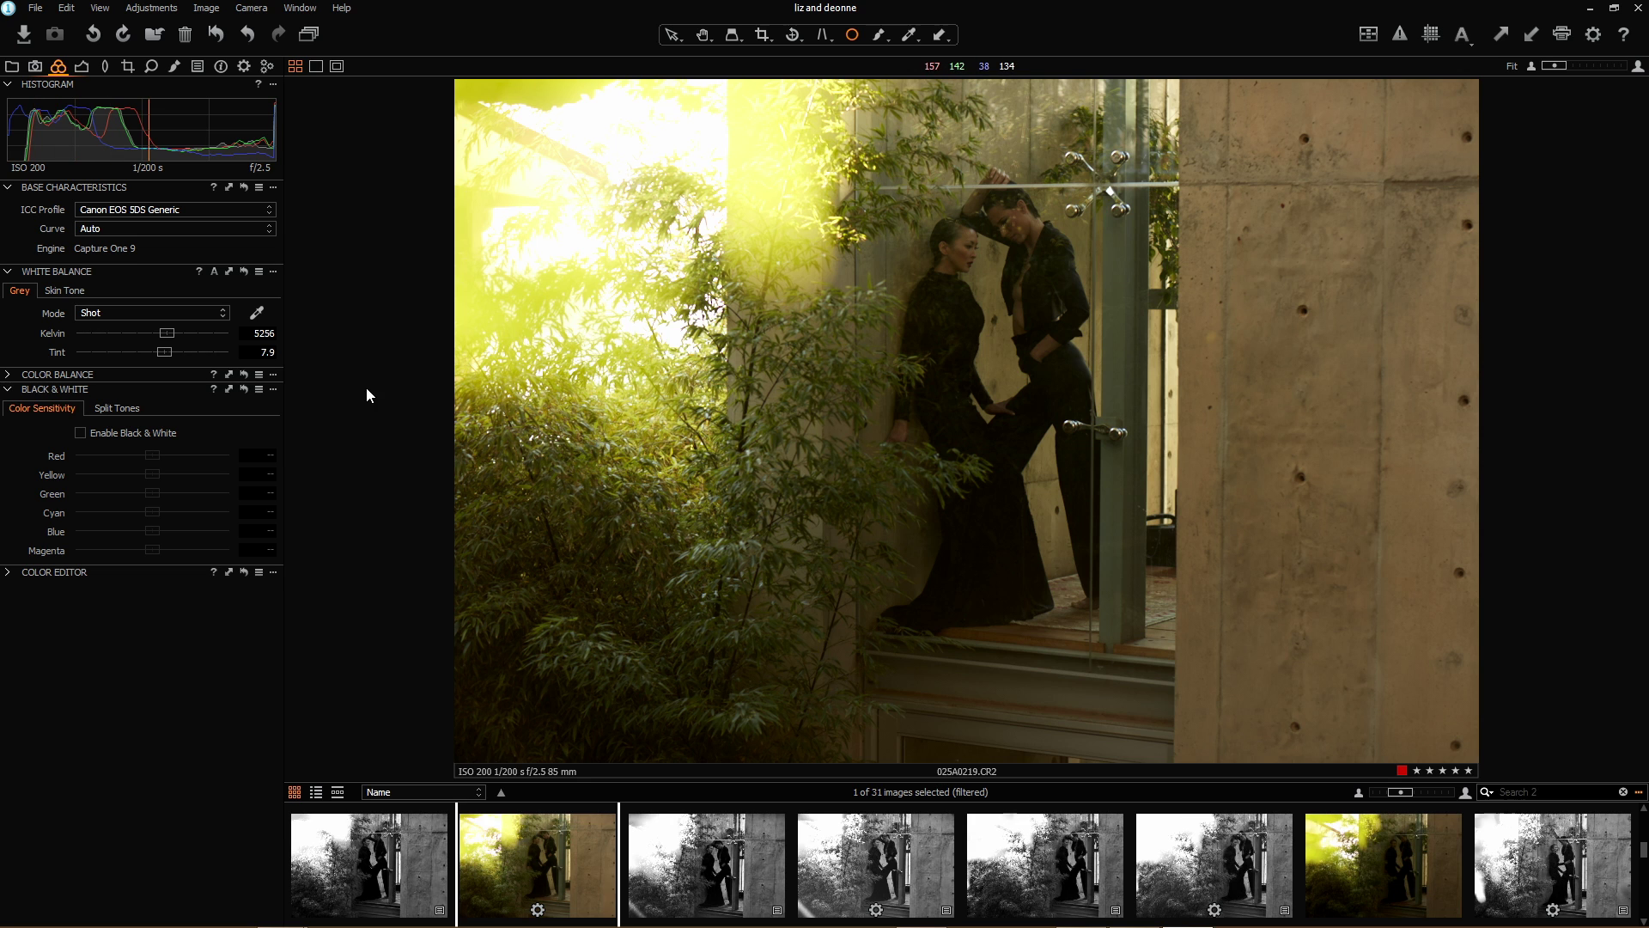
Warm the selected photo by setting its white balance Kelvin value to 7000
{"action": "left_click_drag", "start_coordinate": [167, 335], "coordinate": [188, 333]}
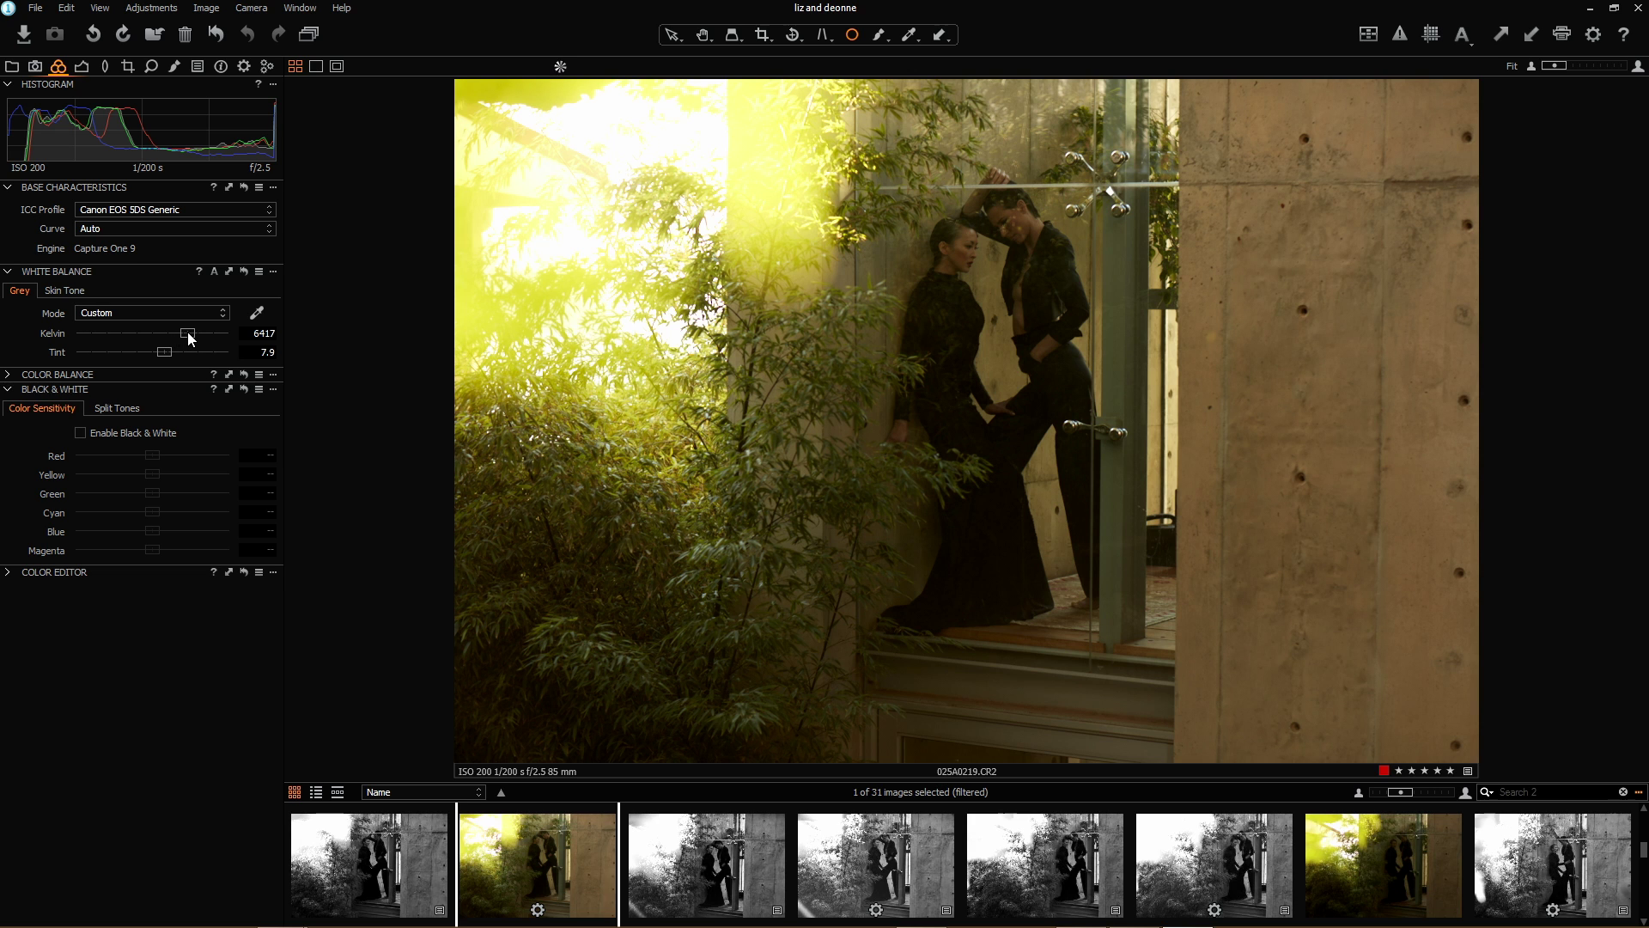
{"action": "left_click", "coordinate": [264, 334]}
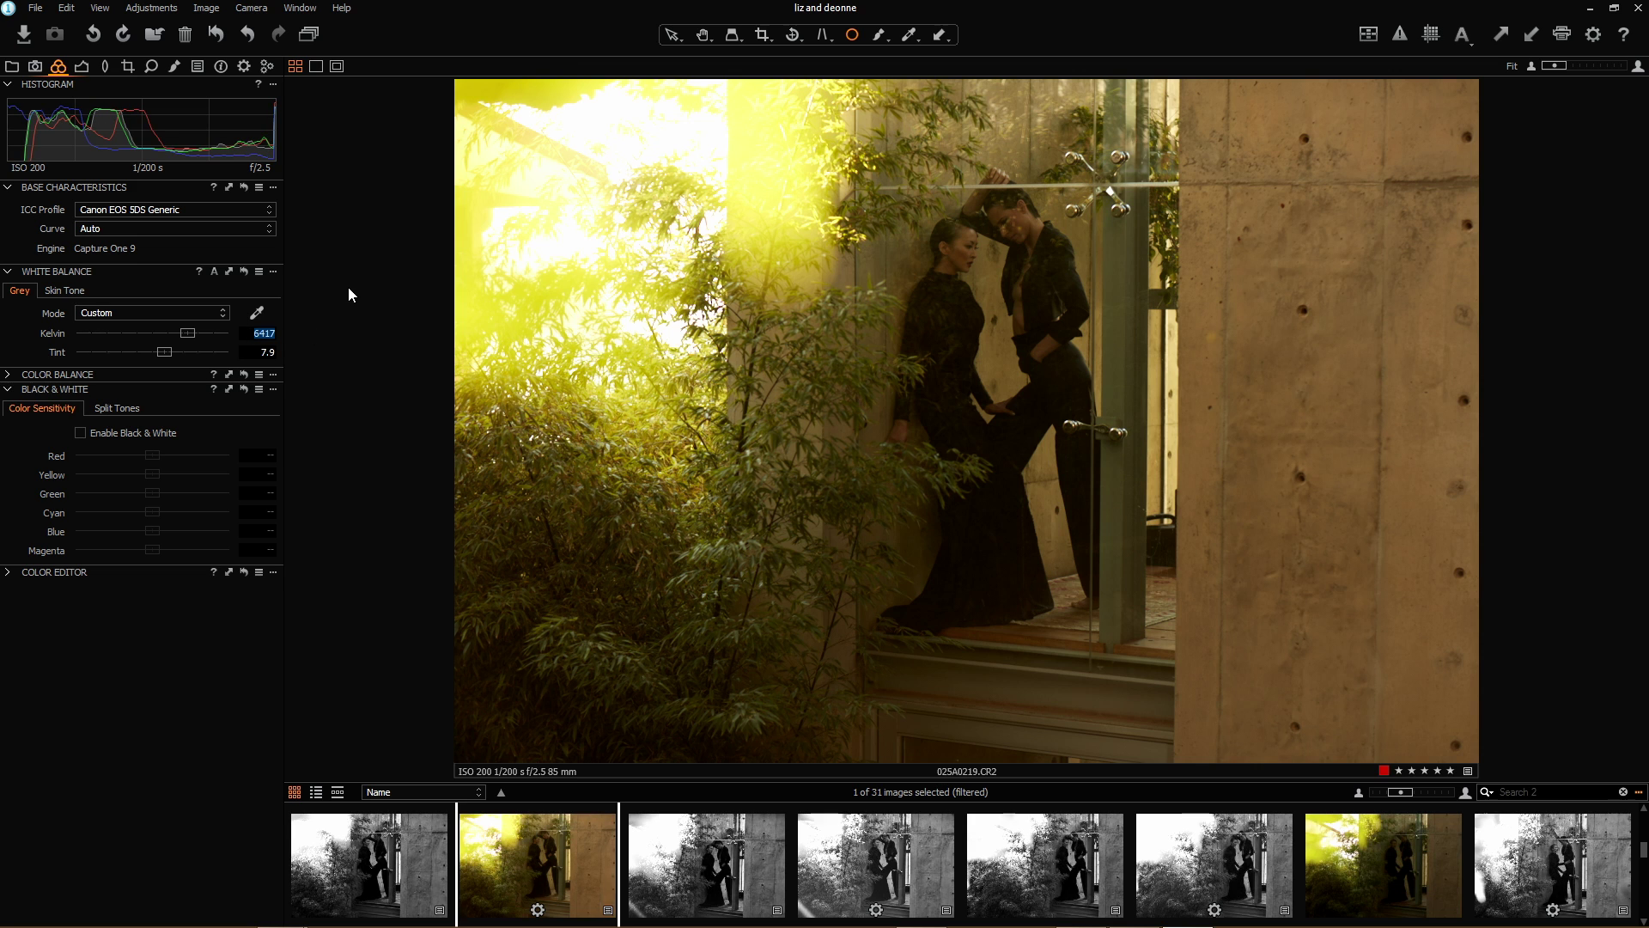
{"action": "type", "text": "6500"}
{"action": "key", "text": "Return"}
Enable black and white with yellow sensitivity at -30, and set the white balance tint to 1.7
{"action": "left_click", "coordinate": [80, 432]}
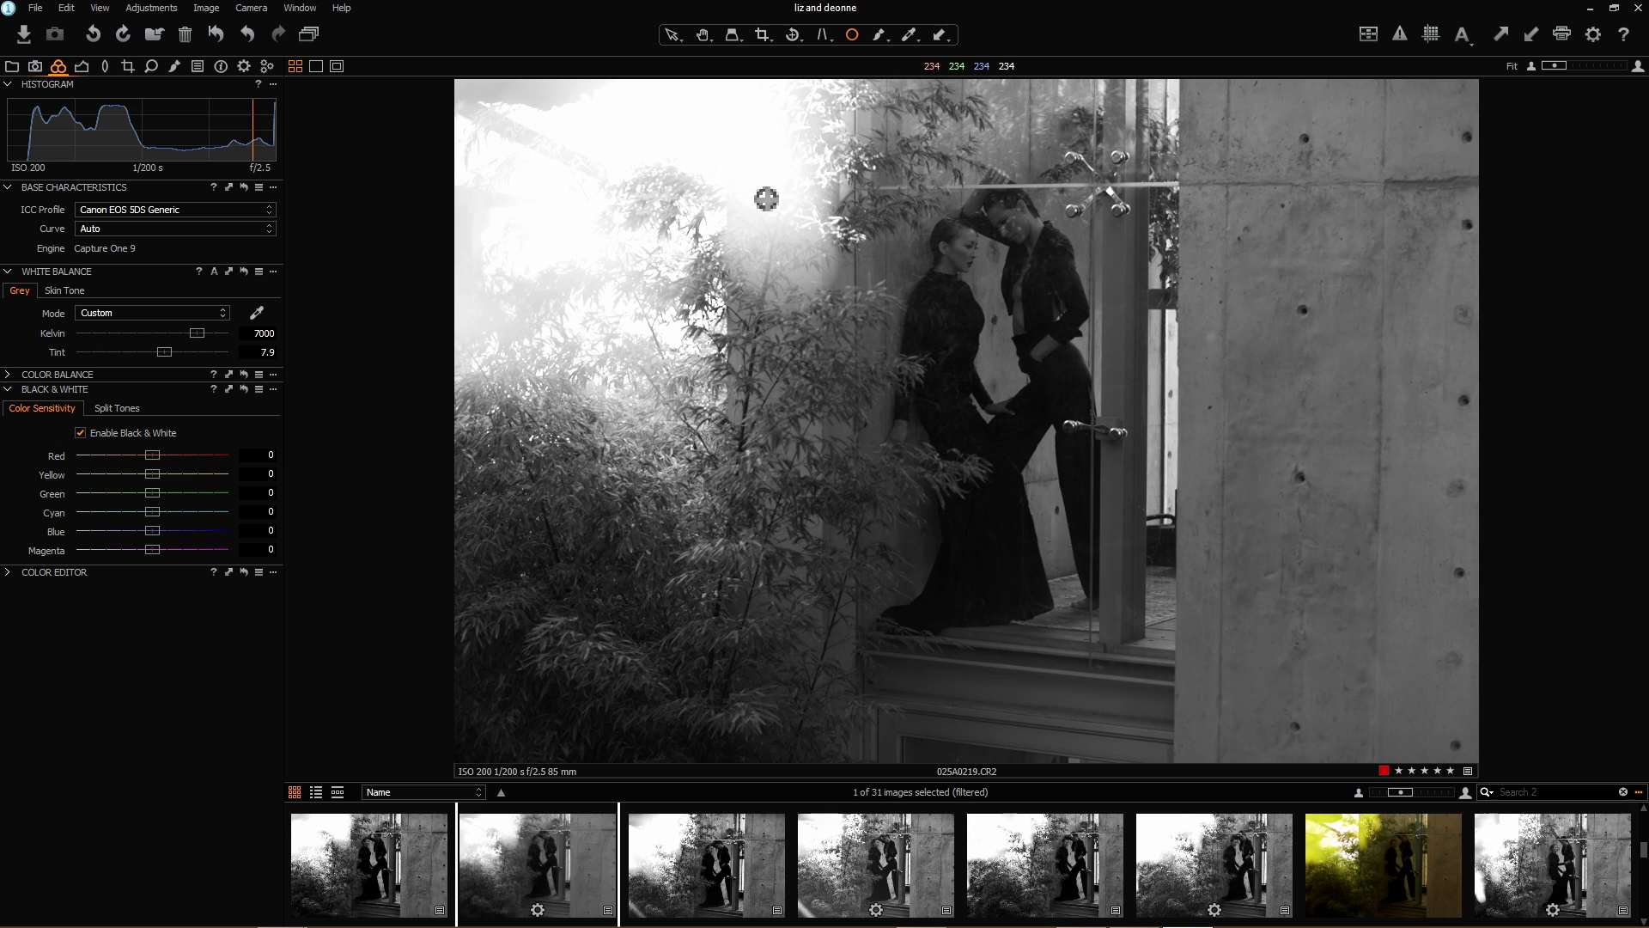
{"action": "left_click_drag", "start_coordinate": [144, 475], "coordinate": [132, 485]}
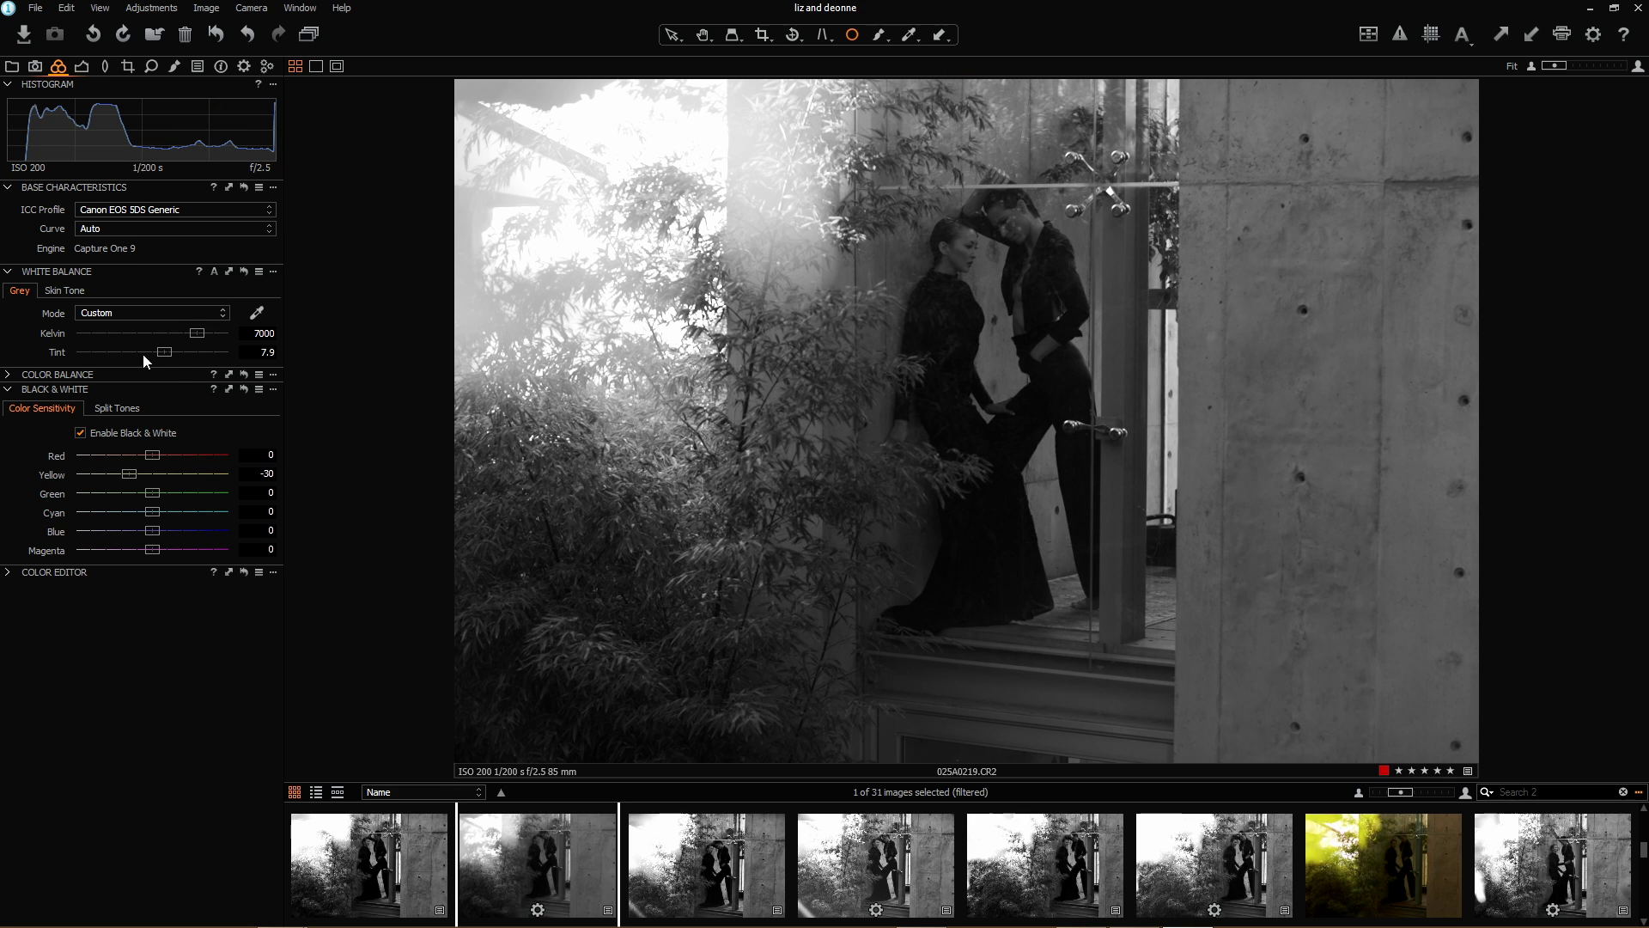
{"action": "left_click_drag", "start_coordinate": [163, 351], "coordinate": [159, 354]}
Set the overall contrast to 20 and try an exposure of -0.9 before returning exposure to 0
{"action": "left_click", "coordinate": [81, 66]}
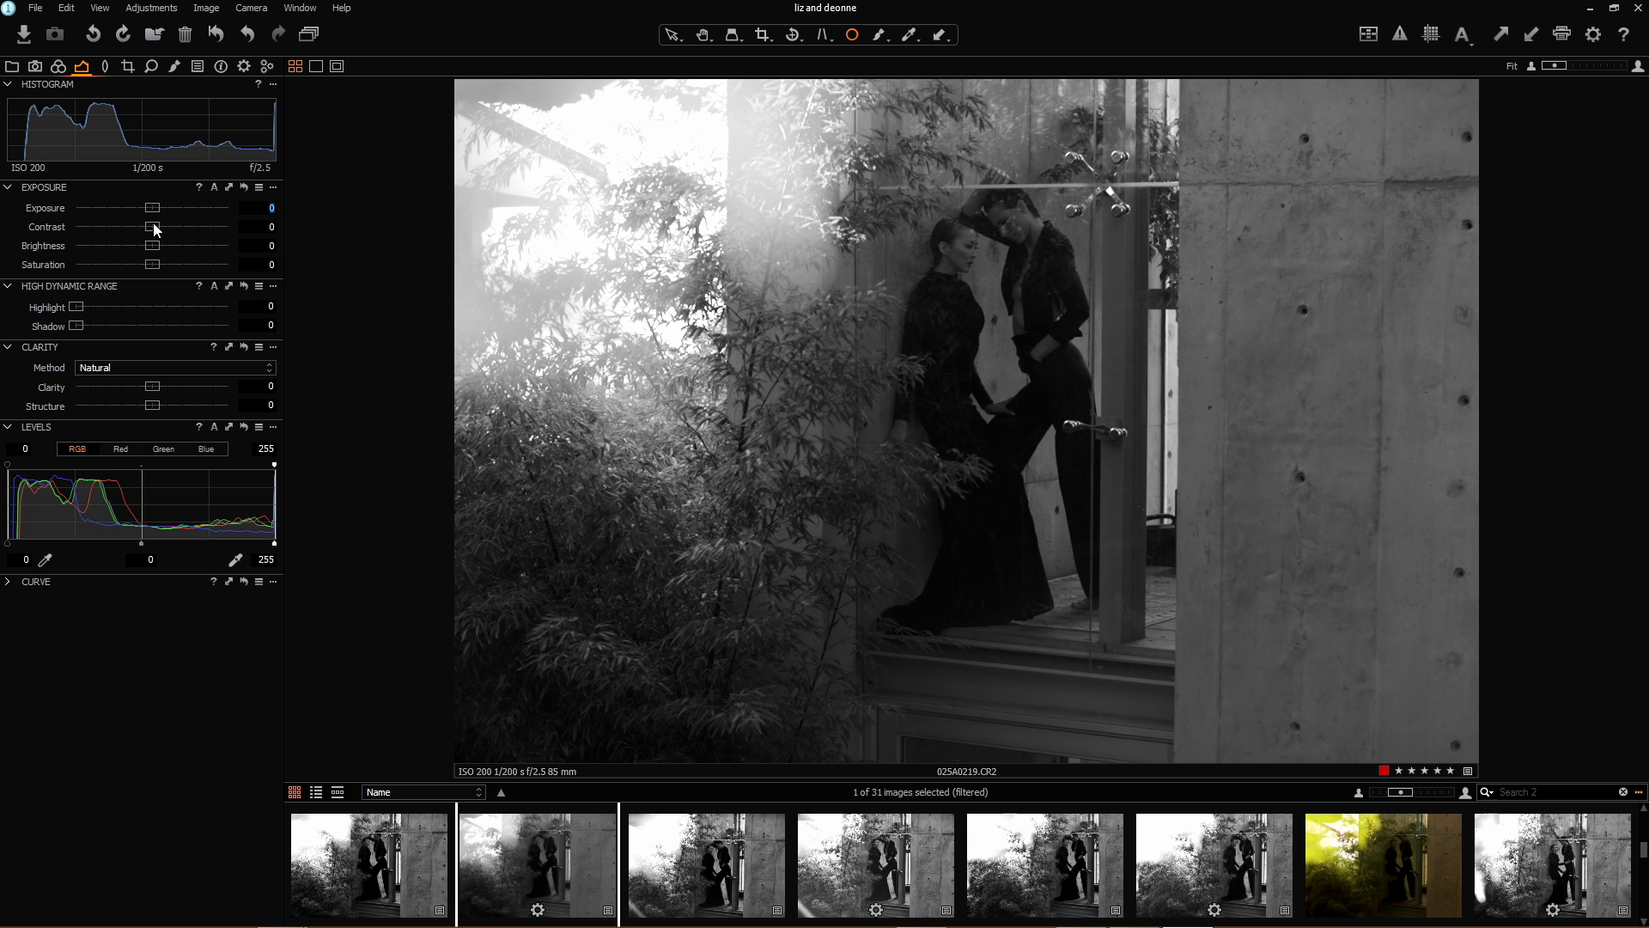
{"action": "left_click_drag", "start_coordinate": [156, 229], "coordinate": [171, 227]}
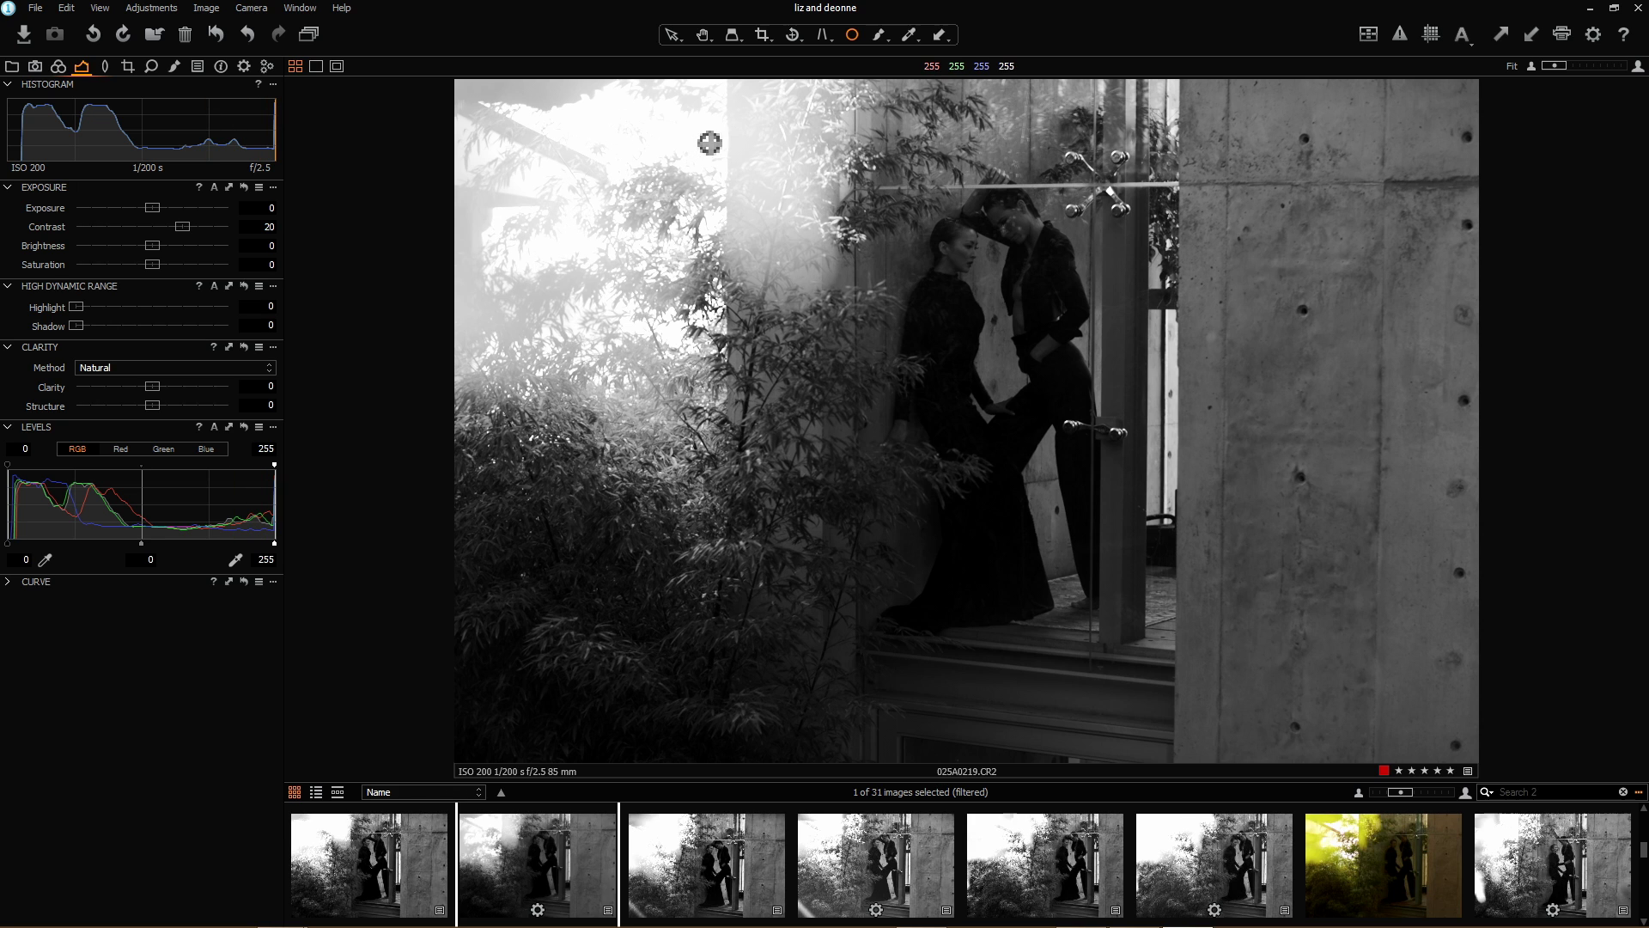
{"action": "left_click_drag", "start_coordinate": [152, 208], "coordinate": [134, 212]}
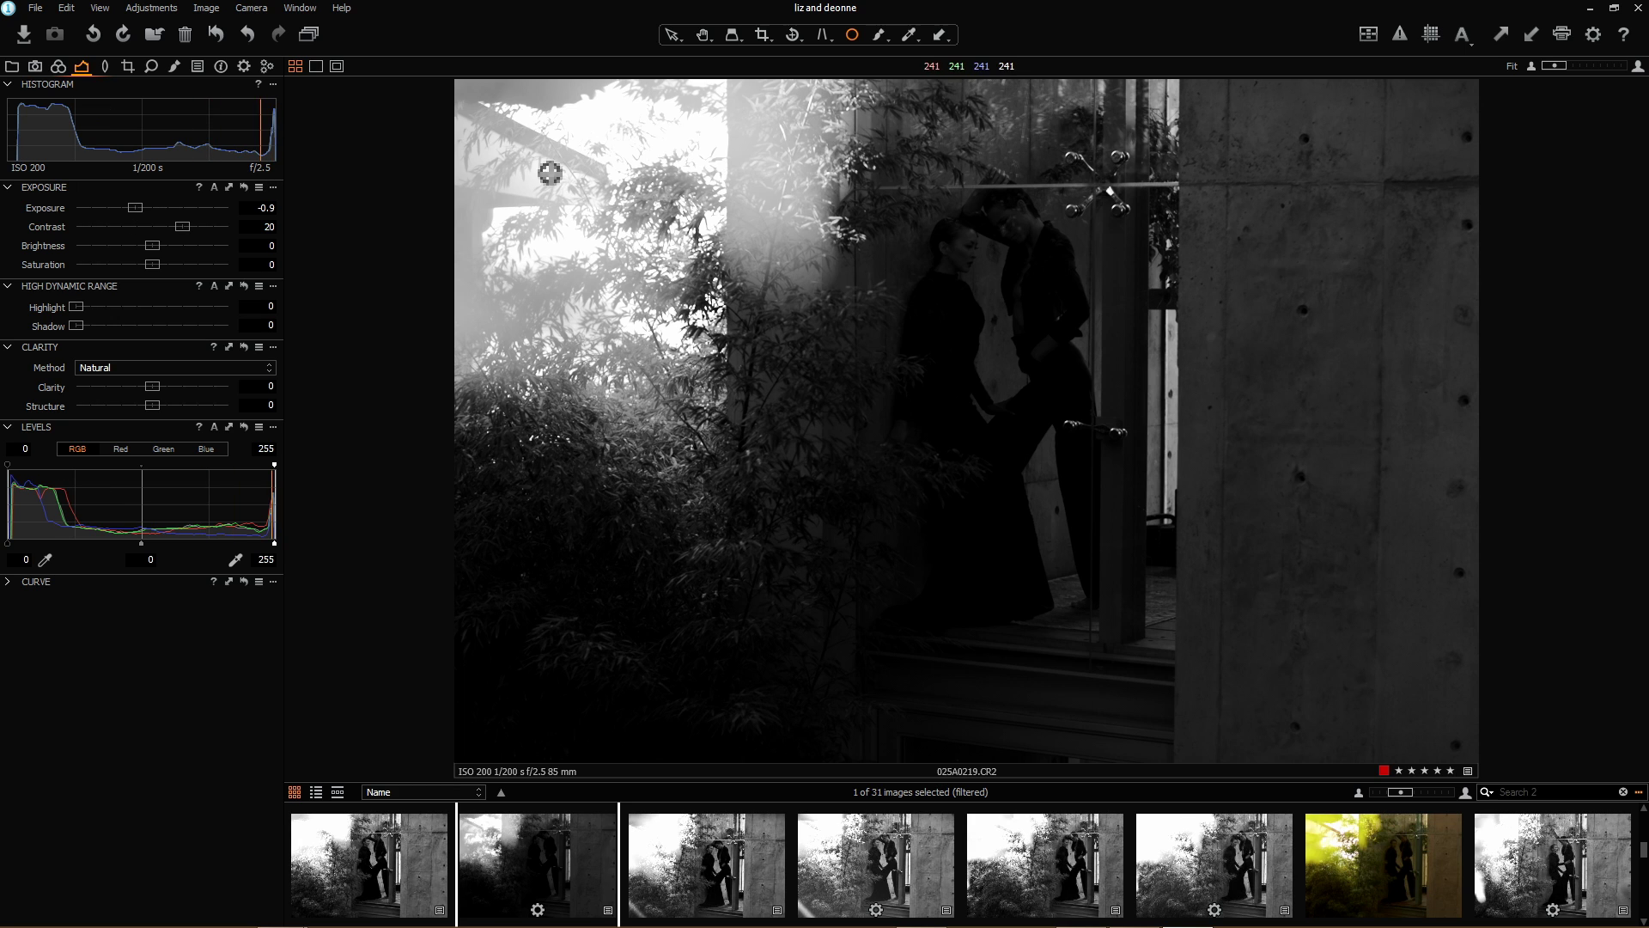
{"action": "left_click_drag", "start_coordinate": [134, 212], "coordinate": [155, 213]}
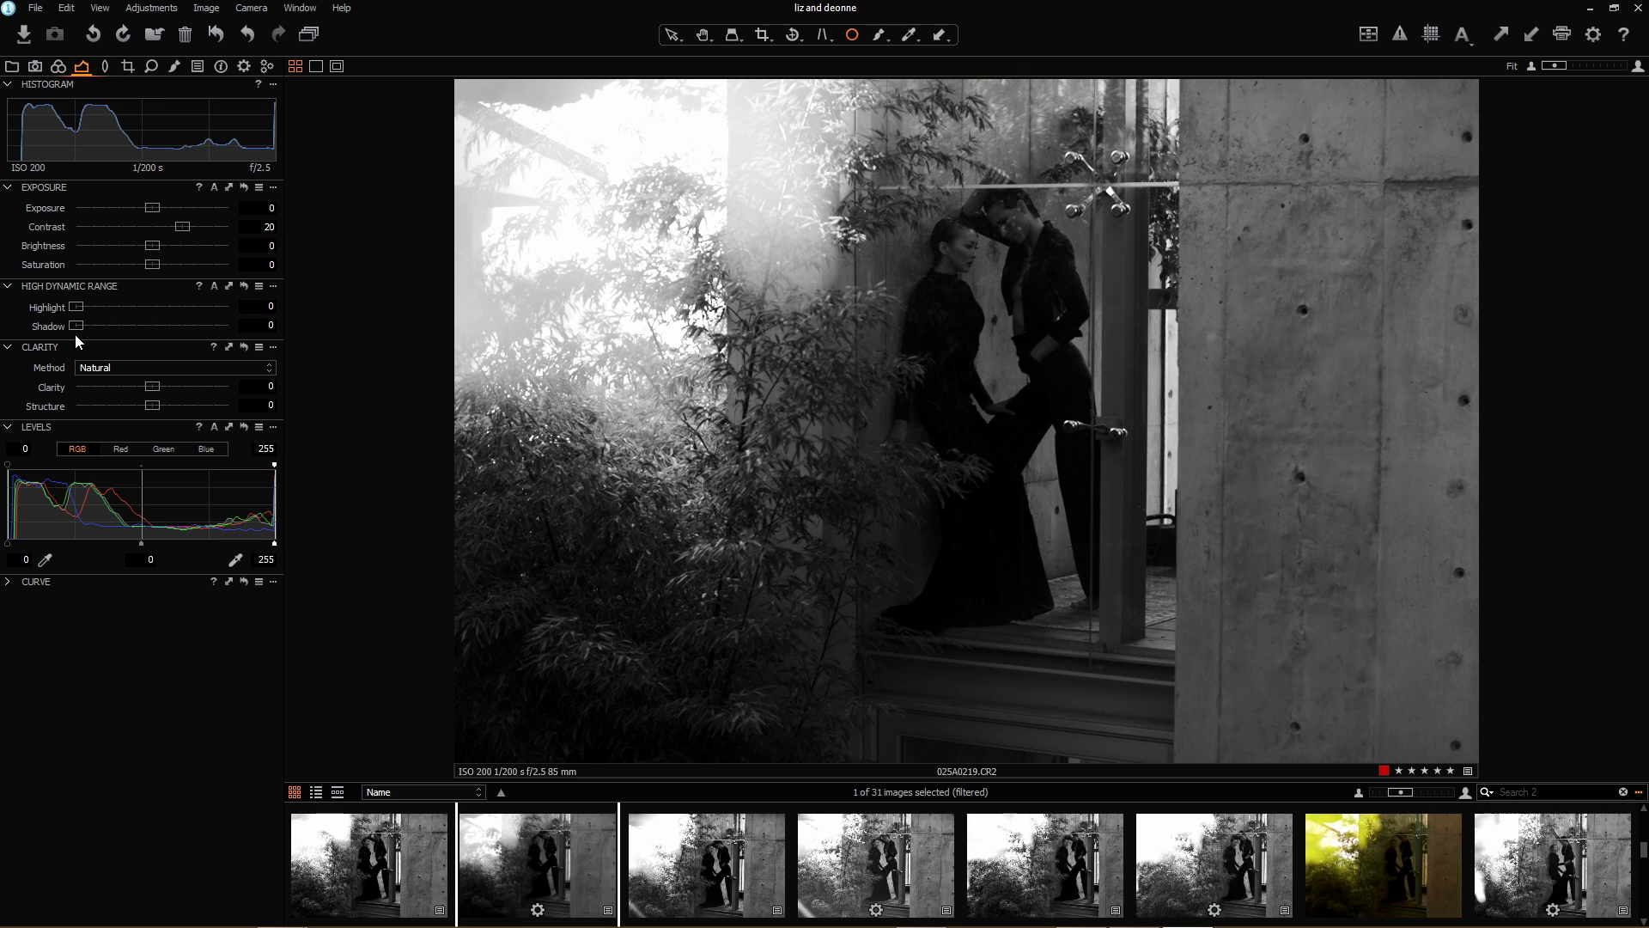
Set the high dynamic range shadow recovery to 15 and the overall contrast to 30
{"action": "left_click_drag", "start_coordinate": [76, 326], "coordinate": [98, 327]}
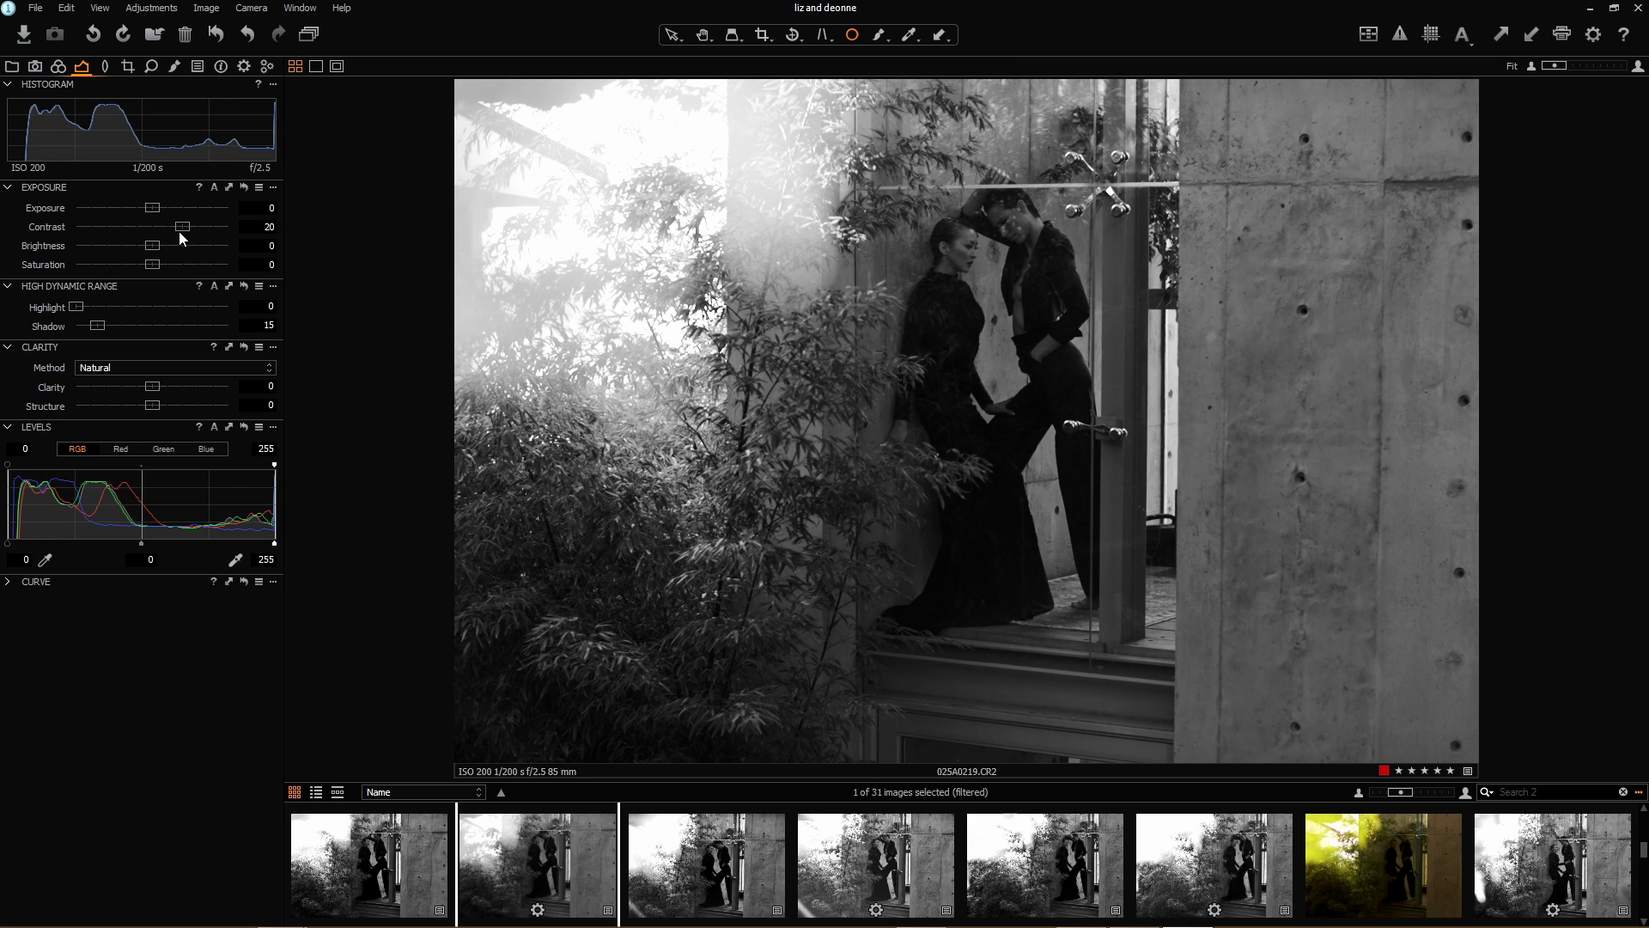
{"action": "left_click_drag", "start_coordinate": [183, 228], "coordinate": [198, 226]}
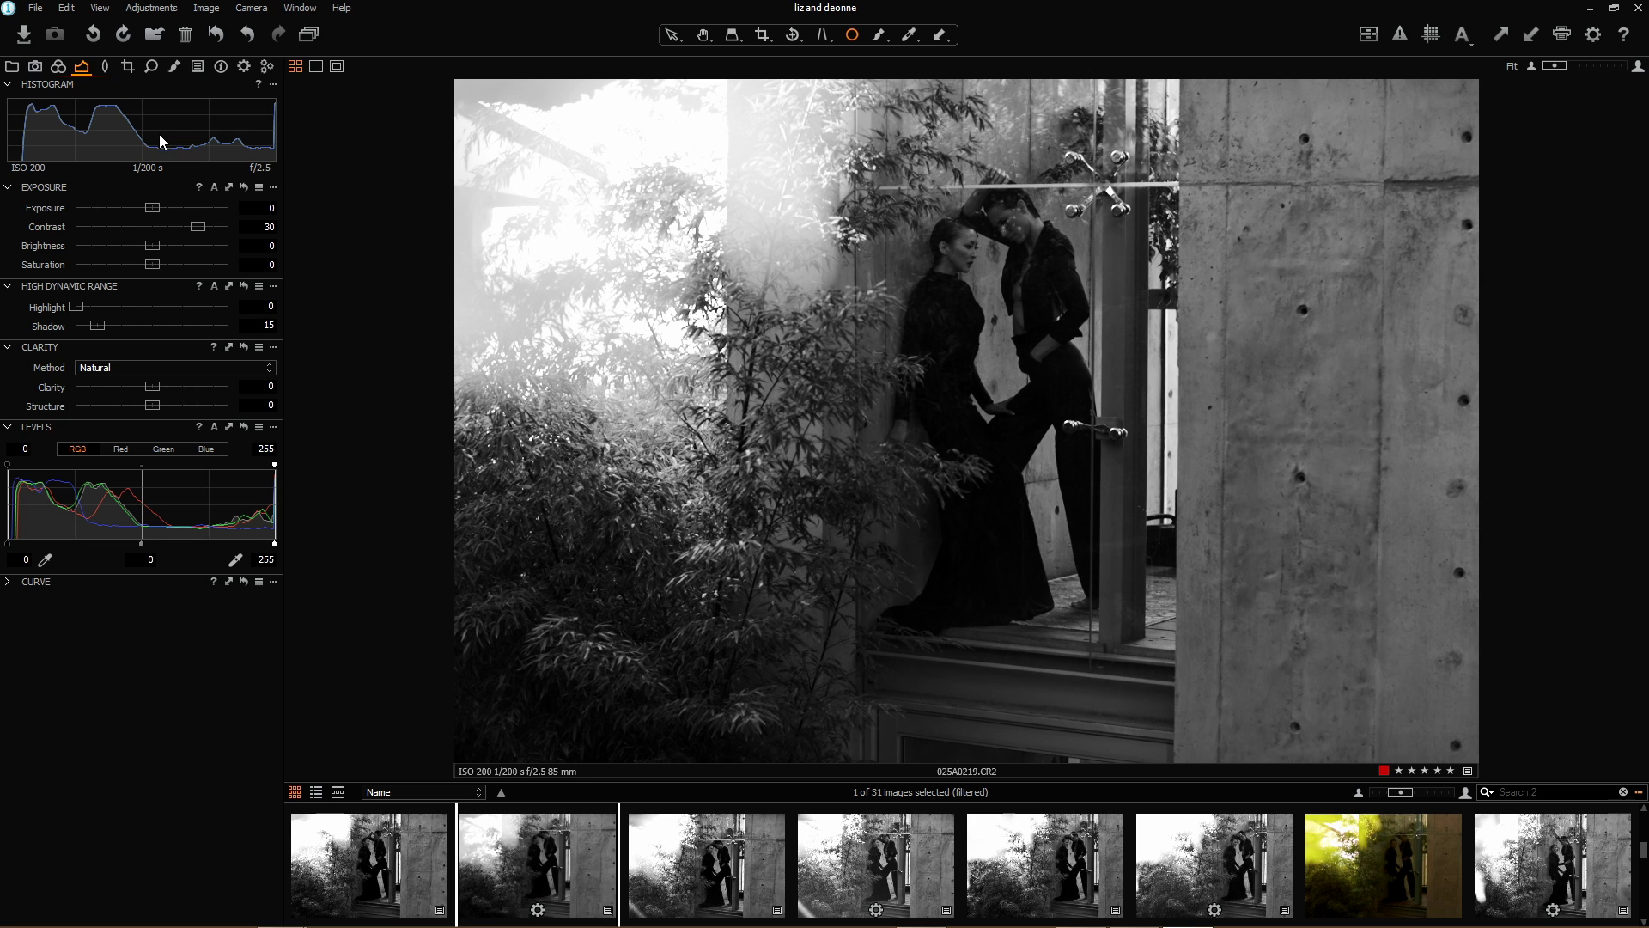
Create a local adjustment with a gradient mask over the concrete wall, fading out towards the couple
{"action": "left_click", "coordinate": [175, 65]}
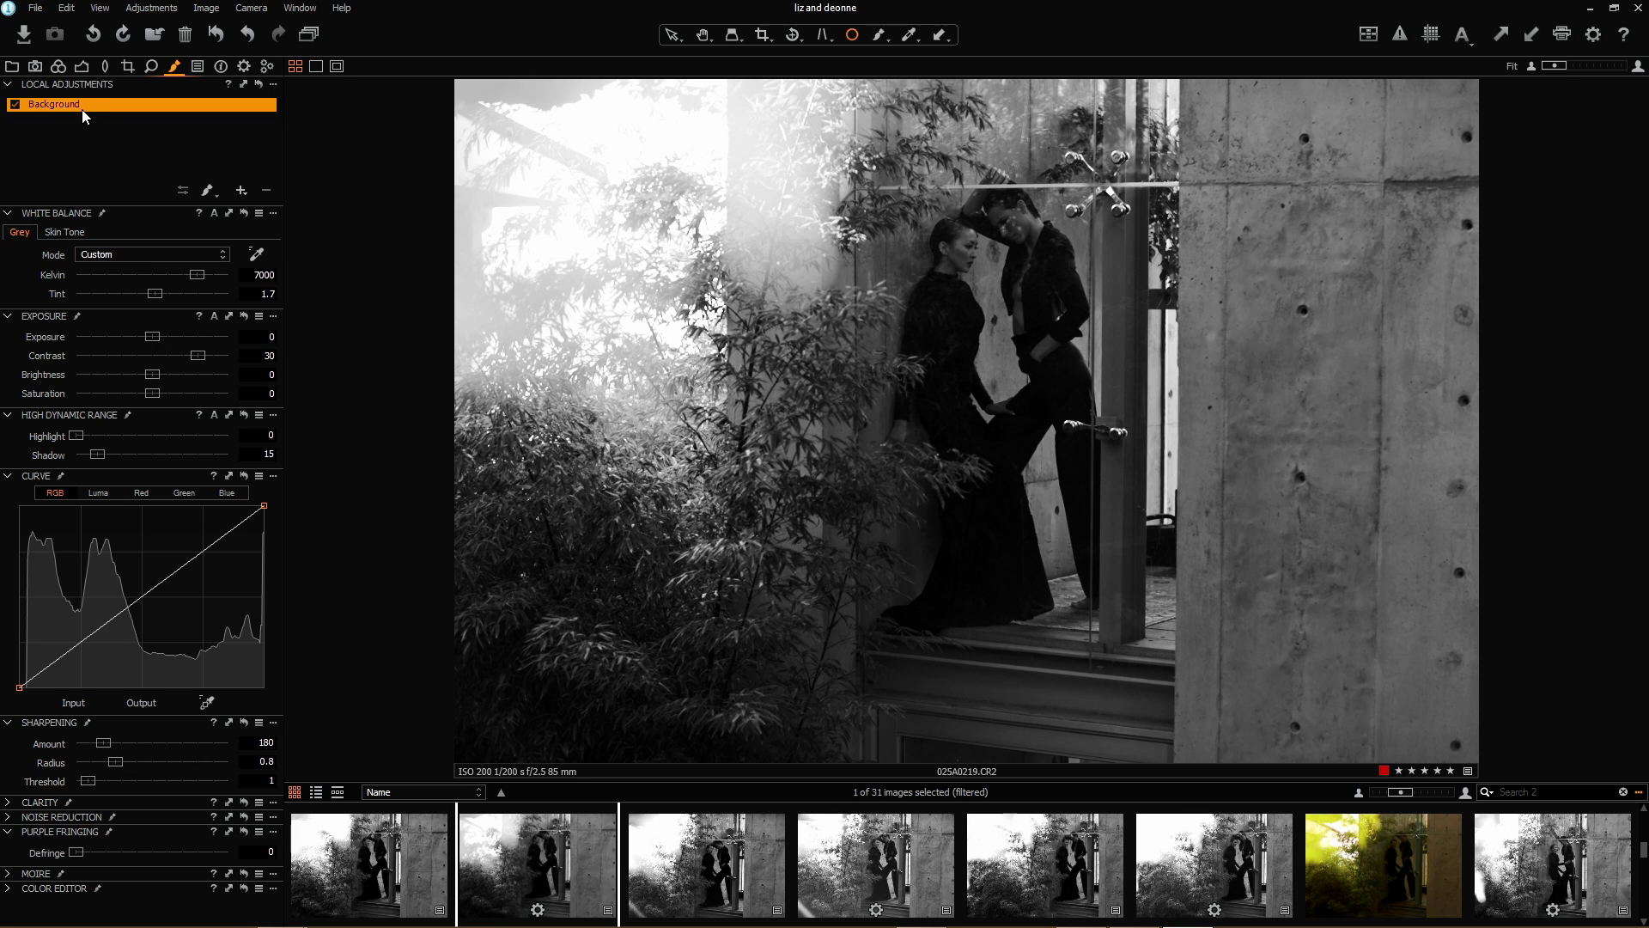
{"action": "left_click", "coordinate": [205, 189]}
{"action": "right_click", "coordinate": [1297, 313]}
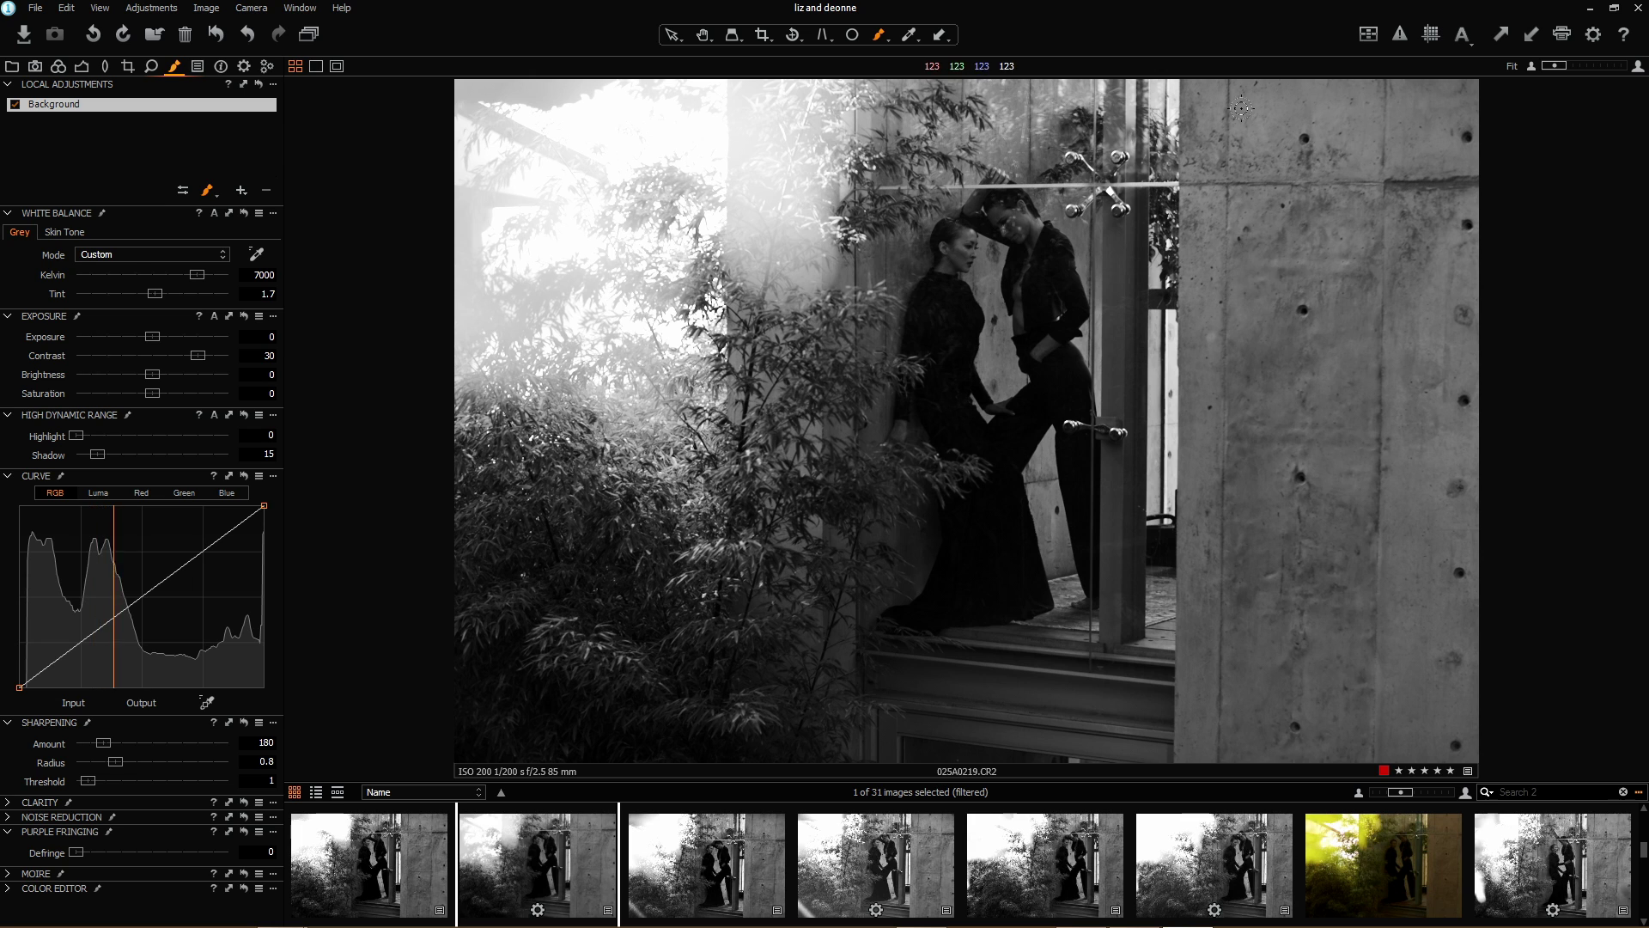
{"action": "left_click", "coordinate": [207, 191]}
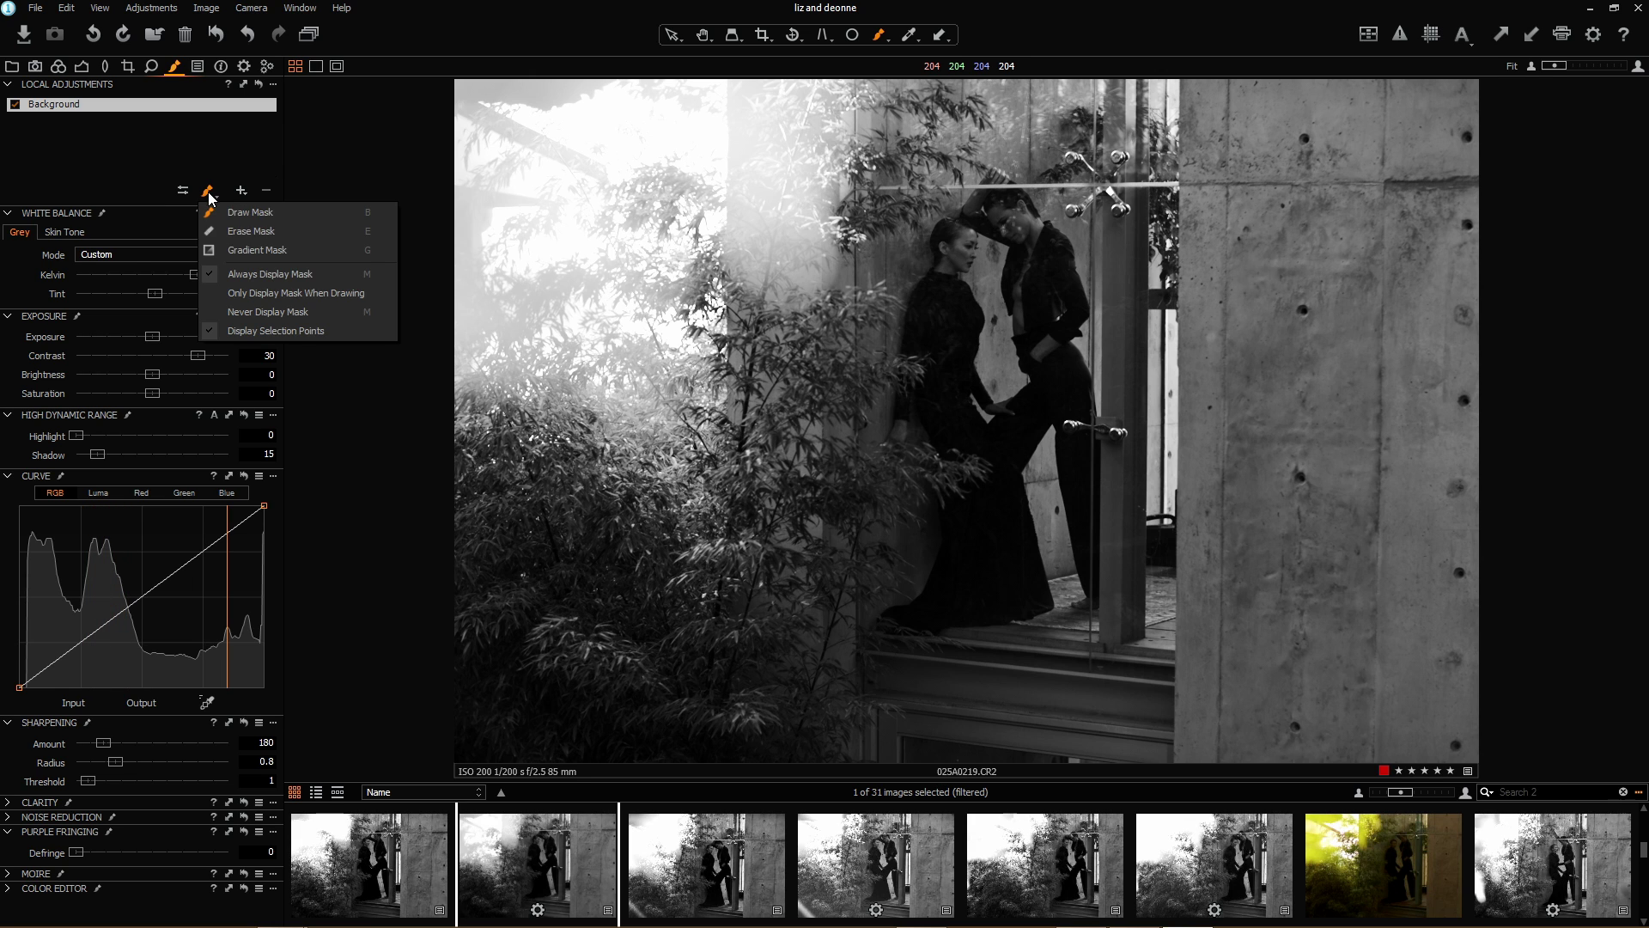
{"action": "left_click", "coordinate": [251, 247]}
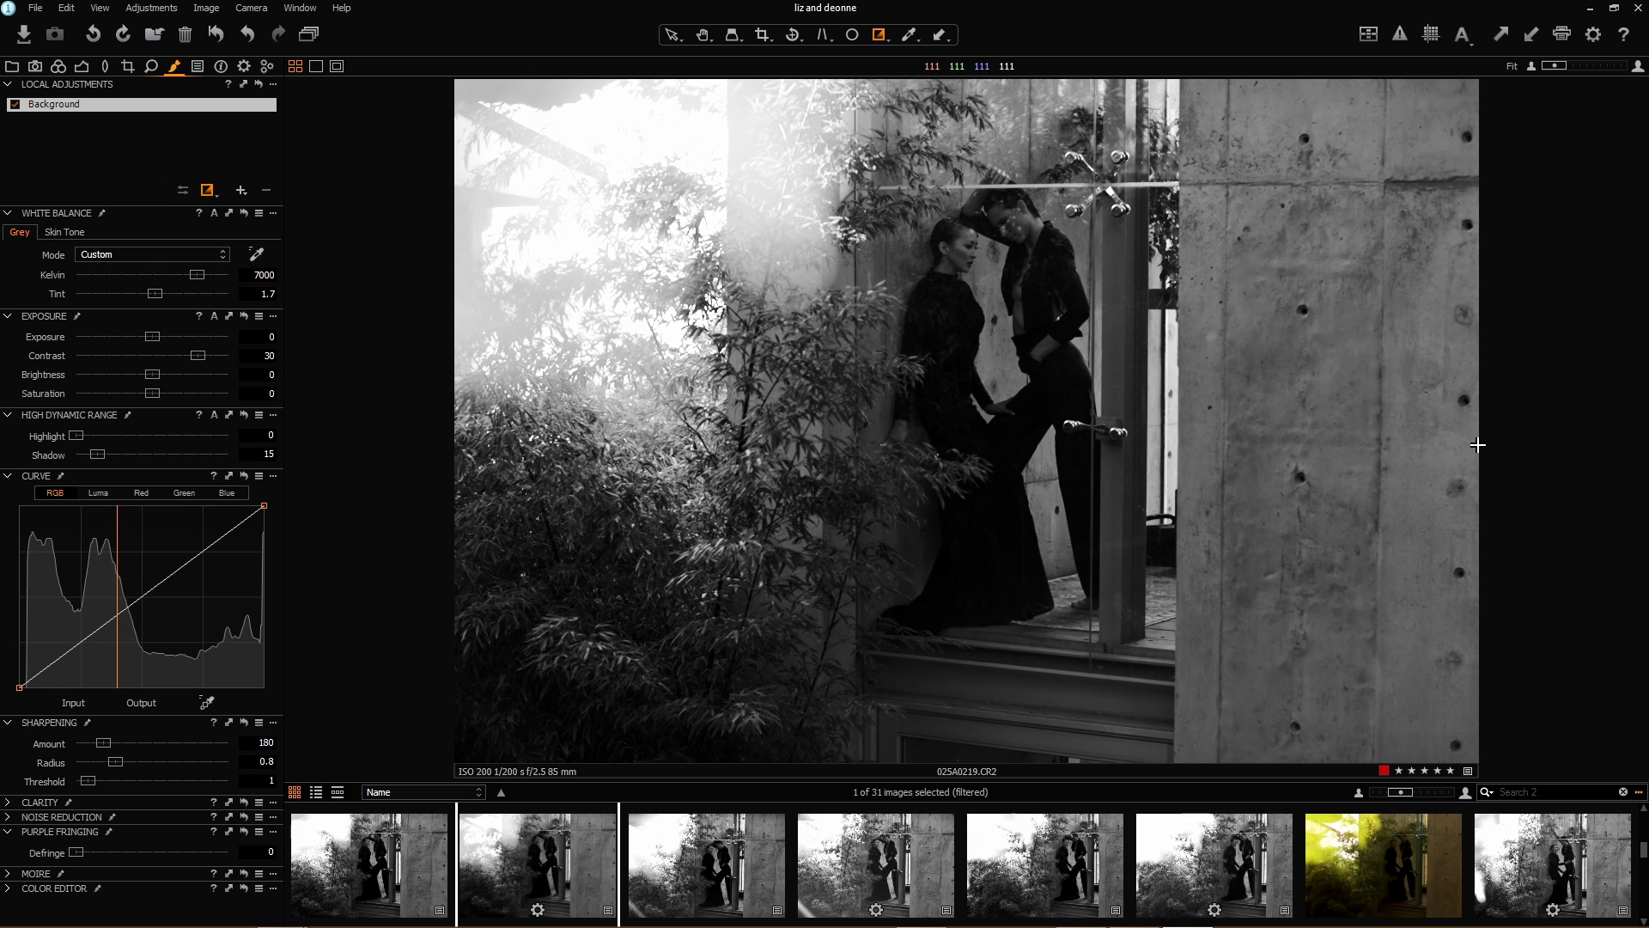
{"action": "left_click", "coordinate": [1321, 447]}
{"action": "left_click_drag", "start_coordinate": [1321, 447], "coordinate": [1136, 445]}
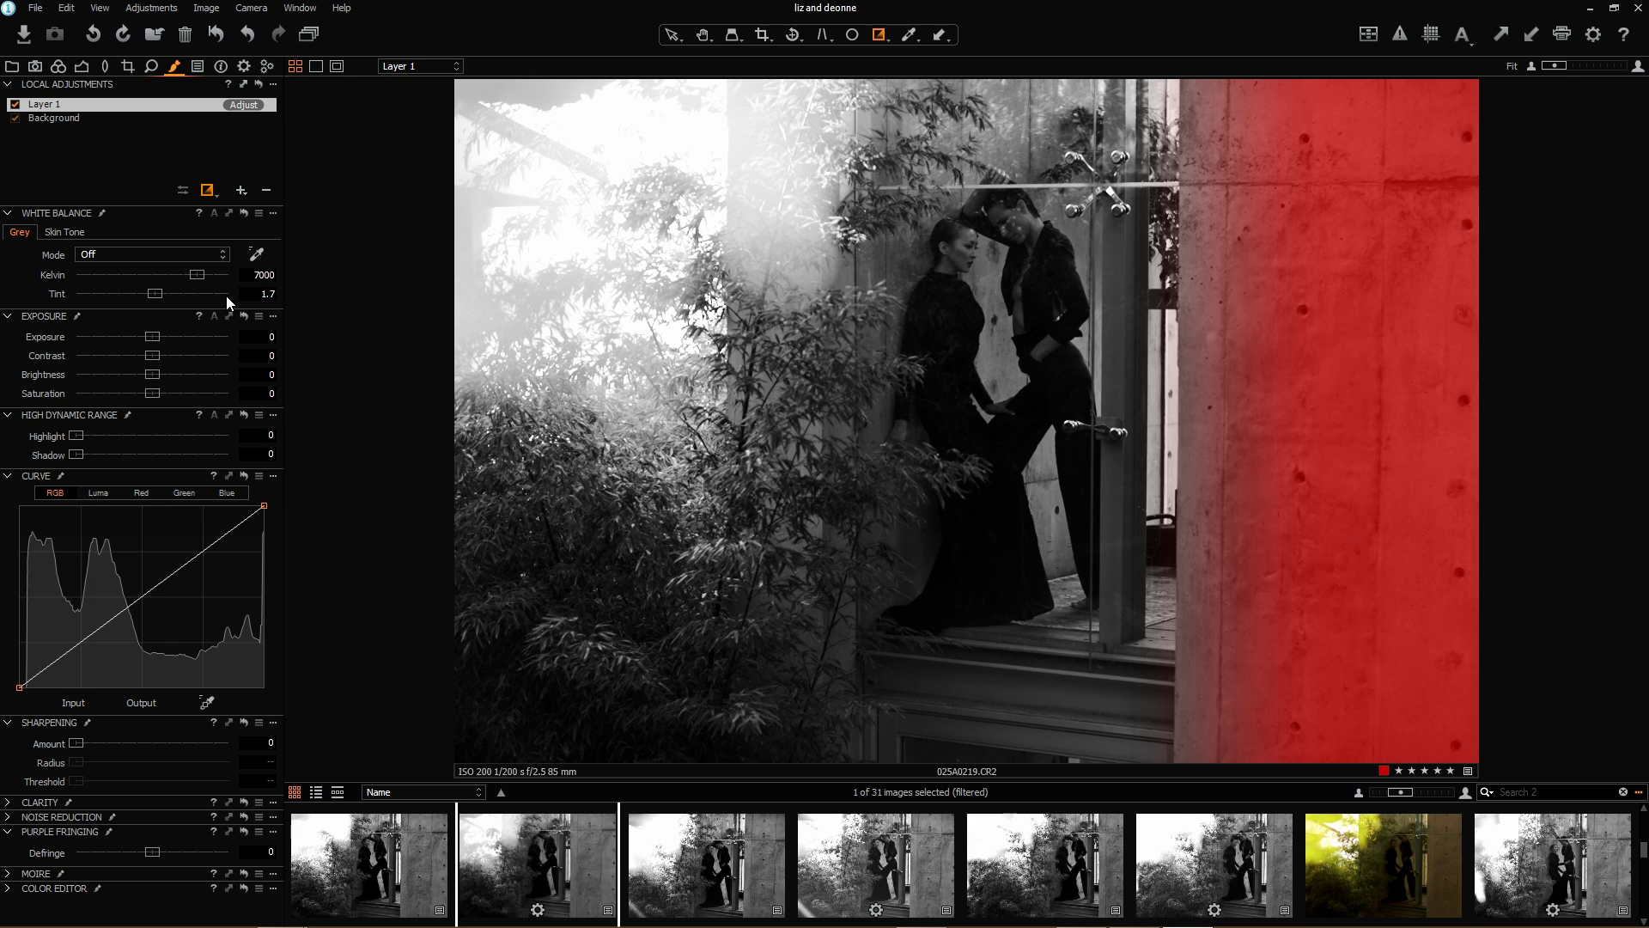
Set the contrast of the concrete wall's adjustment layer to 30
{"action": "left_click_drag", "start_coordinate": [154, 355], "coordinate": [158, 356]}
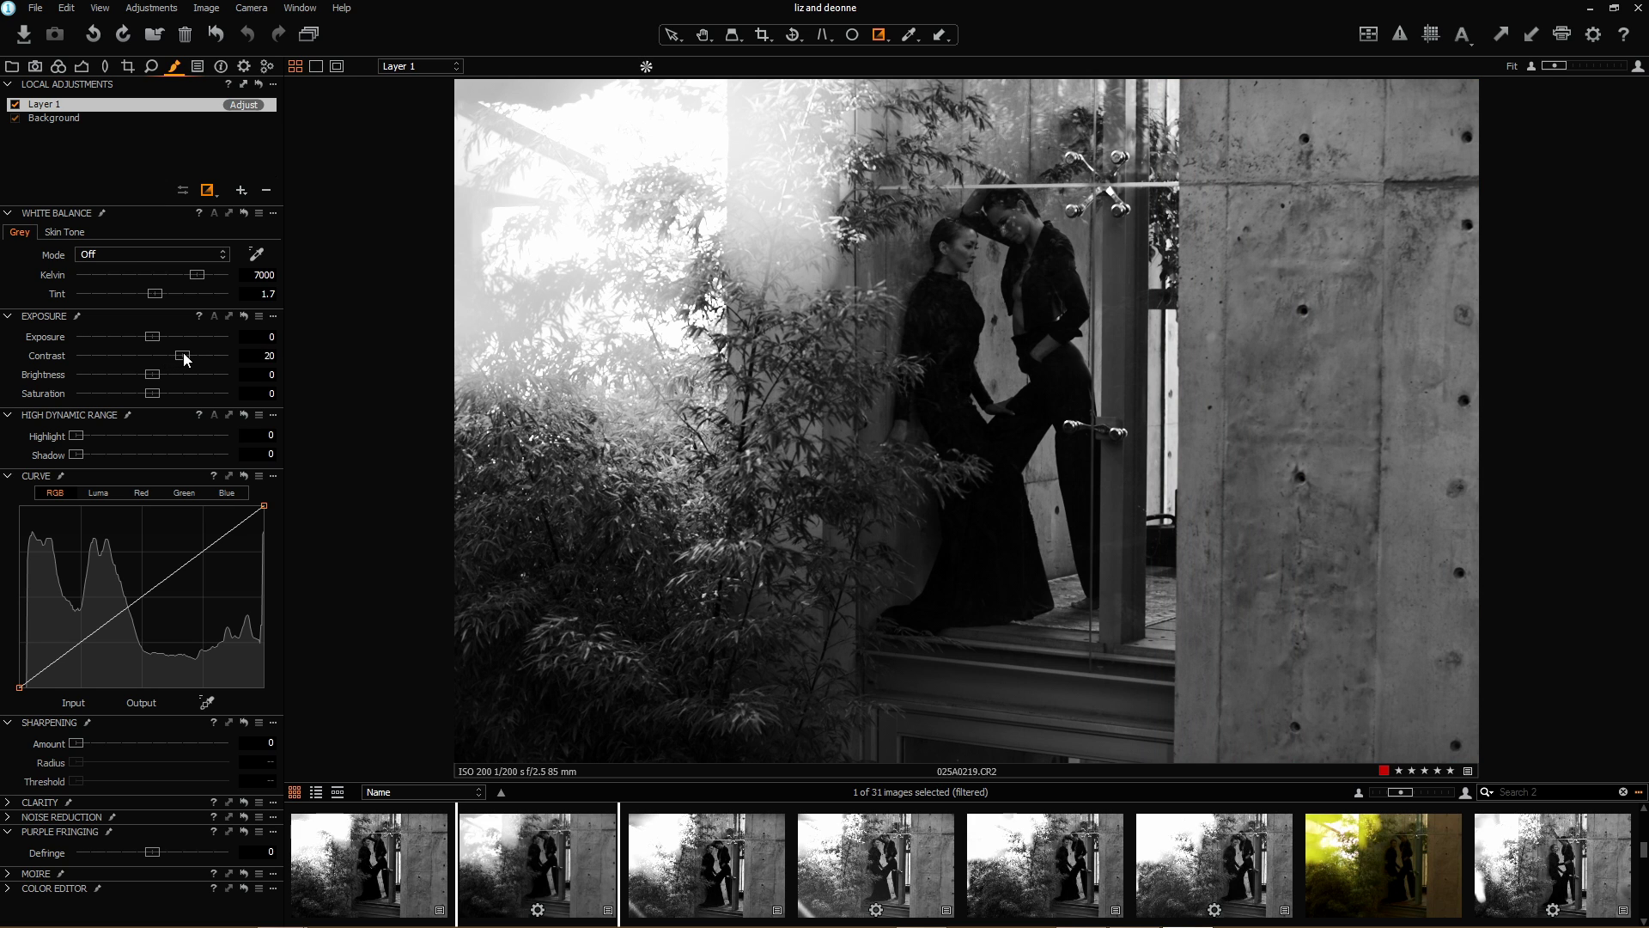
{"action": "left_click_drag", "start_coordinate": [196, 357], "coordinate": [201, 359]}
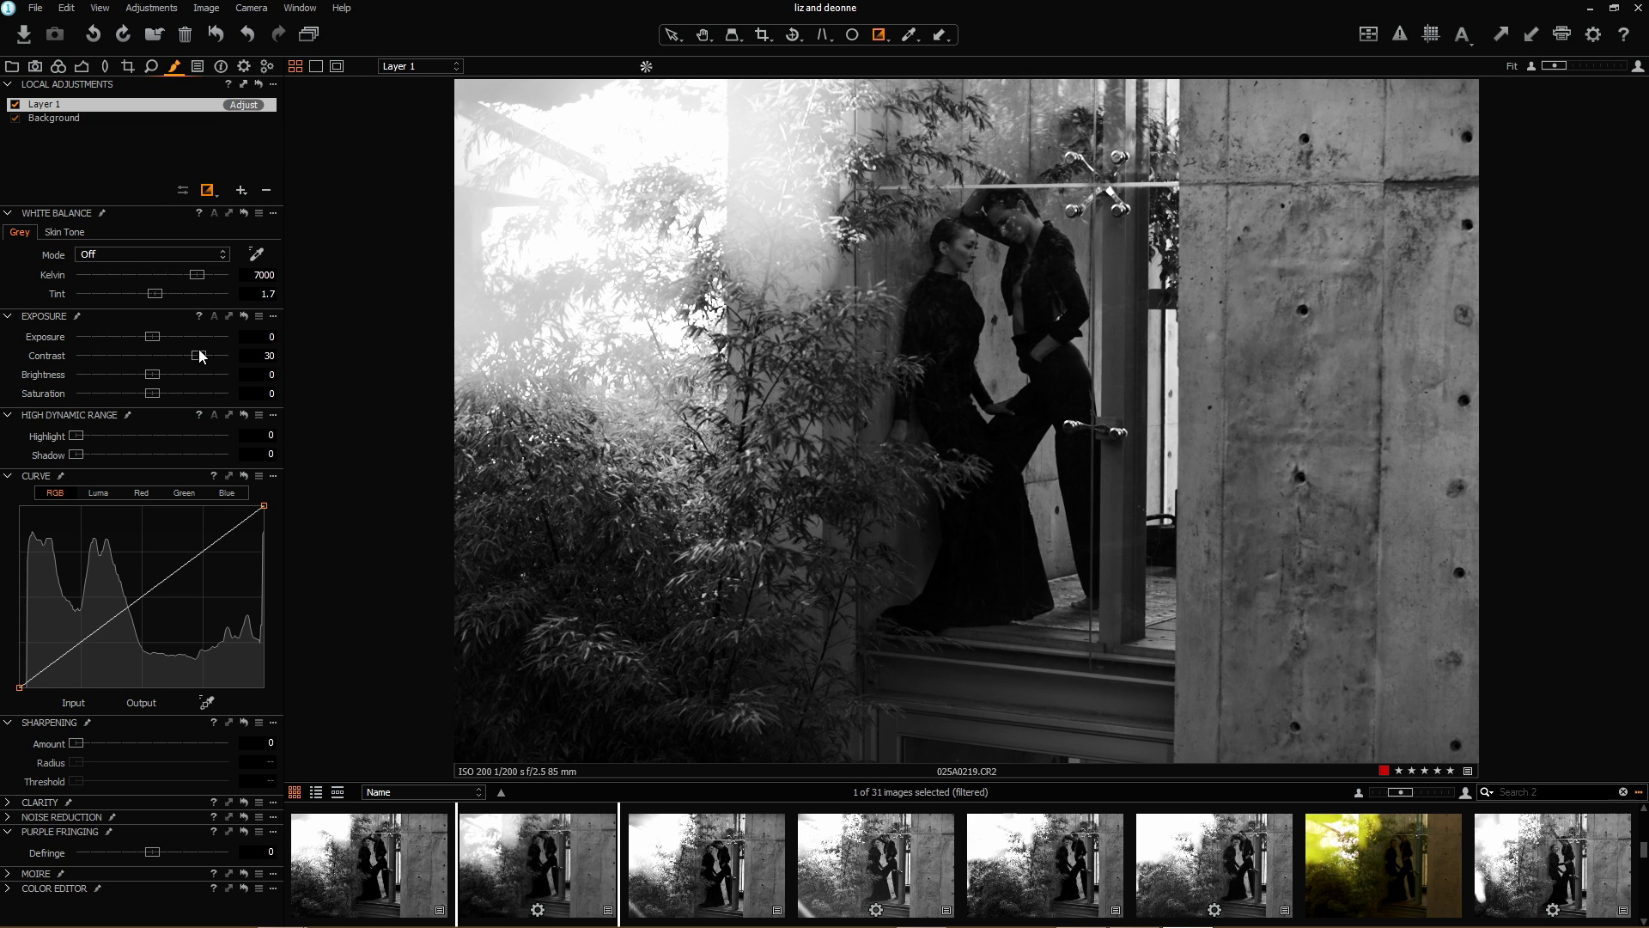
Check the wall's mask overlay and set the mask to display only when drawing
{"action": "key", "text": "m"}
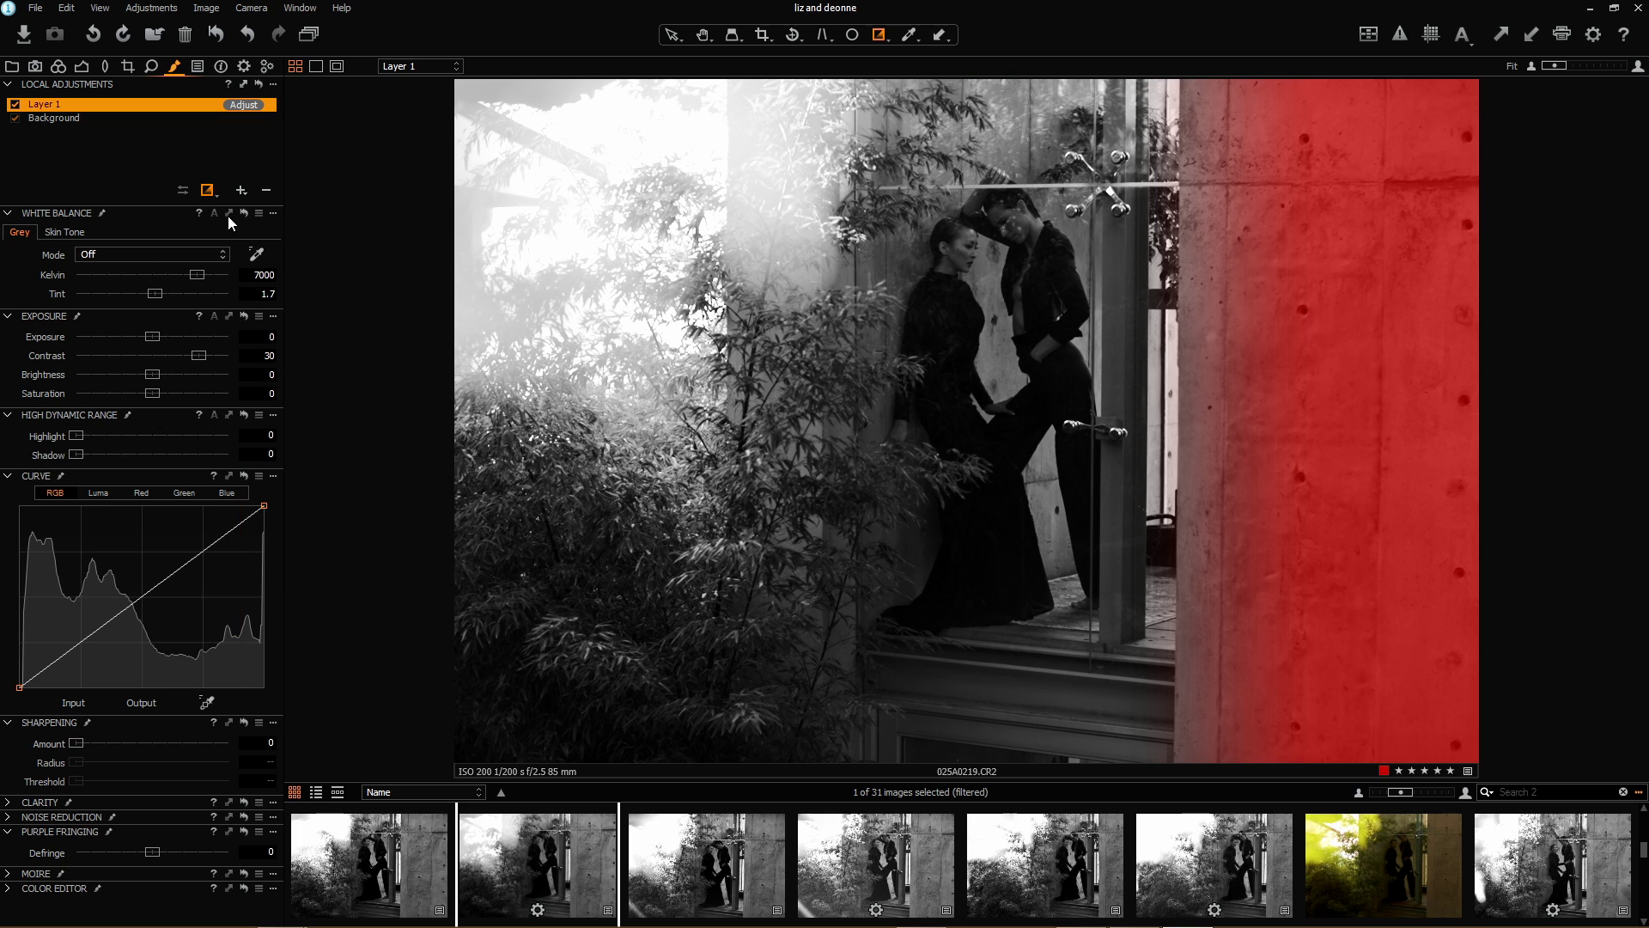
{"action": "left_click", "coordinate": [213, 193]}
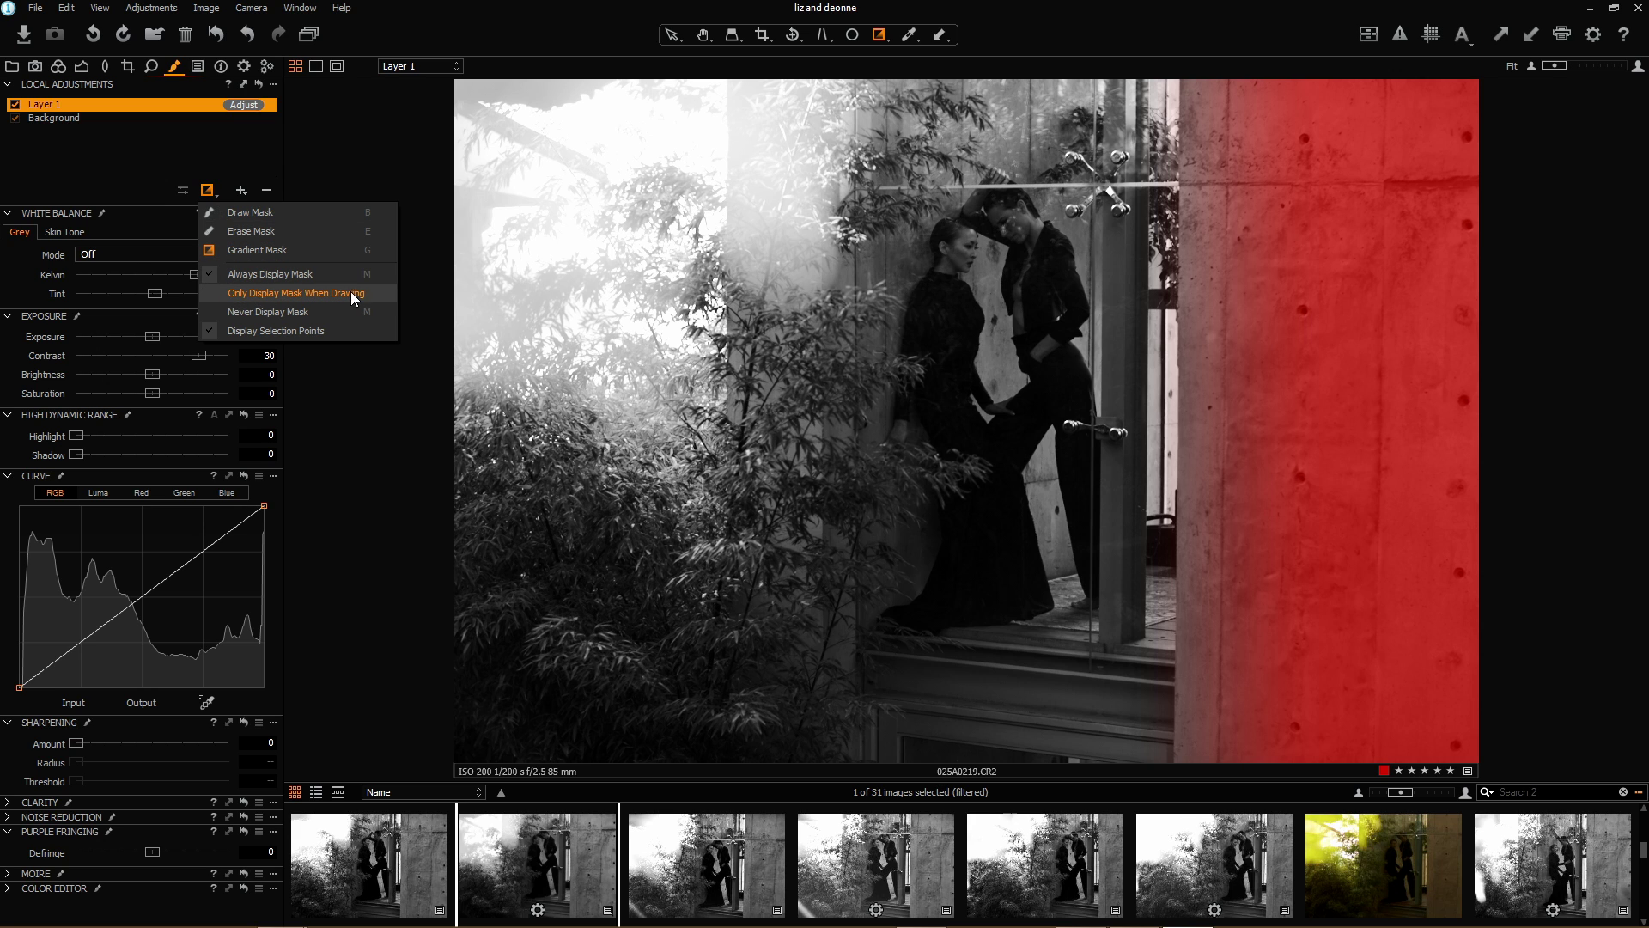
{"action": "left_click", "coordinate": [280, 293]}
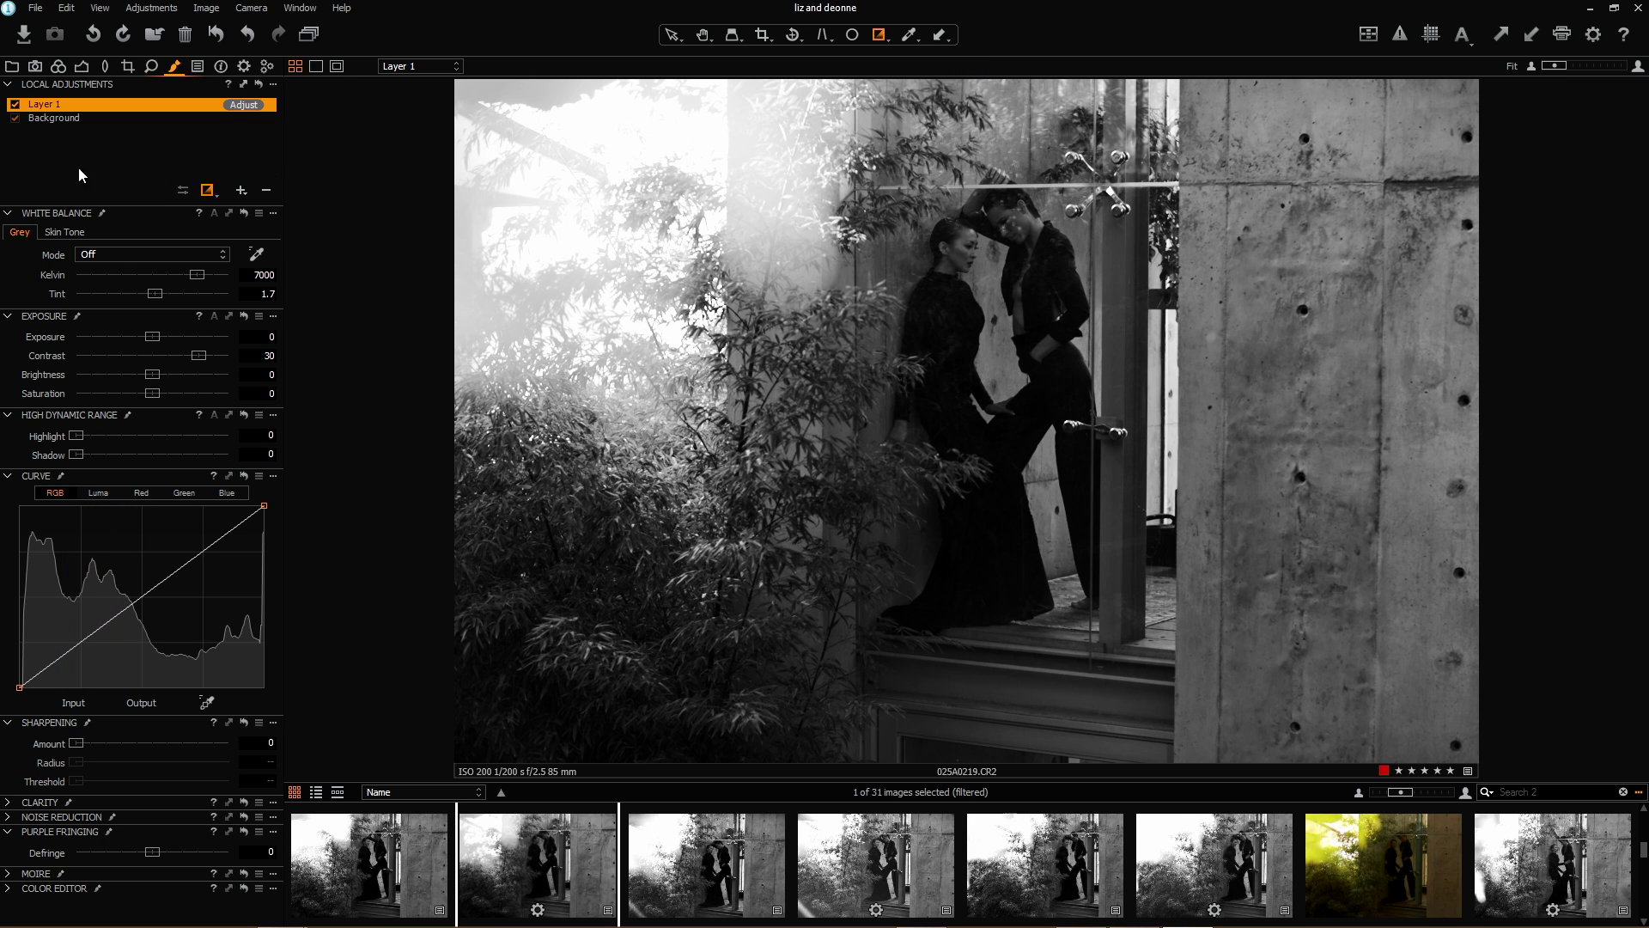
Compare the photo without the wall layer and set that layer's exposure to 0.31
{"action": "left_click", "coordinate": [15, 105]}
{"action": "left_click_drag", "start_coordinate": [153, 338], "coordinate": [163, 337]}
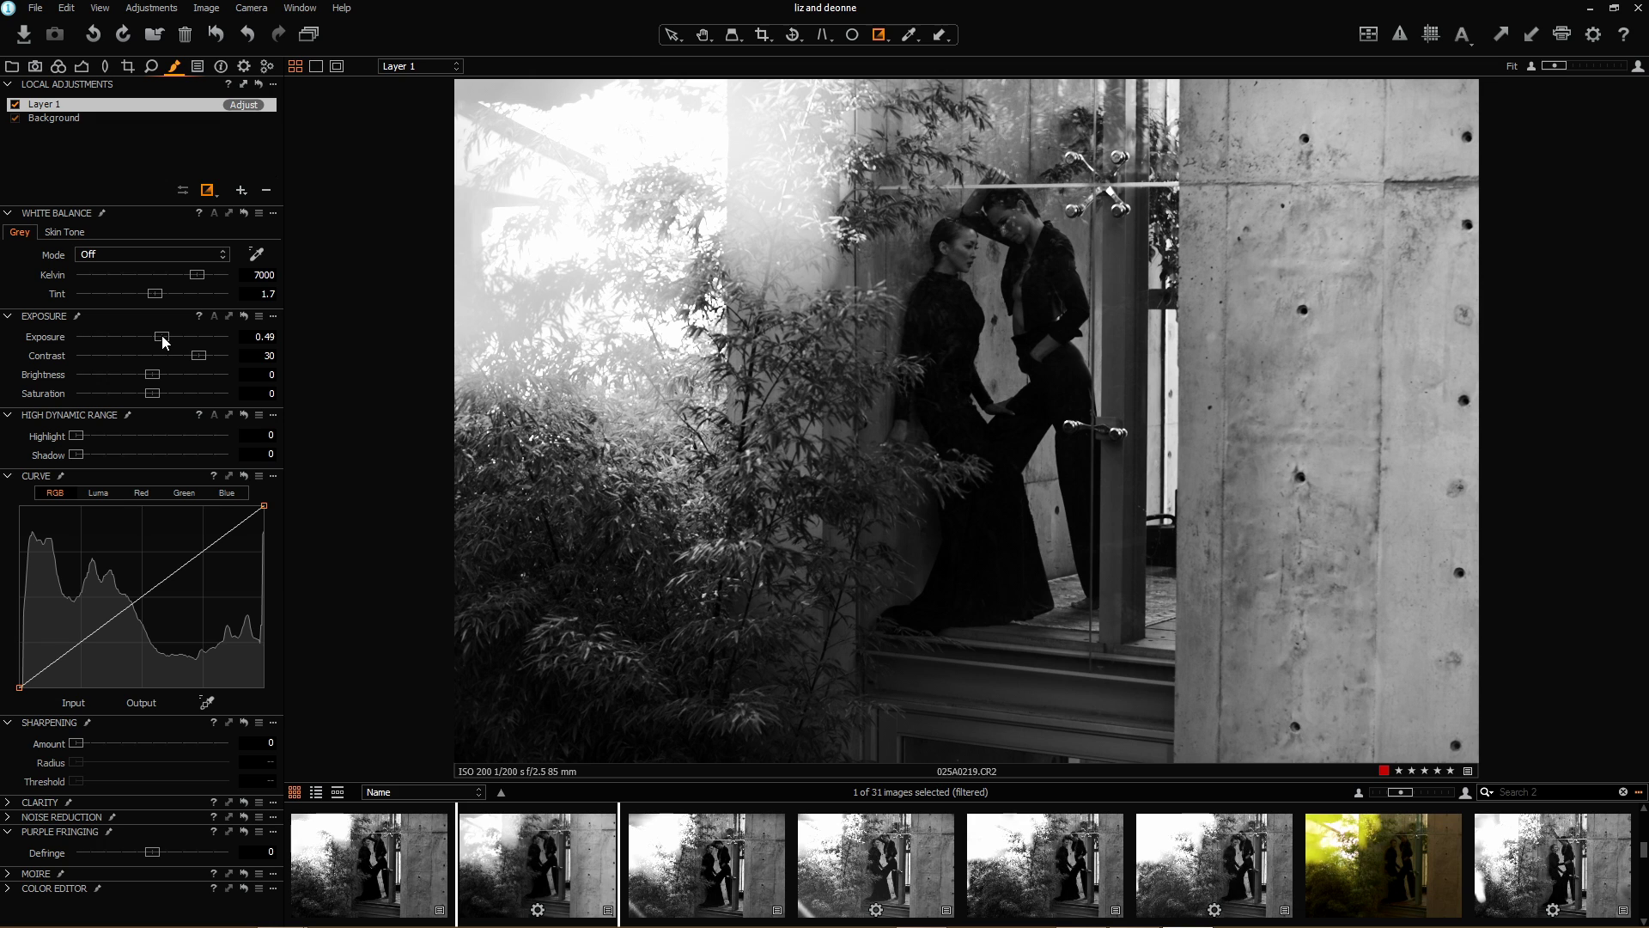
{"action": "left_click_drag", "start_coordinate": [161, 334], "coordinate": [158, 338]}
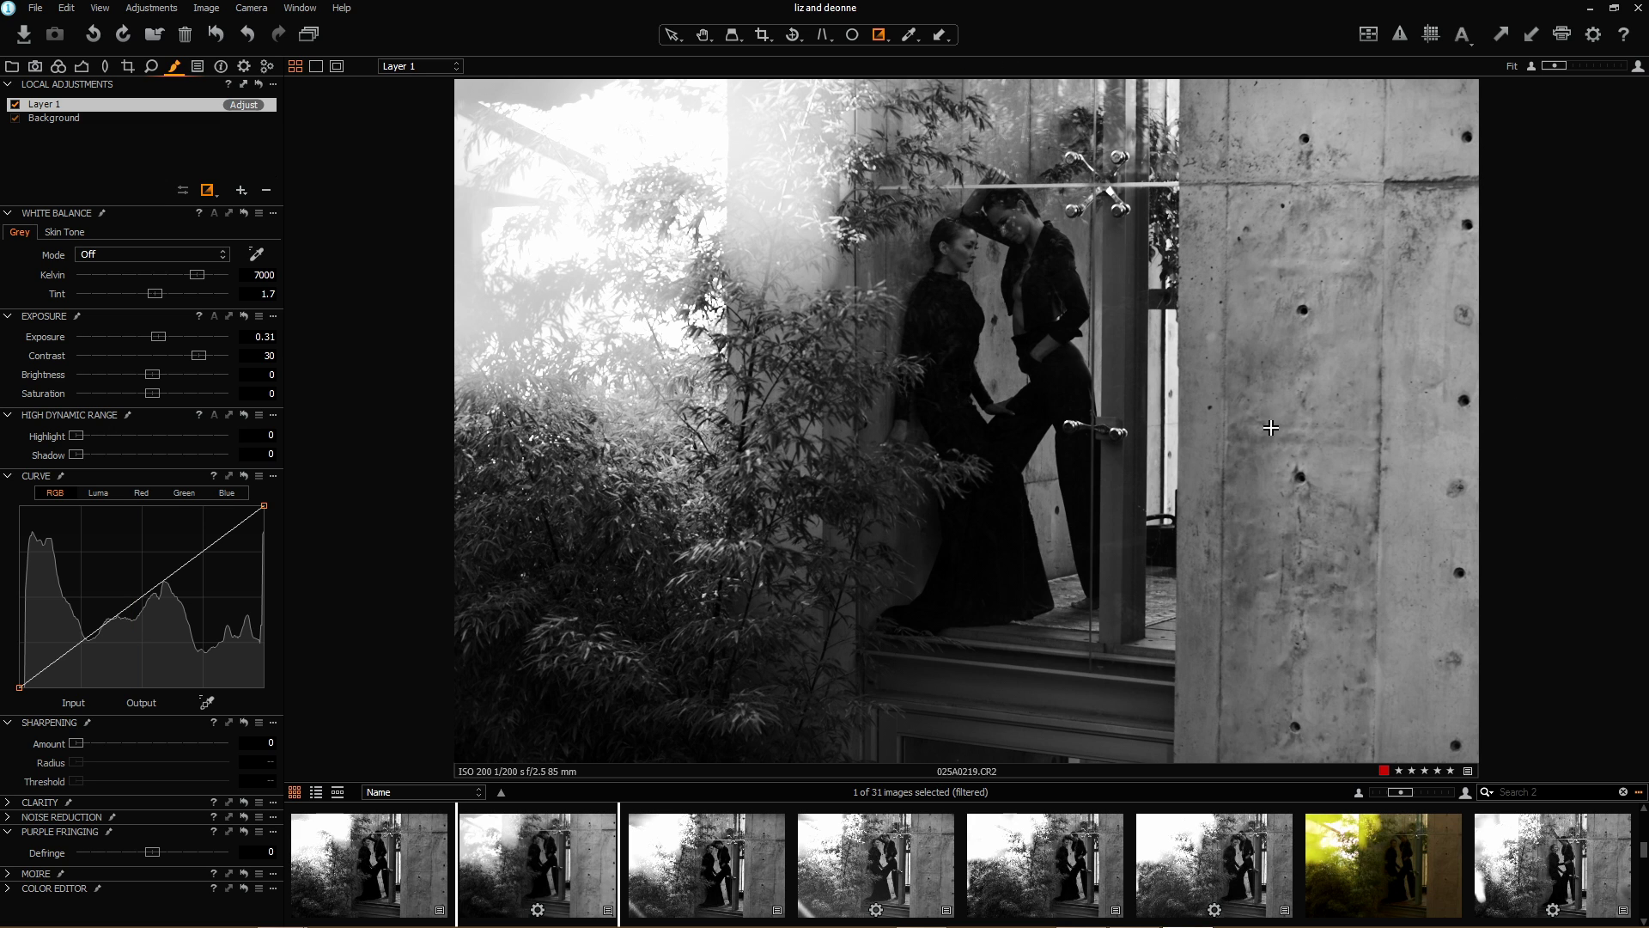
Redraw the wall's gradient mask with a wider fade and compare the photo with the layer off and on
{"action": "left_click", "coordinate": [209, 190]}
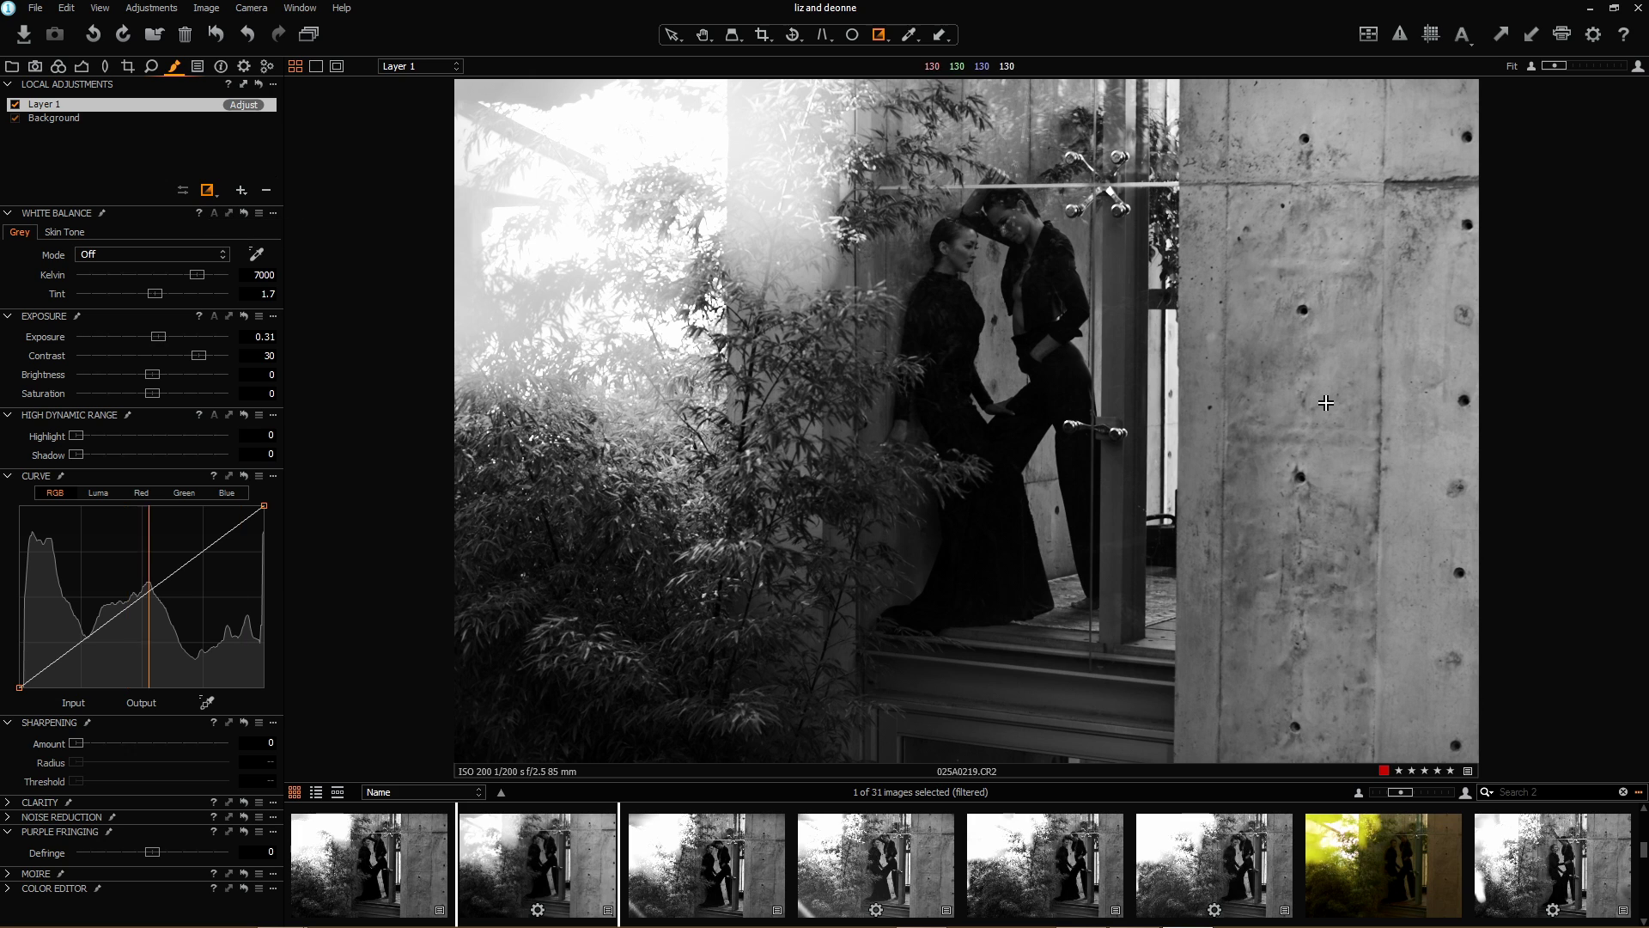
{"action": "left_click_drag", "start_coordinate": [1361, 417], "coordinate": [1094, 419]}
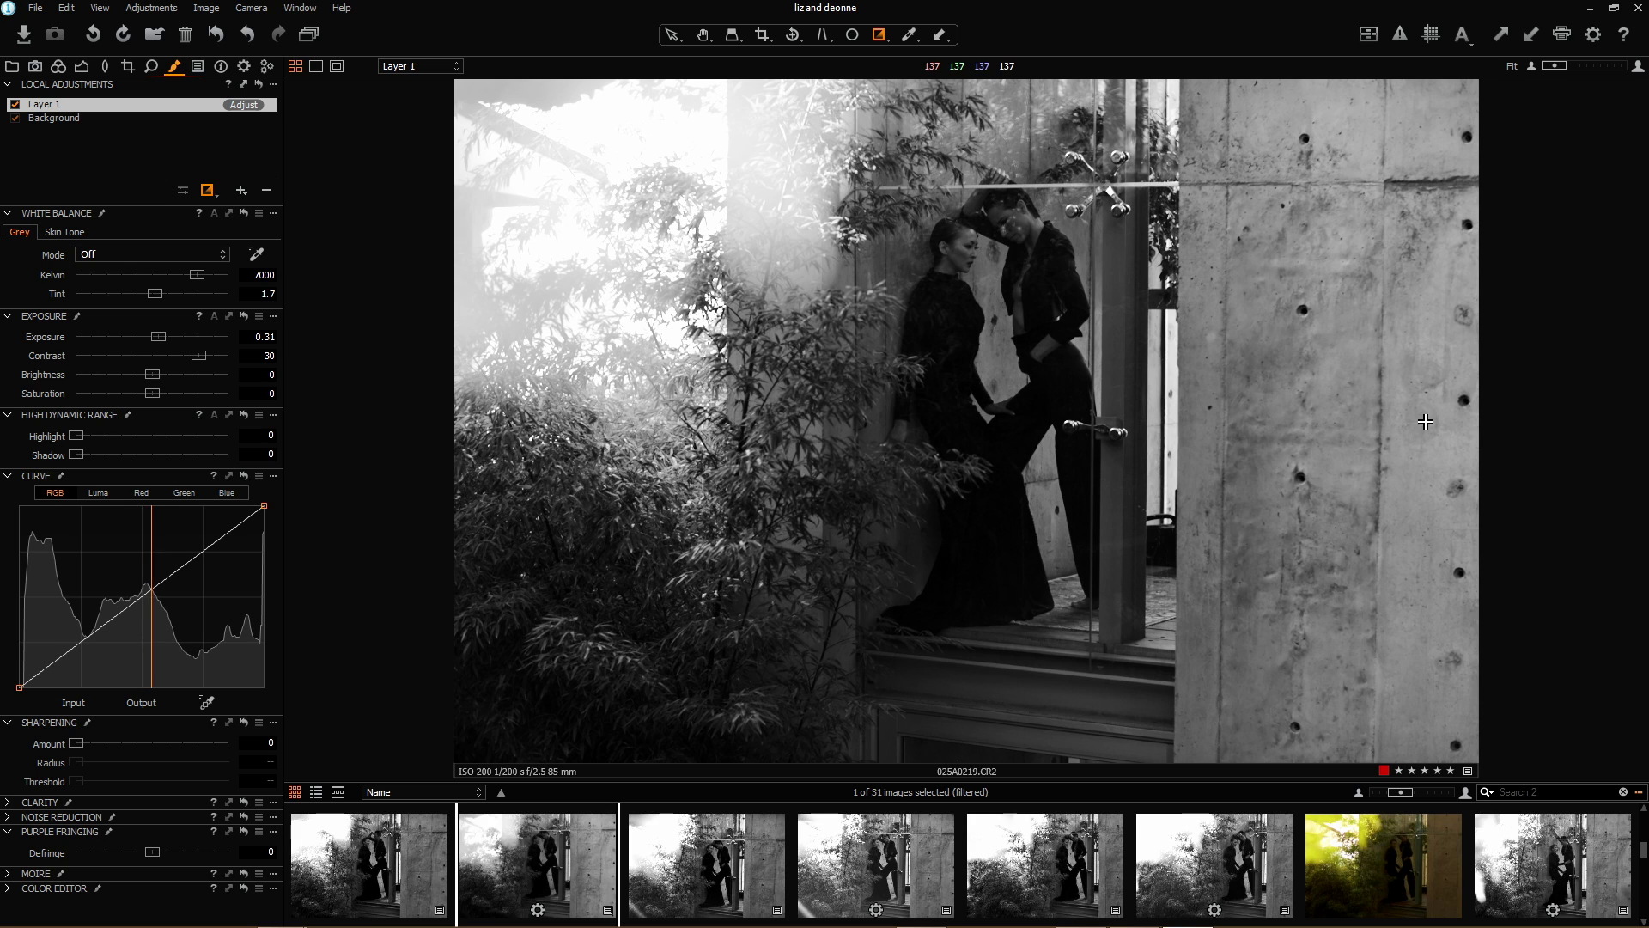
{"action": "left_click_drag", "start_coordinate": [1414, 412], "coordinate": [1080, 411]}
{"action": "left_click", "coordinate": [16, 107]}
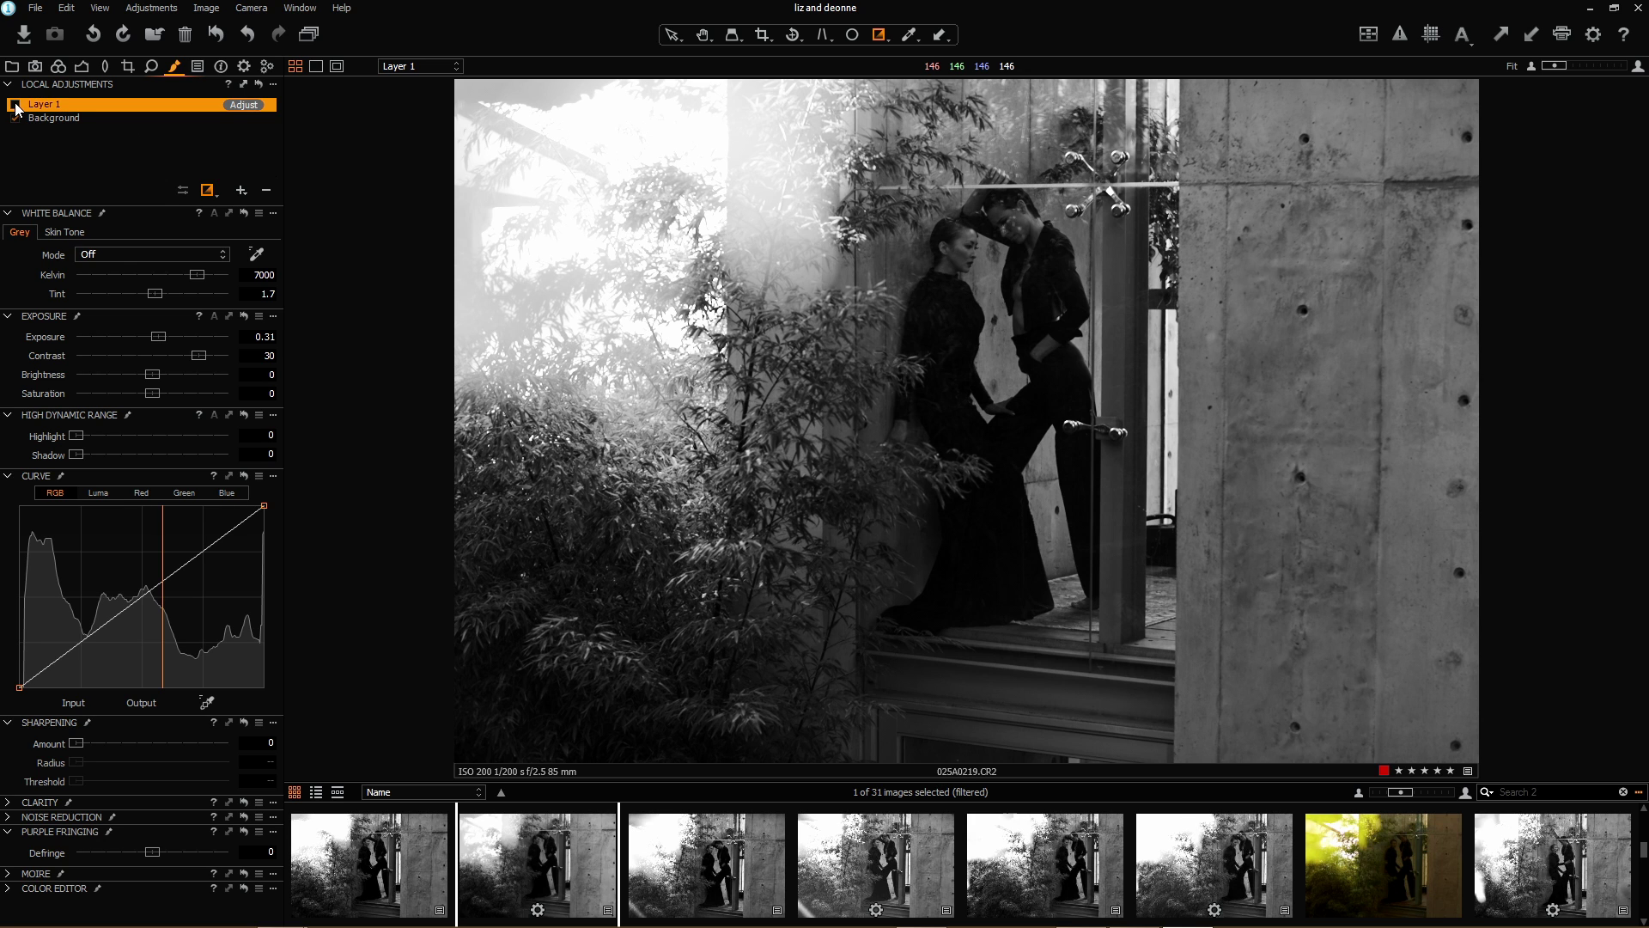
{"action": "left_click", "coordinate": [16, 107]}
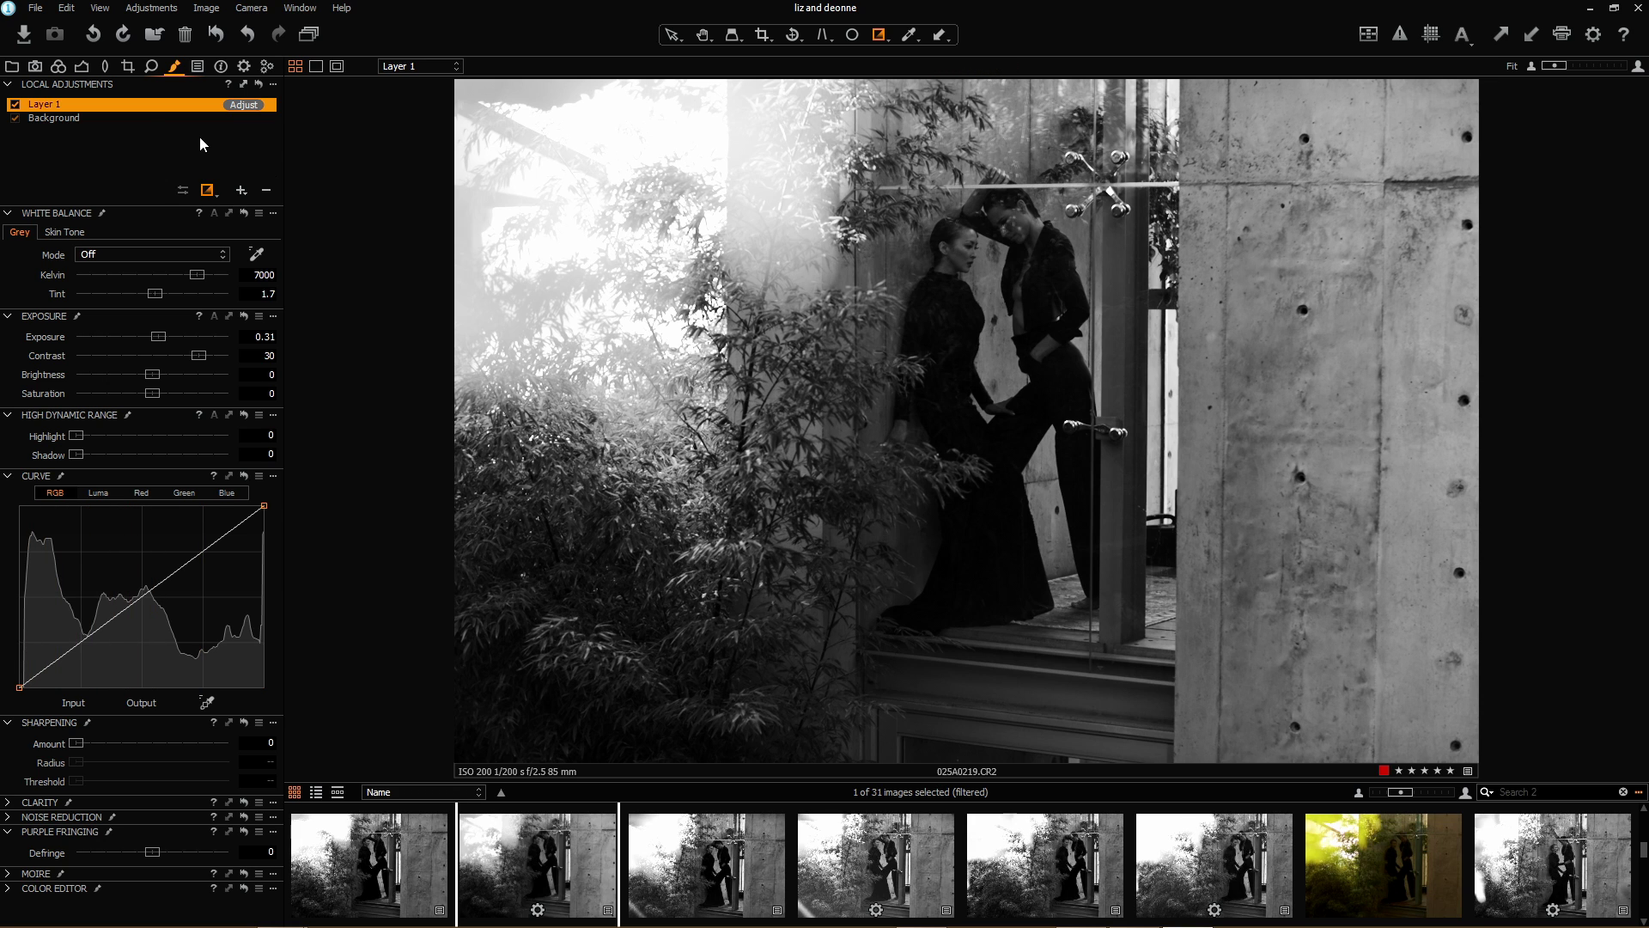
Add a second adjustment layer and rename Layer 1 as "concrete"
{"action": "left_click", "coordinate": [241, 190]}
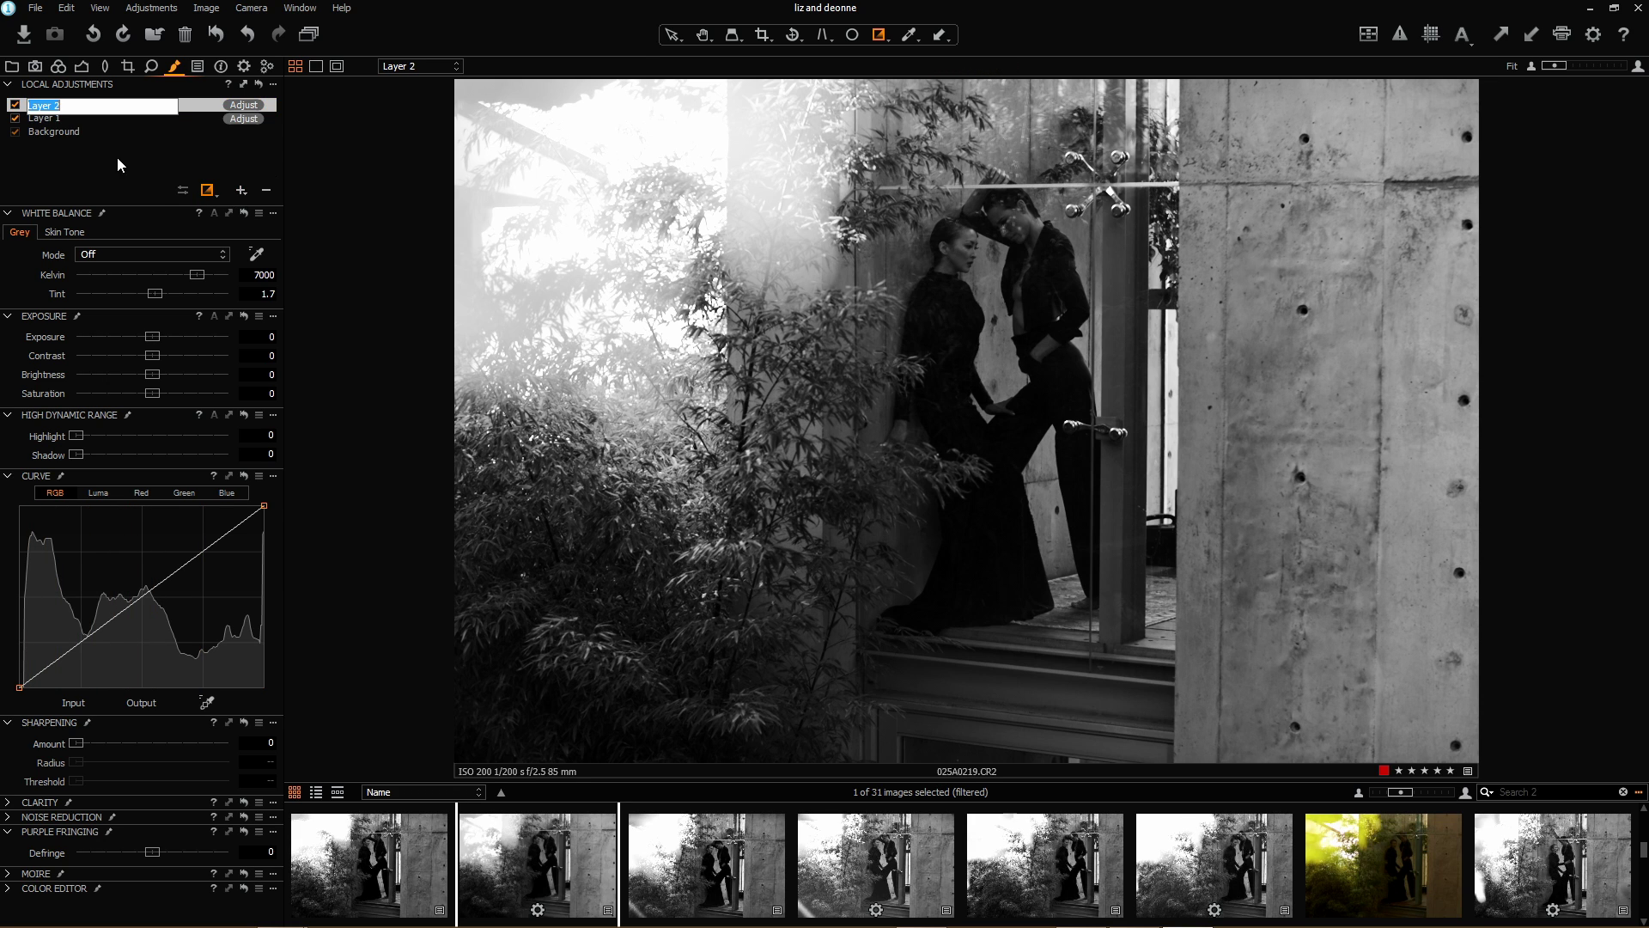
{"action": "left_click", "coordinate": [52, 121]}
{"action": "left_click", "coordinate": [51, 120]}
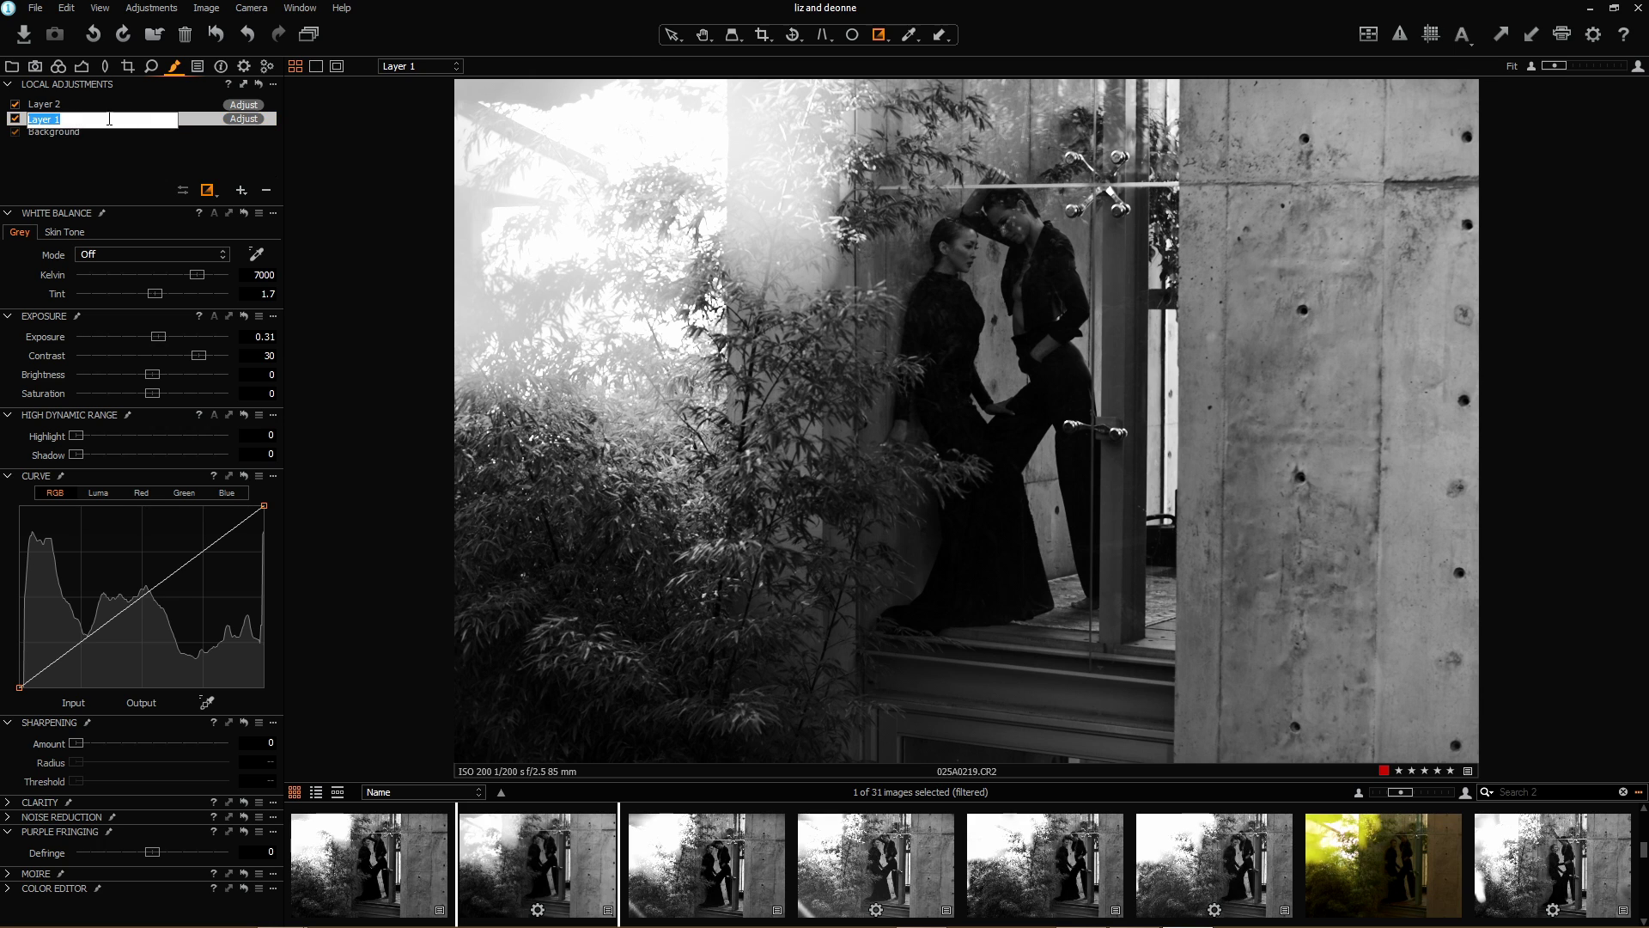
{"action": "type", "text": "con"}
{"action": "key", "text": "Return"}
Rename Layer 2 with the two models' first names followed by "overall"
{"action": "left_click", "coordinate": [50, 103]}
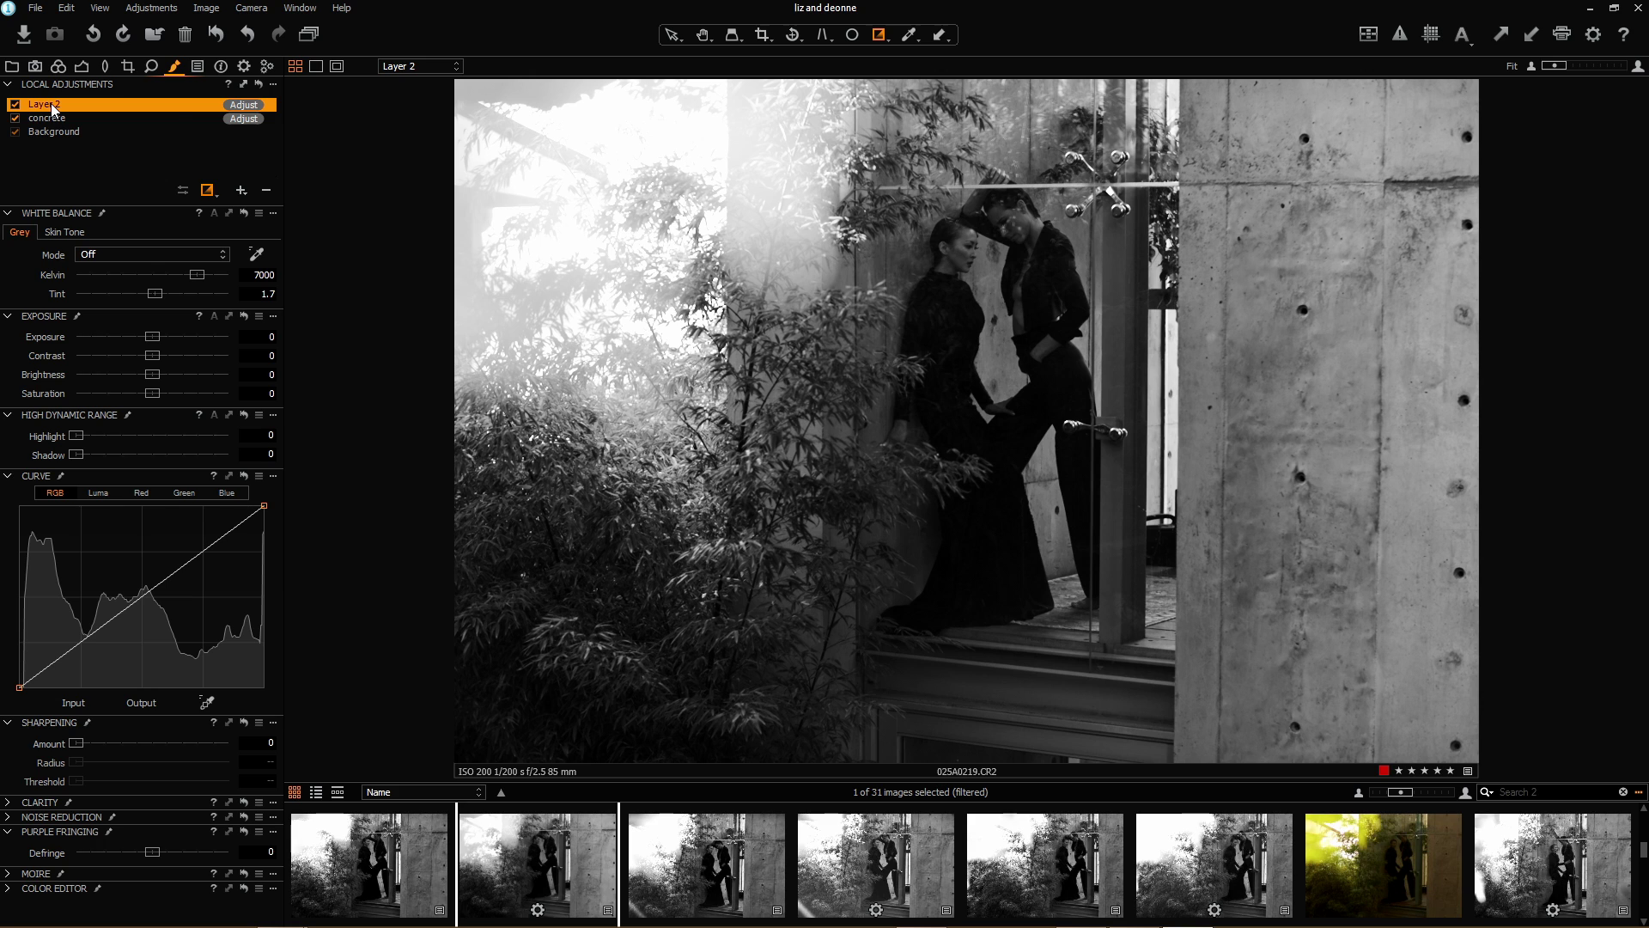
{"action": "left_click", "coordinate": [50, 103]}
{"action": "type", "text": "Liz and dionne over"}
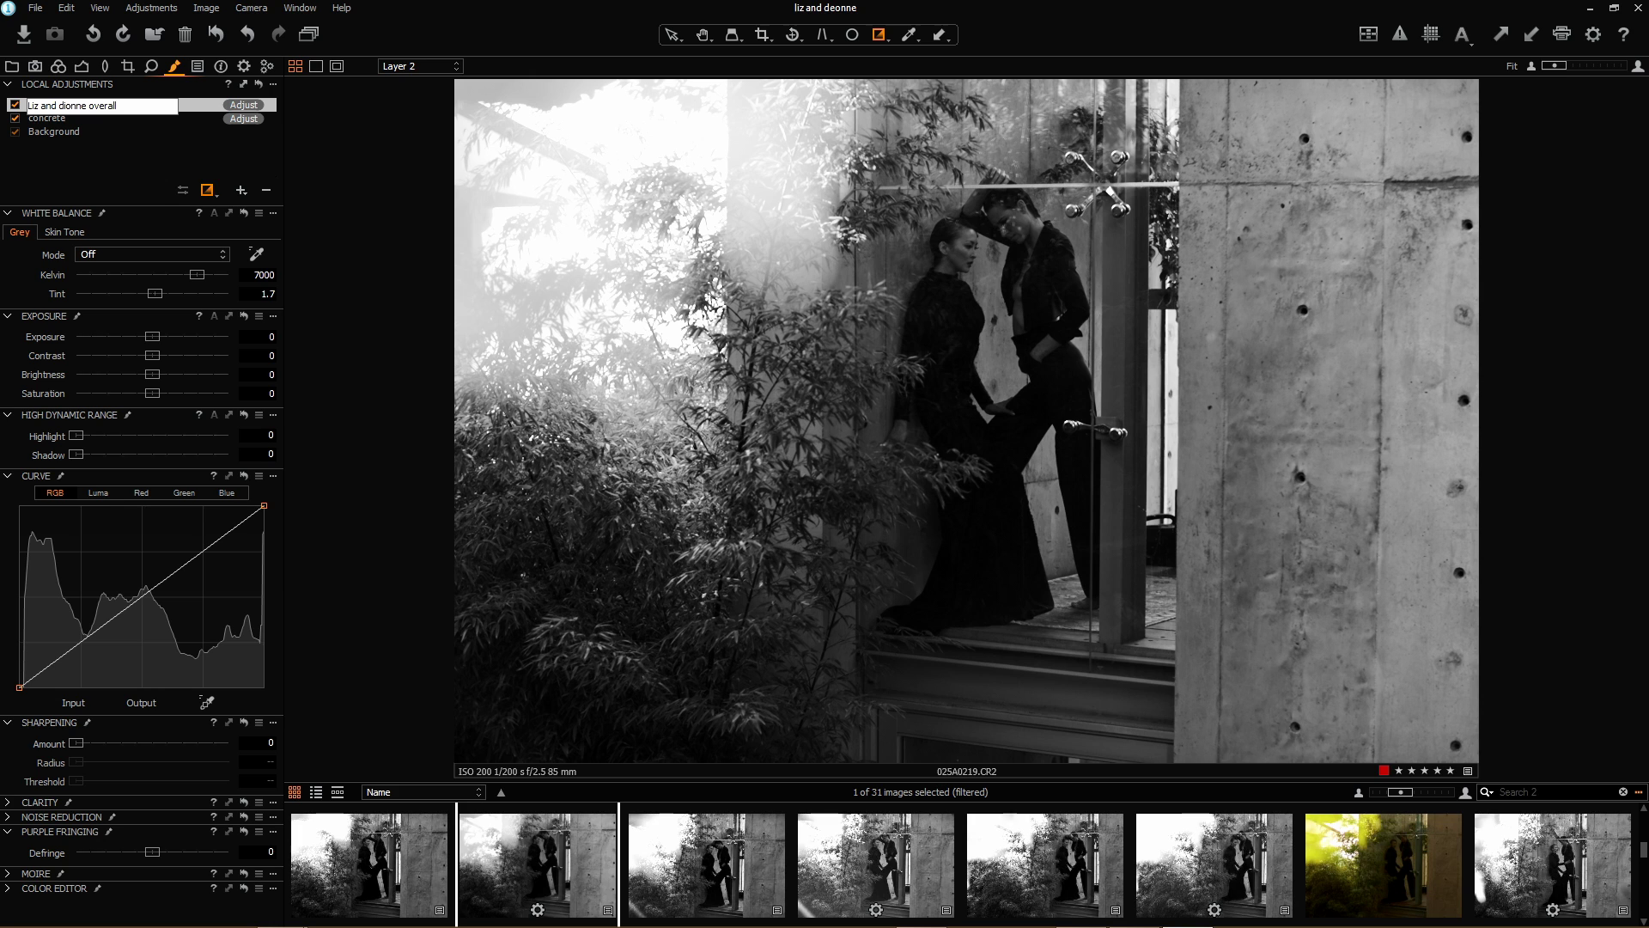
{"action": "type", "text": "all"}
{"action": "key", "text": "Return"}
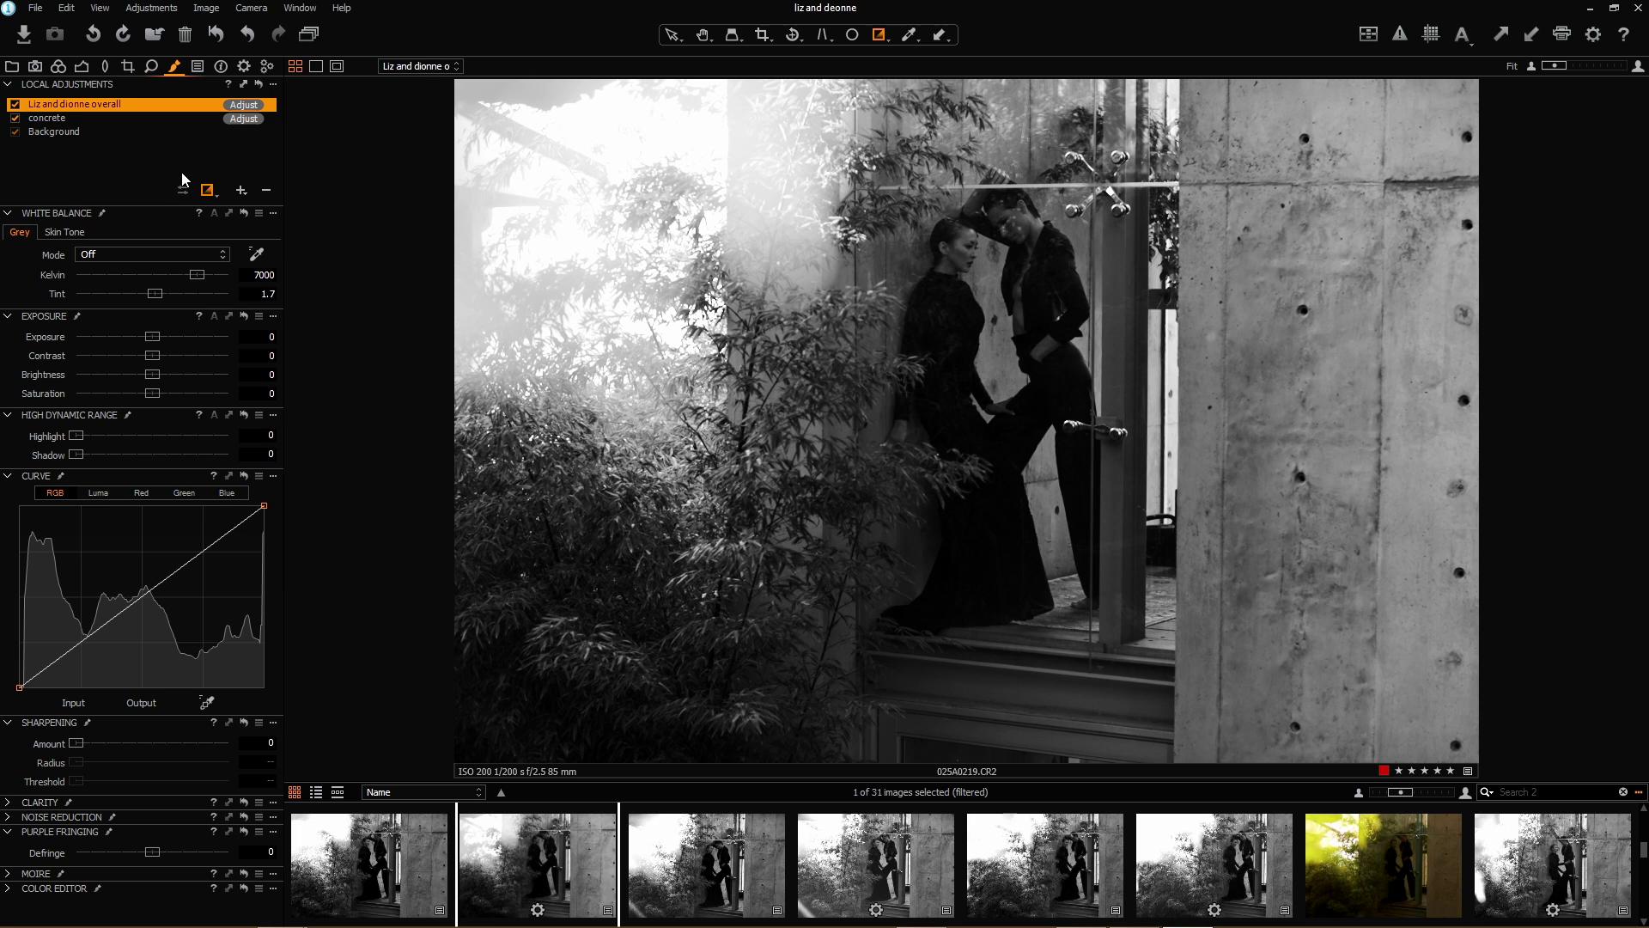
Start a brush mask over the two models on the layer named after them, using an adjusted brush
{"action": "left_click", "coordinate": [207, 194]}
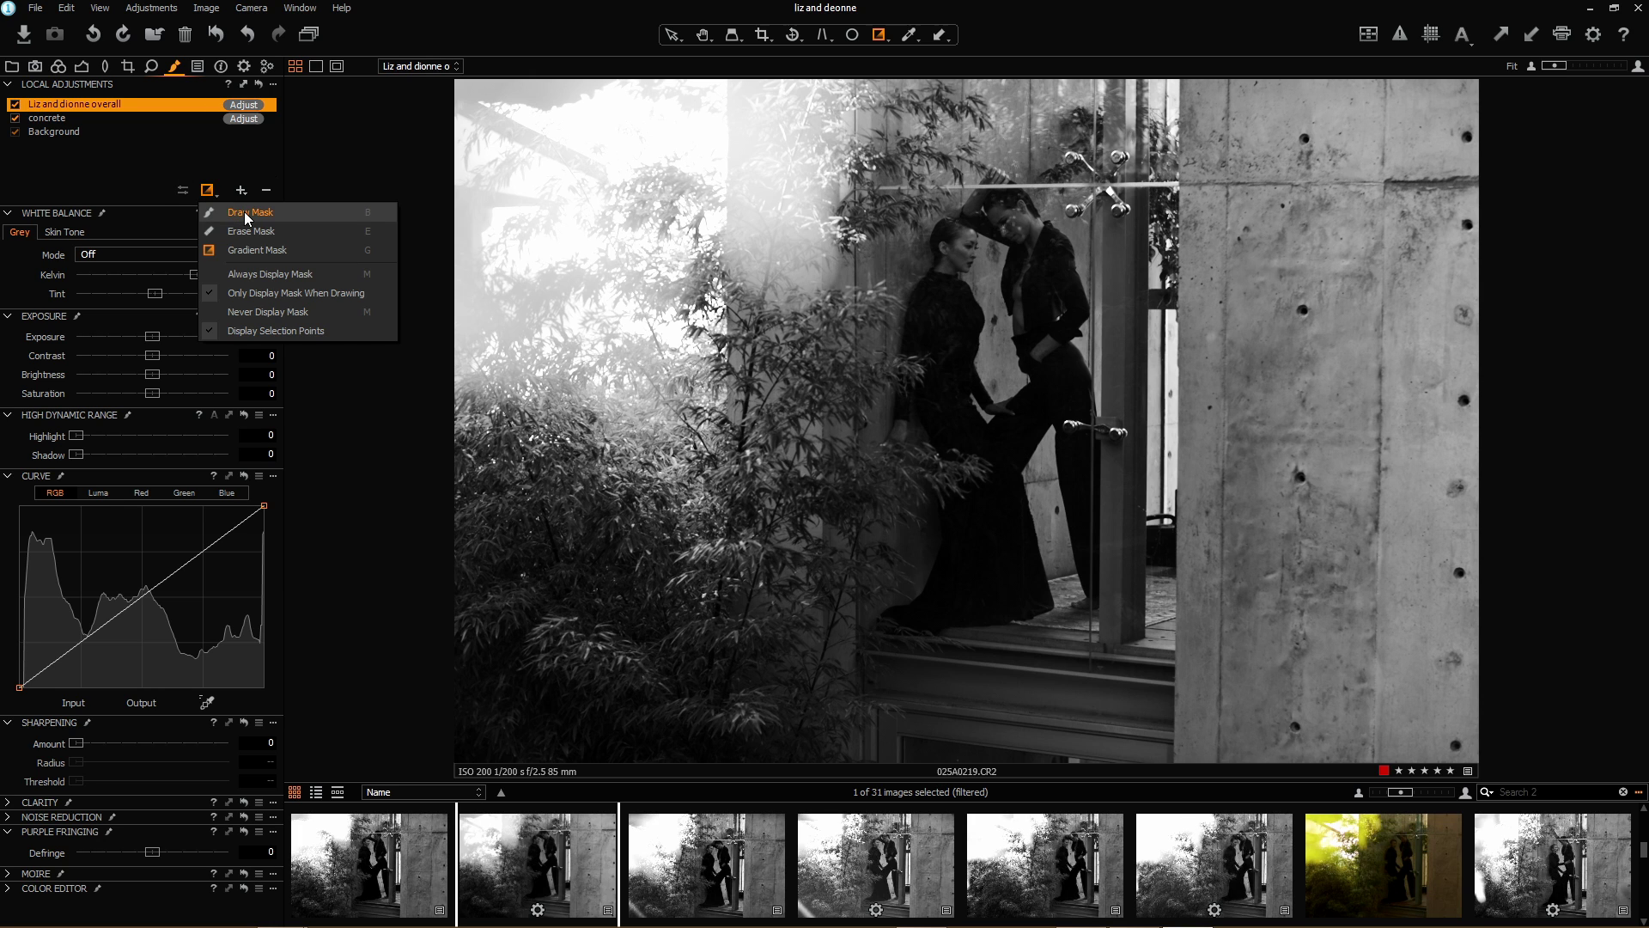
{"action": "left_click", "coordinate": [244, 211]}
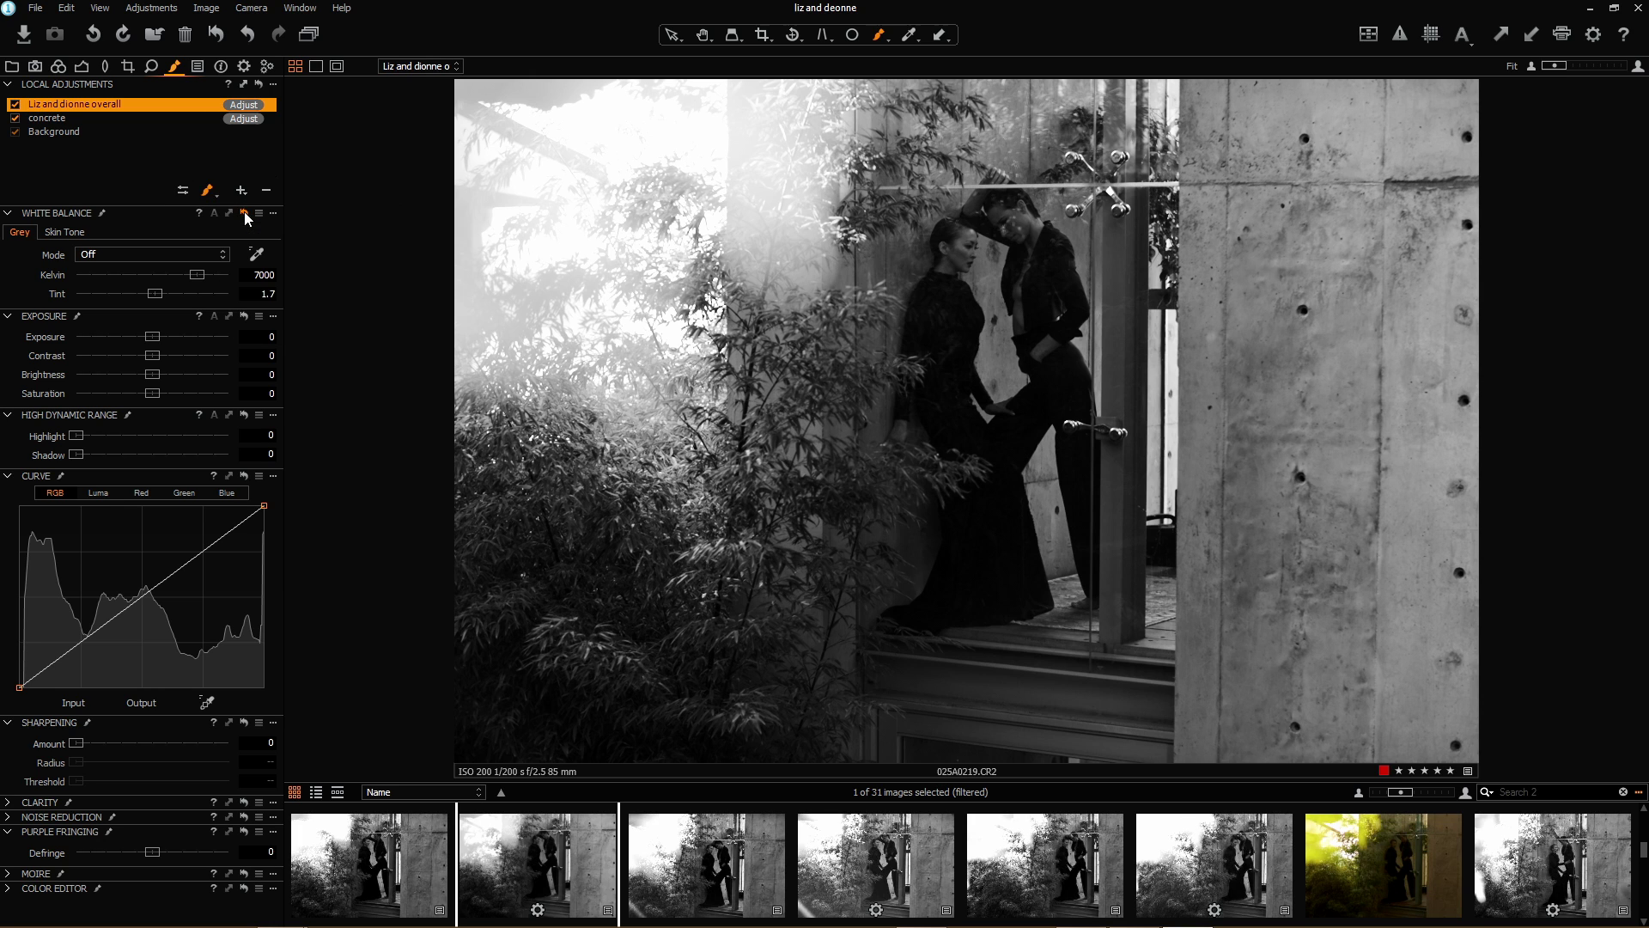
{"action": "right_click", "coordinate": [933, 361]}
{"action": "left_click_drag", "start_coordinate": [968, 386], "coordinate": [981, 386]}
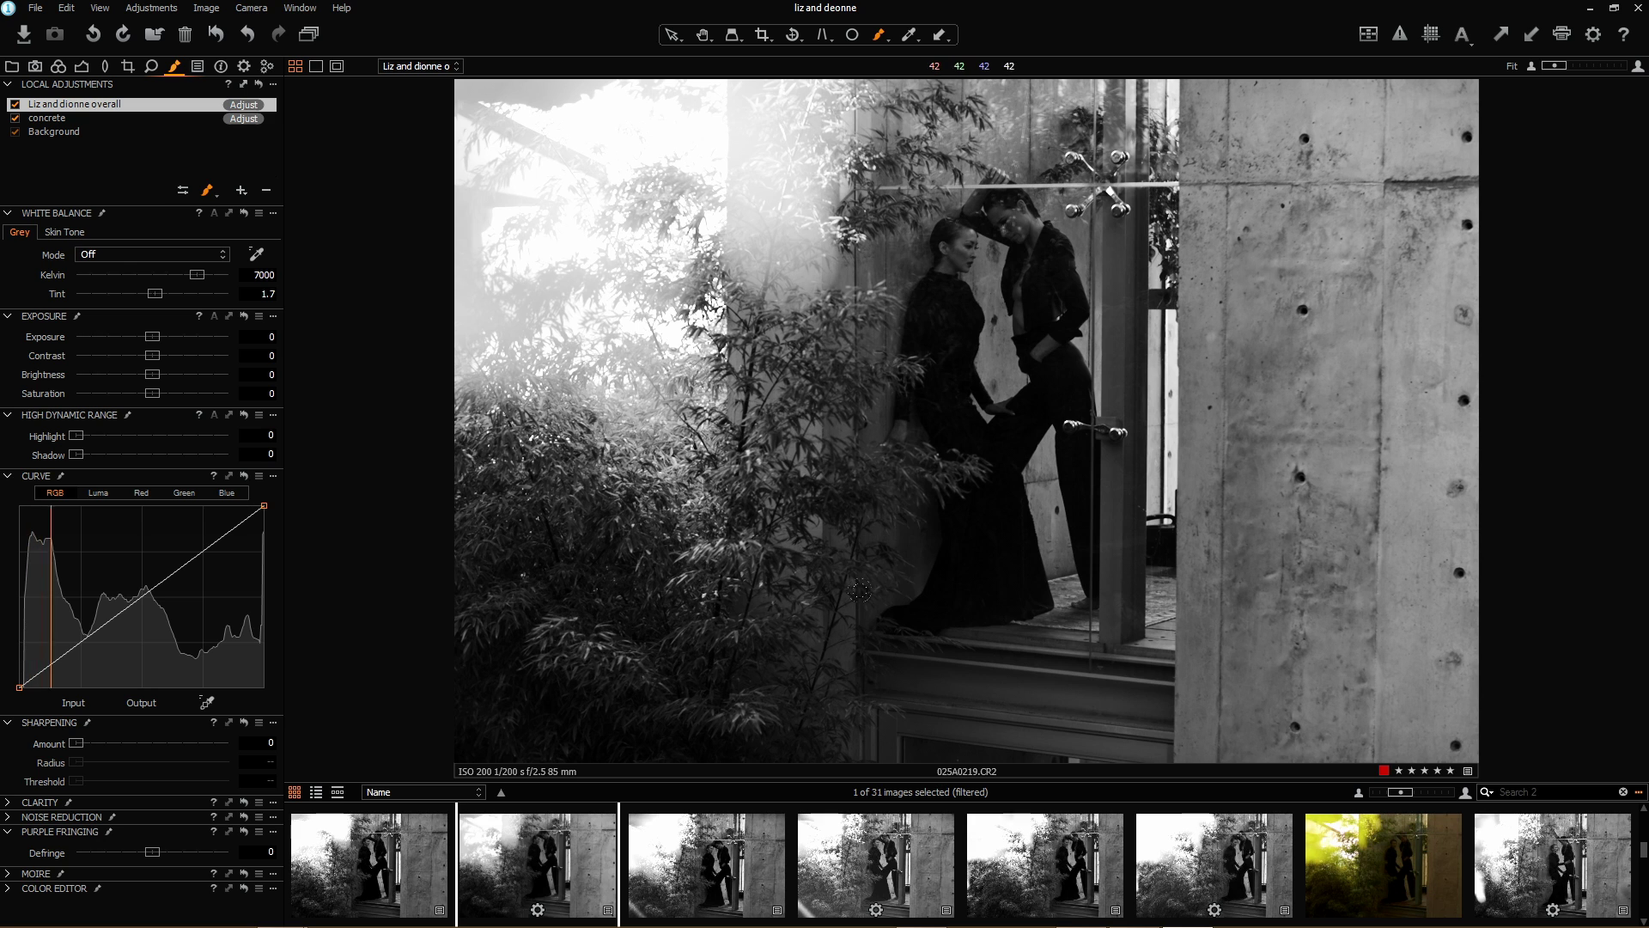
{"action": "mouse_move", "coordinate": [903, 601]}
{"action": "left_mouse_down"}
{"action": "mouse_move", "coordinate": [853, 593]}
{"action": "mouse_move", "coordinate": [842, 524]}
{"action": "left_mouse_up"}
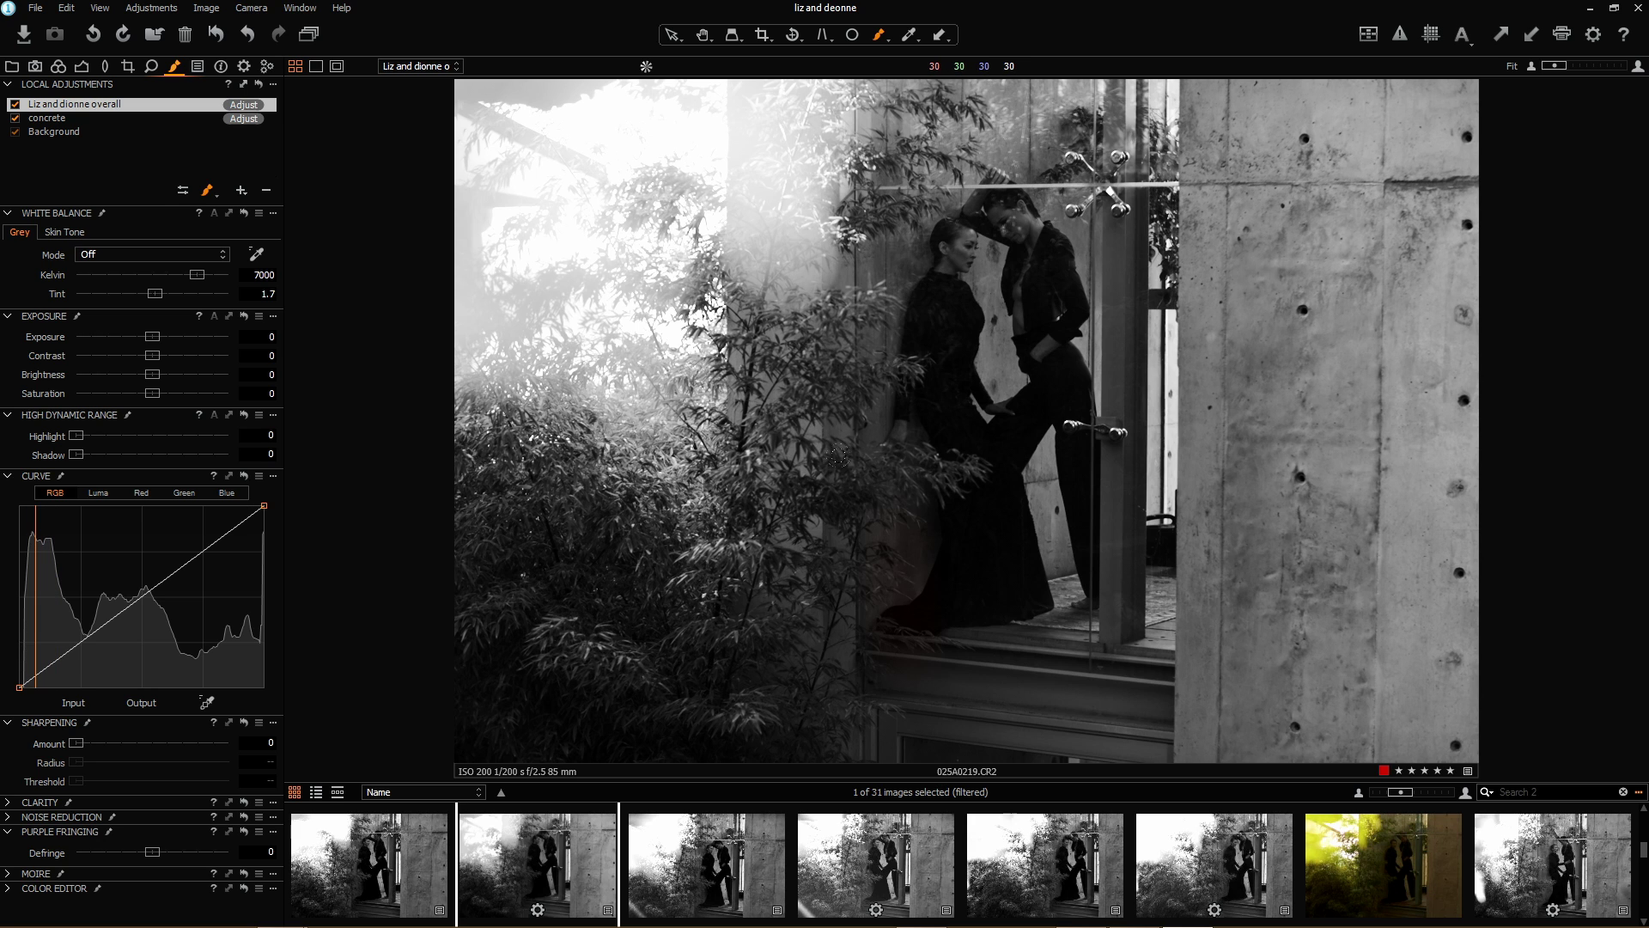
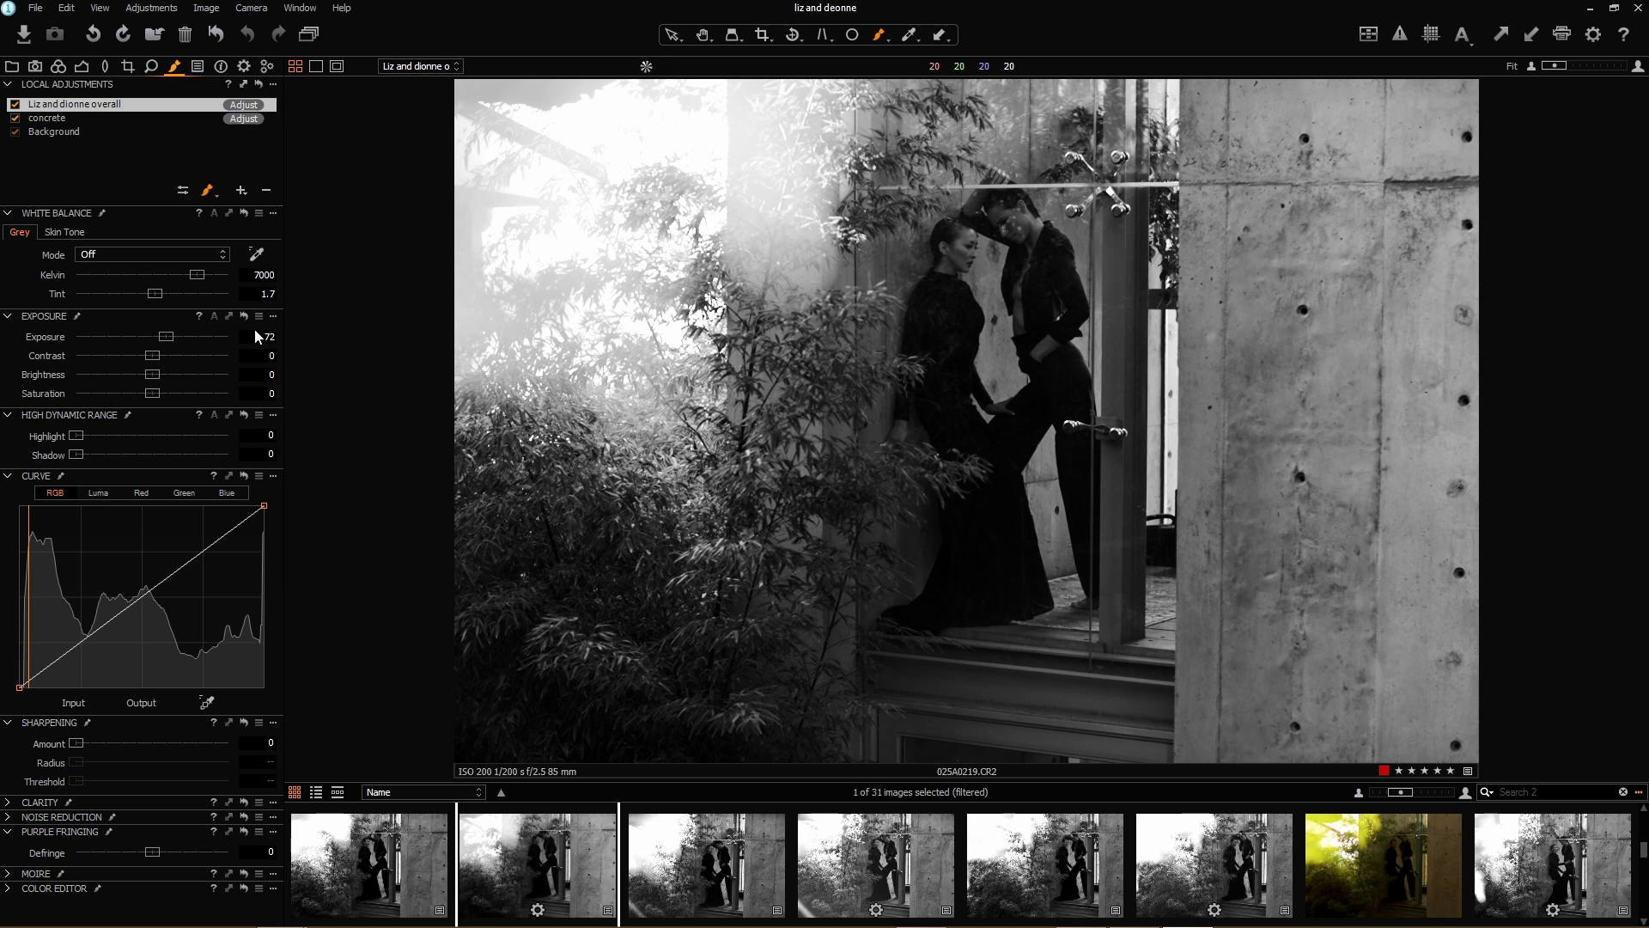
Set the models' layer exposure to 0.75 and compare the photo with that layer off and on
{"action": "type", "text": ".75"}
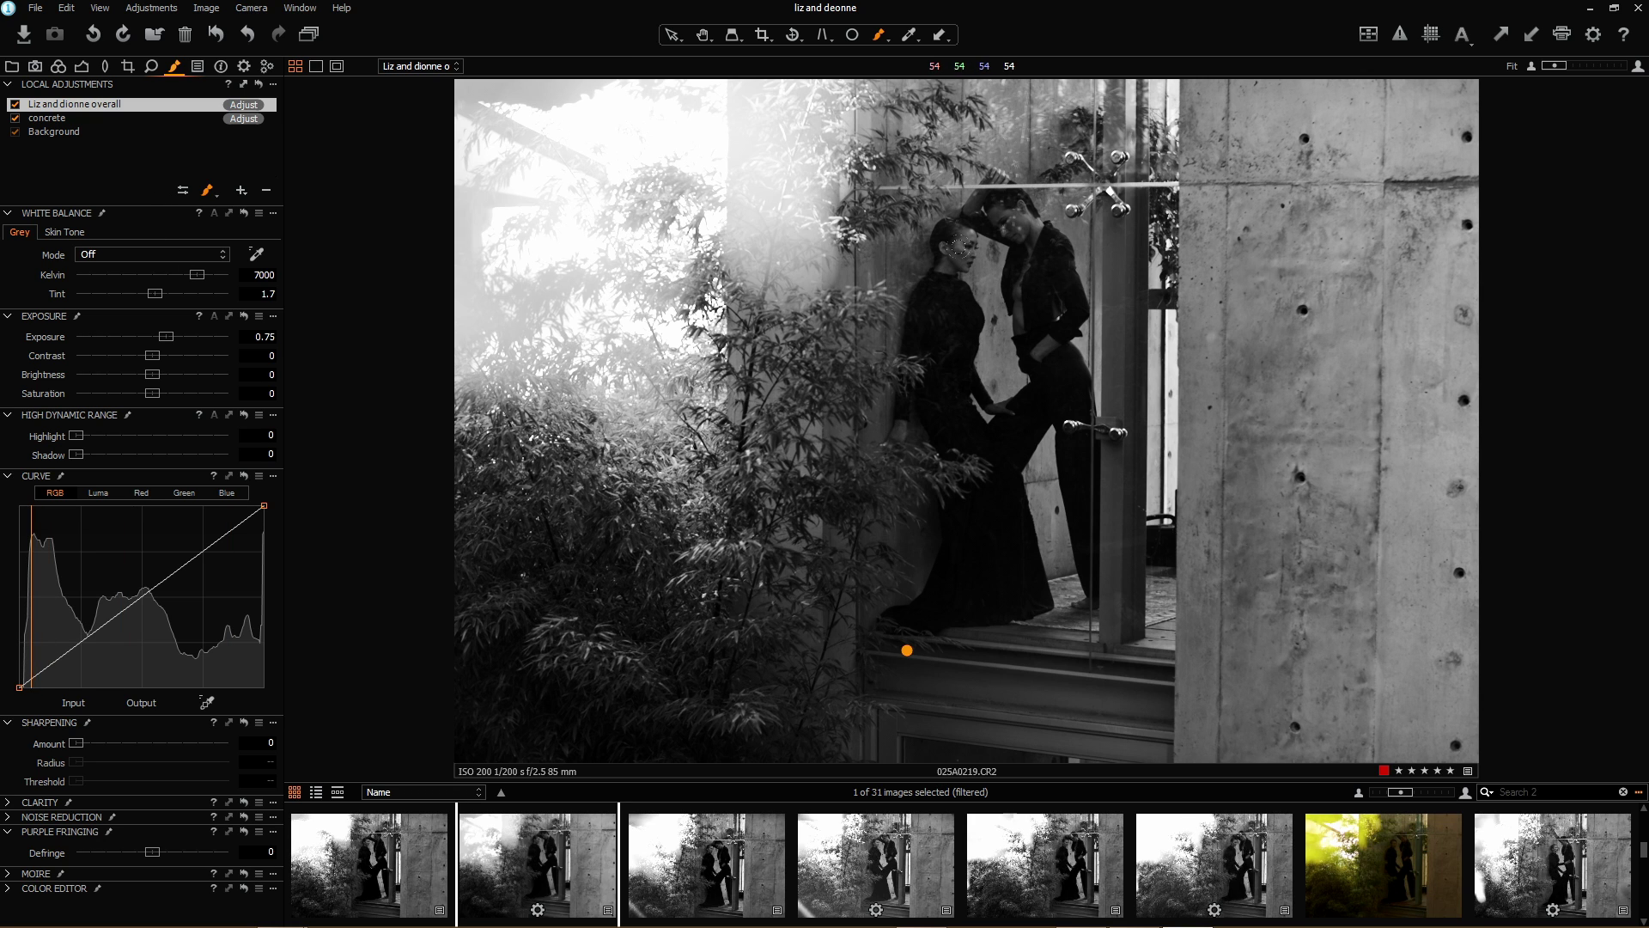
{"action": "right_click", "coordinate": [906, 275]}
{"action": "left_click", "coordinate": [14, 106]}
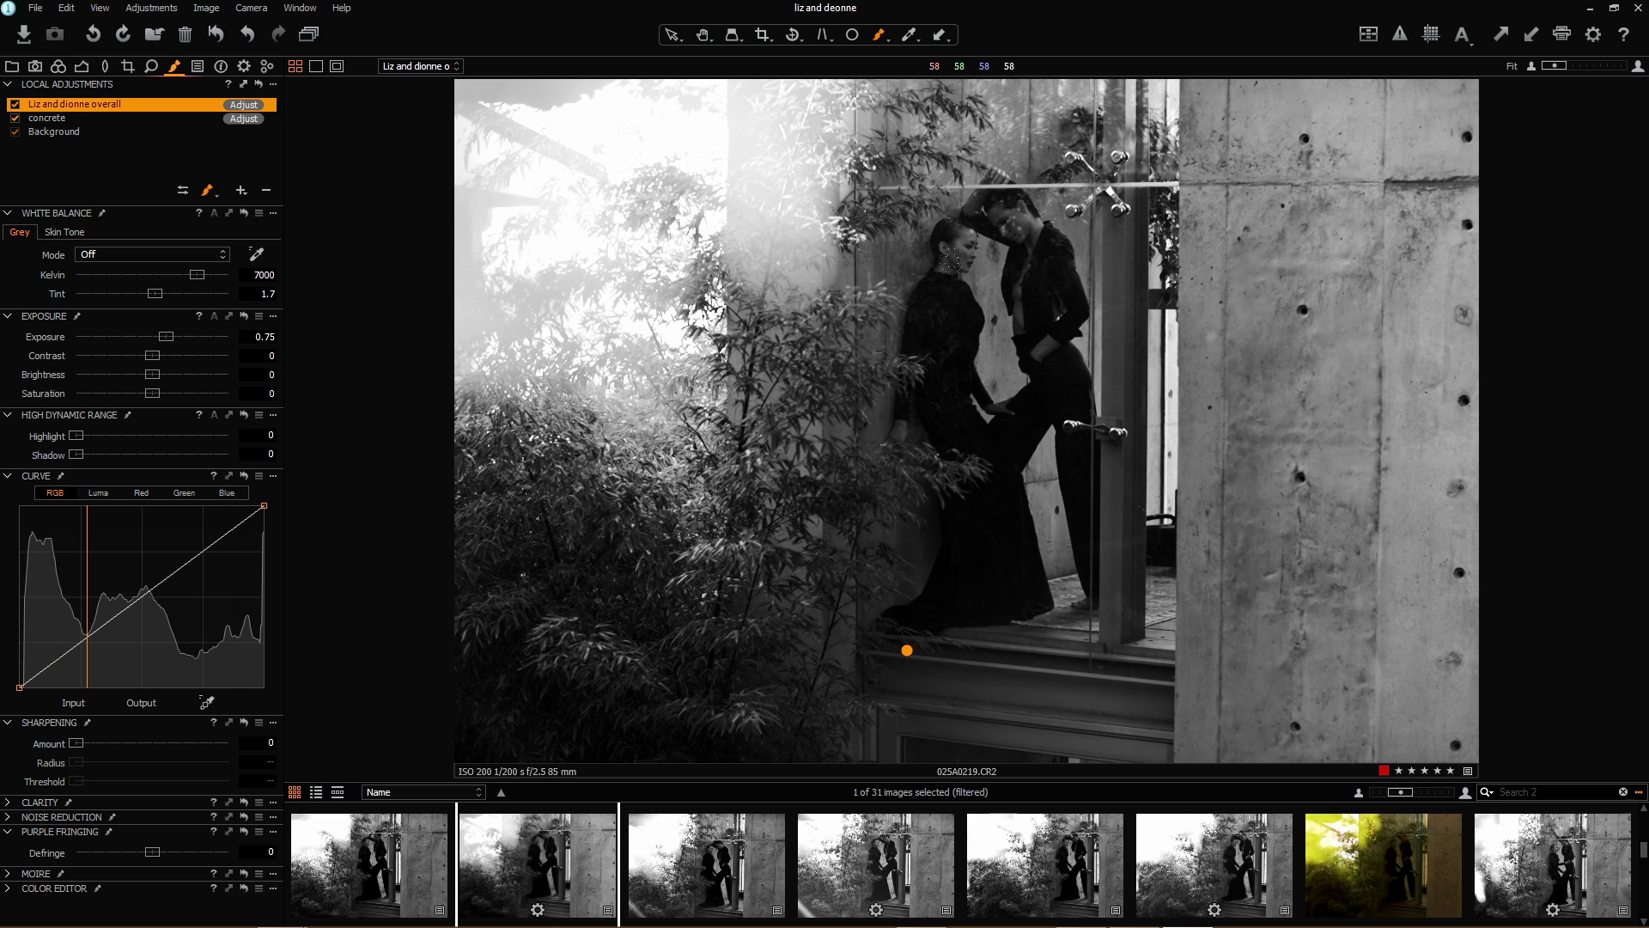
Extend the models' layer mask over the dress, jacket and trousers with a resized brush and check its coverage
{"action": "scroll", "coordinate": [964, 246], "scroll_direction": "up", "scroll_amount": 2}
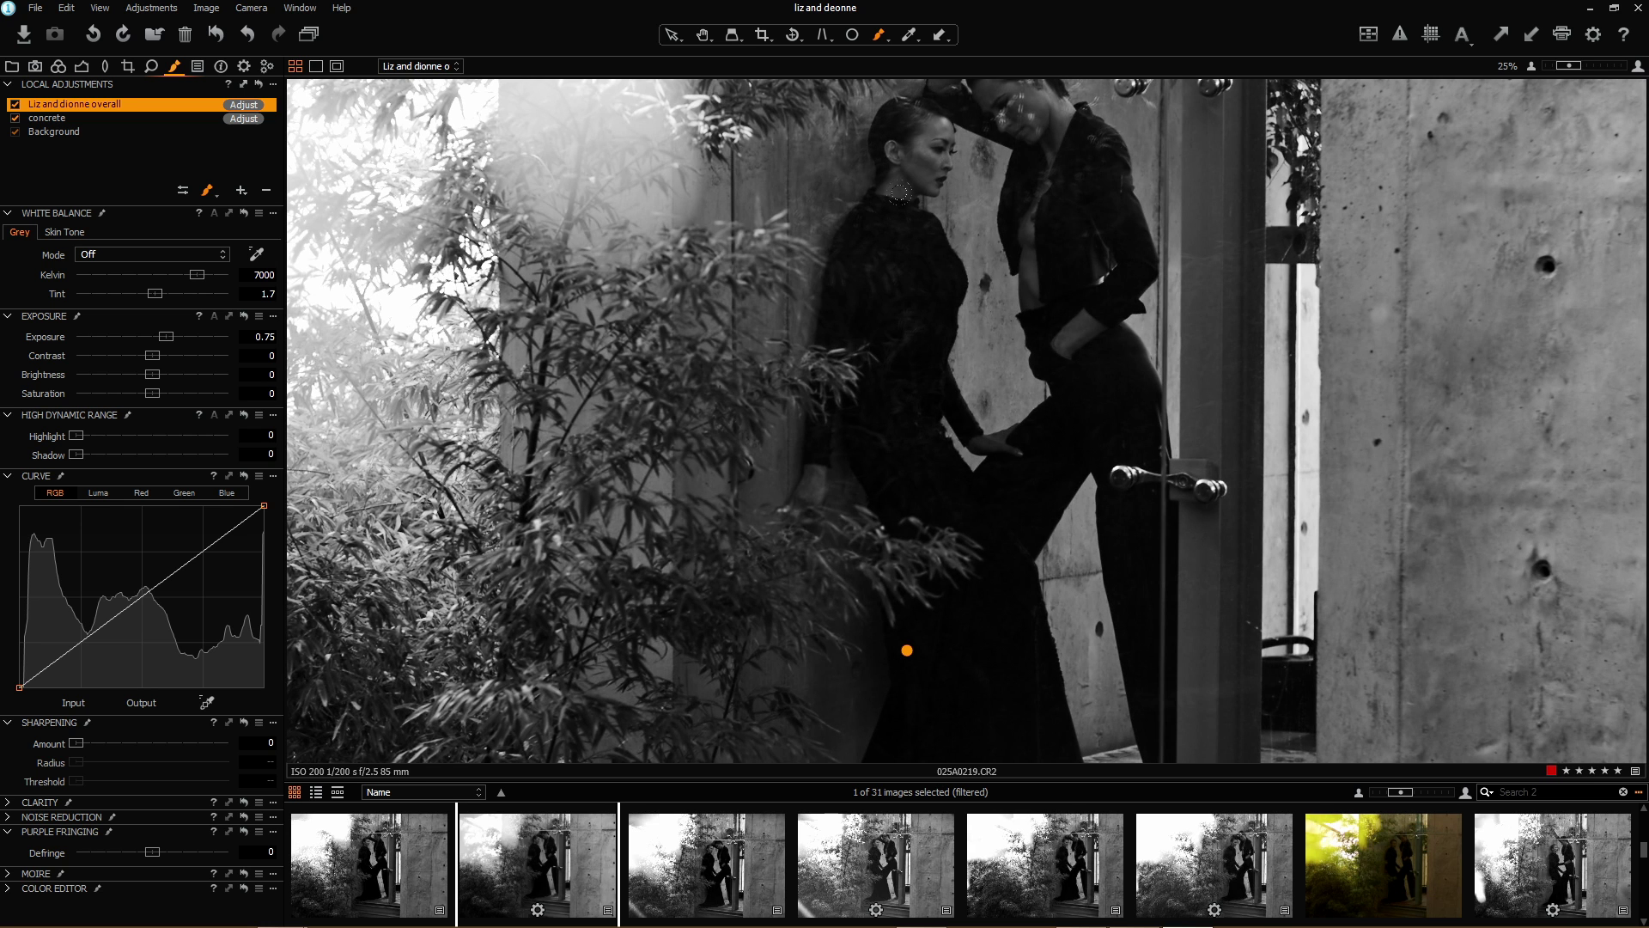
{"action": "left_click_drag", "start_coordinate": [1092, 465], "coordinate": [1064, 381]}
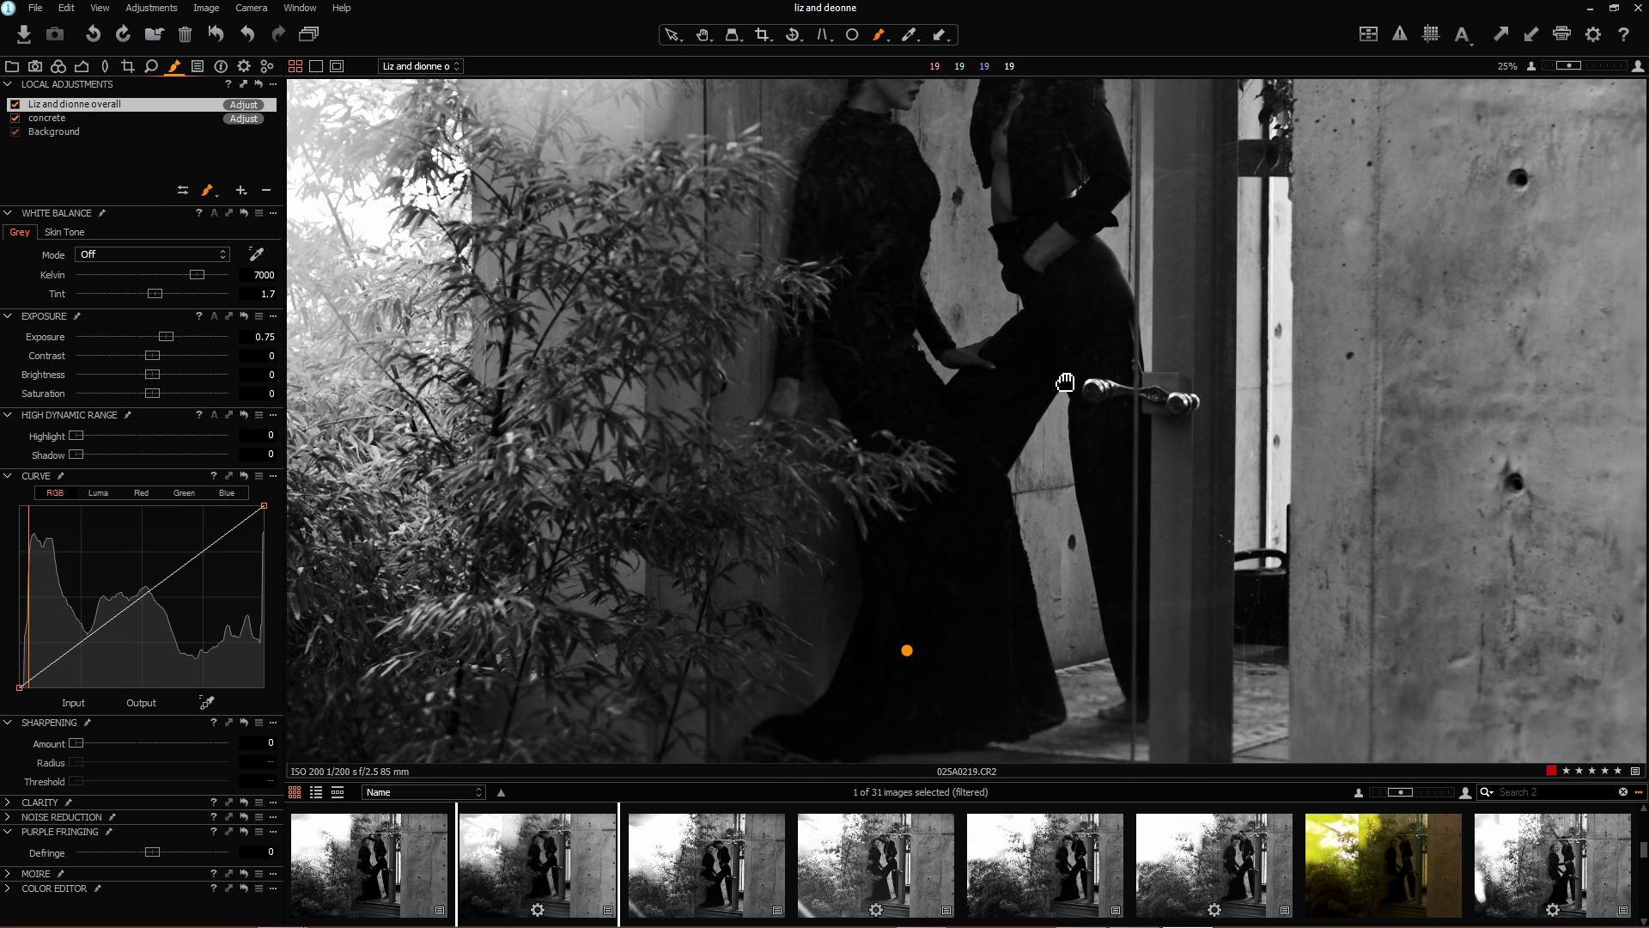
{"action": "right_click", "coordinate": [967, 249]}
{"action": "left_click_drag", "start_coordinate": [871, 222], "coordinate": [833, 222]}
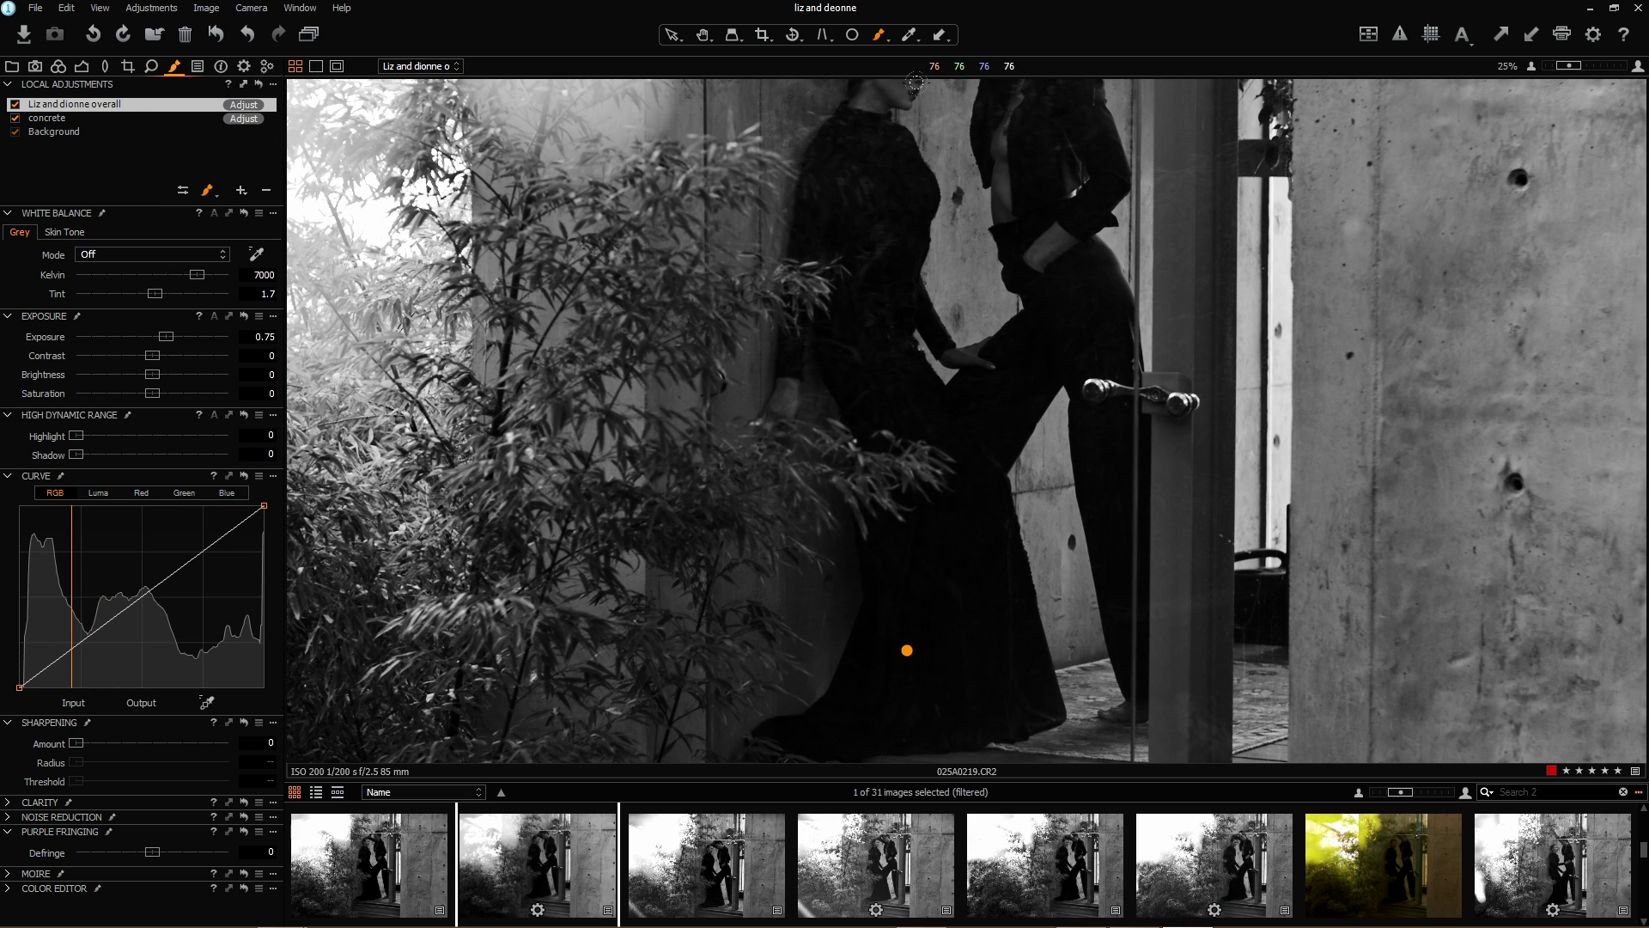
{"action": "mouse_move", "coordinate": [793, 158]}
{"action": "left_mouse_down"}
{"action": "mouse_move", "coordinate": [824, 109]}
{"action": "mouse_move", "coordinate": [832, 213]}
{"action": "mouse_move", "coordinate": [830, 108]}
{"action": "mouse_move", "coordinate": [864, 181]}
{"action": "mouse_move", "coordinate": [850, 115]}
{"action": "mouse_move", "coordinate": [901, 175]}
{"action": "mouse_move", "coordinate": [835, 99]}
{"action": "mouse_move", "coordinate": [810, 103]}
{"action": "mouse_move", "coordinate": [780, 177]}
{"action": "mouse_move", "coordinate": [836, 234]}
{"action": "mouse_move", "coordinate": [830, 296]}
{"action": "mouse_move", "coordinate": [801, 290]}
{"action": "mouse_move", "coordinate": [815, 332]}
{"action": "mouse_move", "coordinate": [868, 287]}
{"action": "mouse_move", "coordinate": [874, 232]}
{"action": "mouse_move", "coordinate": [908, 283]}
{"action": "mouse_move", "coordinate": [867, 281]}
{"action": "mouse_move", "coordinate": [842, 369]}
{"action": "mouse_move", "coordinate": [813, 368]}
{"action": "mouse_move", "coordinate": [870, 389]}
{"action": "mouse_move", "coordinate": [867, 333]}
{"action": "mouse_move", "coordinate": [934, 416]}
{"action": "mouse_move", "coordinate": [917, 384]}
{"action": "mouse_move", "coordinate": [954, 456]}
{"action": "mouse_move", "coordinate": [955, 561]}
{"action": "mouse_move", "coordinate": [908, 469]}
{"action": "mouse_move", "coordinate": [866, 454]}
{"action": "mouse_move", "coordinate": [864, 618]}
{"action": "mouse_move", "coordinate": [877, 582]}
{"action": "mouse_move", "coordinate": [790, 704]}
{"action": "mouse_move", "coordinate": [857, 508]}
{"action": "mouse_move", "coordinate": [788, 699]}
{"action": "mouse_move", "coordinate": [871, 587]}
{"action": "mouse_move", "coordinate": [820, 684]}
{"action": "mouse_move", "coordinate": [925, 513]}
{"action": "mouse_move", "coordinate": [969, 587]}
{"action": "mouse_move", "coordinate": [914, 519]}
{"action": "mouse_move", "coordinate": [791, 148]}
{"action": "mouse_move", "coordinate": [798, 165]}
{"action": "mouse_move", "coordinate": [851, 138]}
{"action": "mouse_move", "coordinate": [838, 135]}
{"action": "mouse_move", "coordinate": [814, 456]}
{"action": "mouse_move", "coordinate": [890, 360]}
{"action": "mouse_move", "coordinate": [1011, 653]}
{"action": "mouse_move", "coordinate": [944, 676]}
{"action": "mouse_move", "coordinate": [898, 653]}
{"action": "mouse_move", "coordinate": [880, 434]}
{"action": "mouse_move", "coordinate": [826, 312]}
{"action": "mouse_move", "coordinate": [851, 144]}
{"action": "mouse_move", "coordinate": [920, 173]}
{"action": "mouse_move", "coordinate": [1104, 162]}
{"action": "left_mouse_up"}
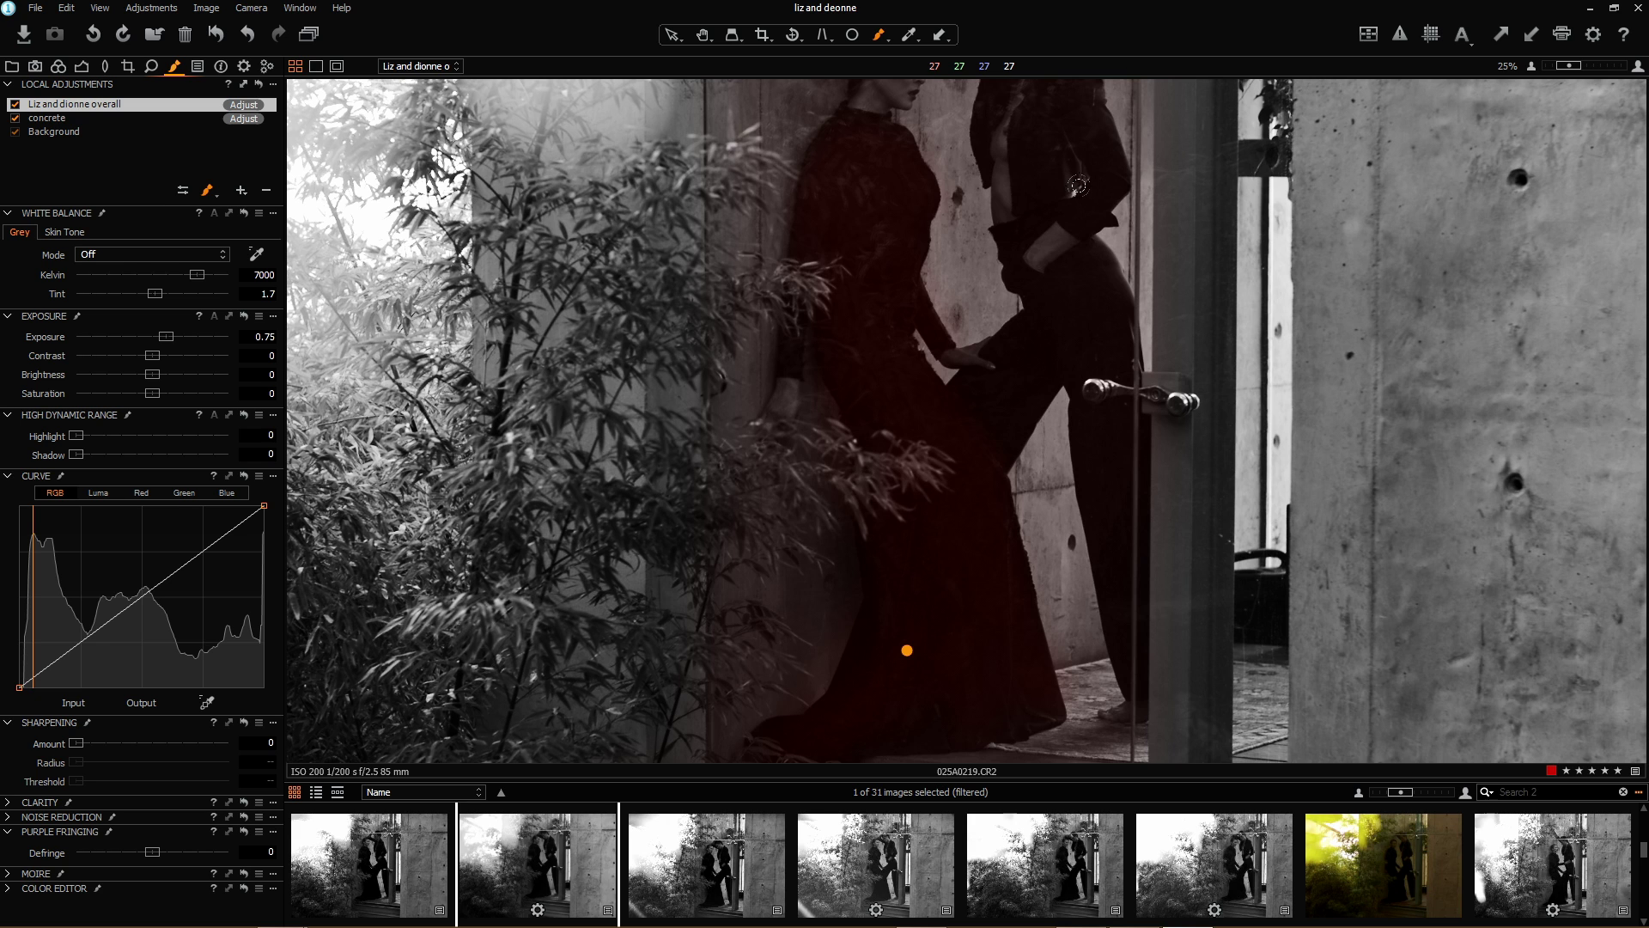
{"action": "left_click_drag", "start_coordinate": [979, 231], "coordinate": [1028, 225]}
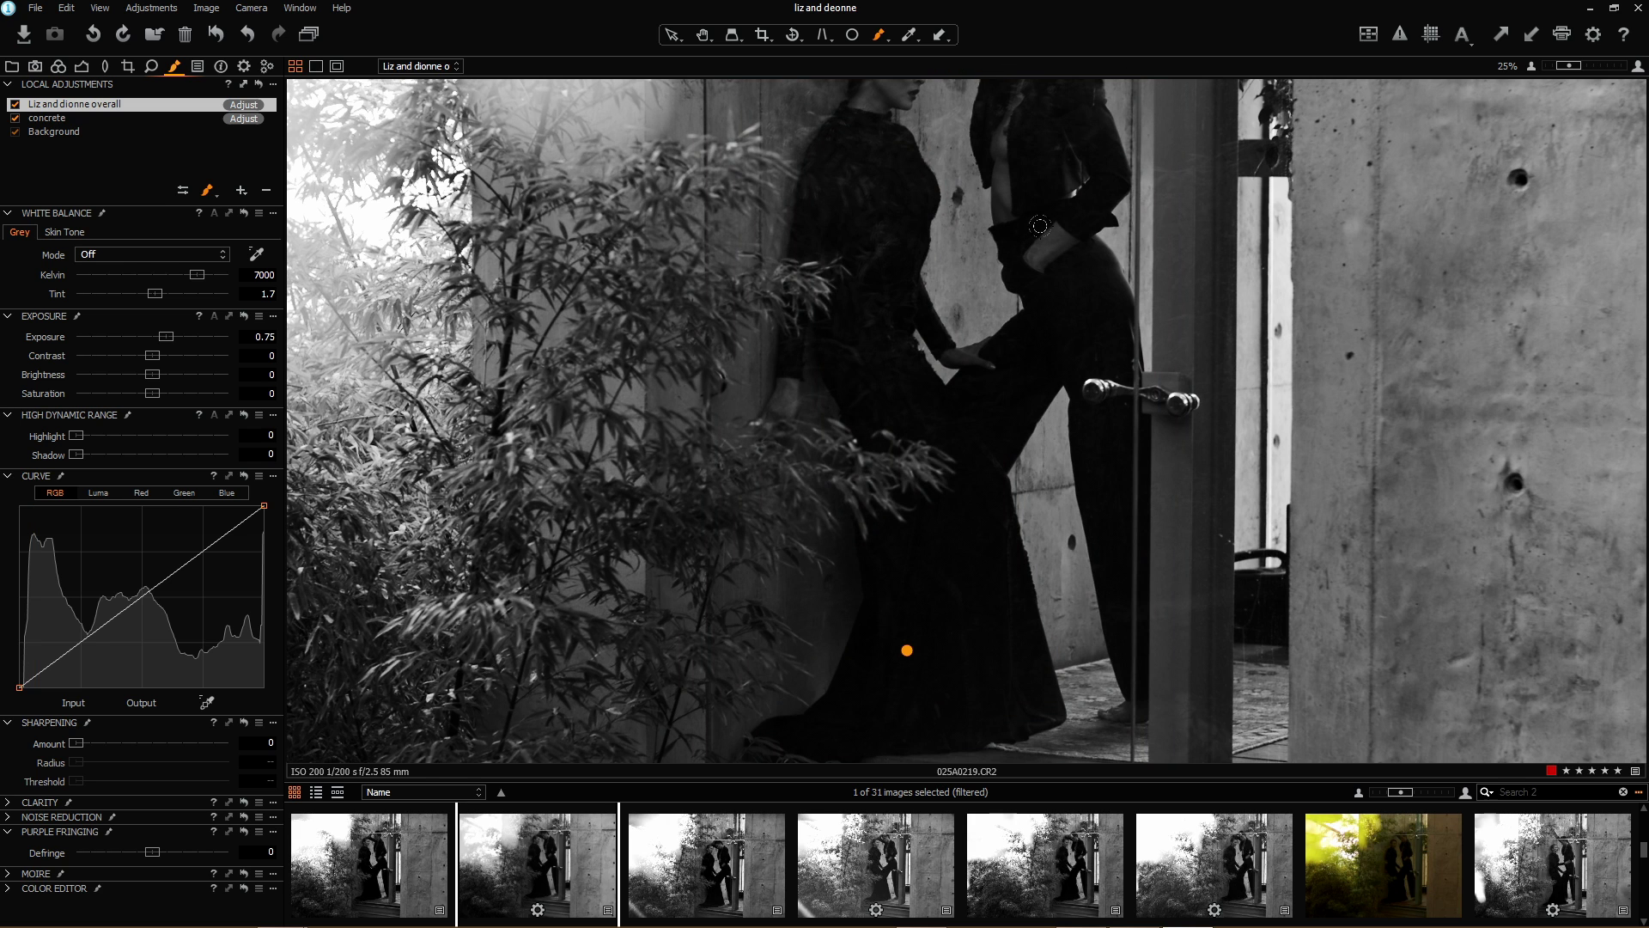
{"action": "key", "text": "ctrl+0"}
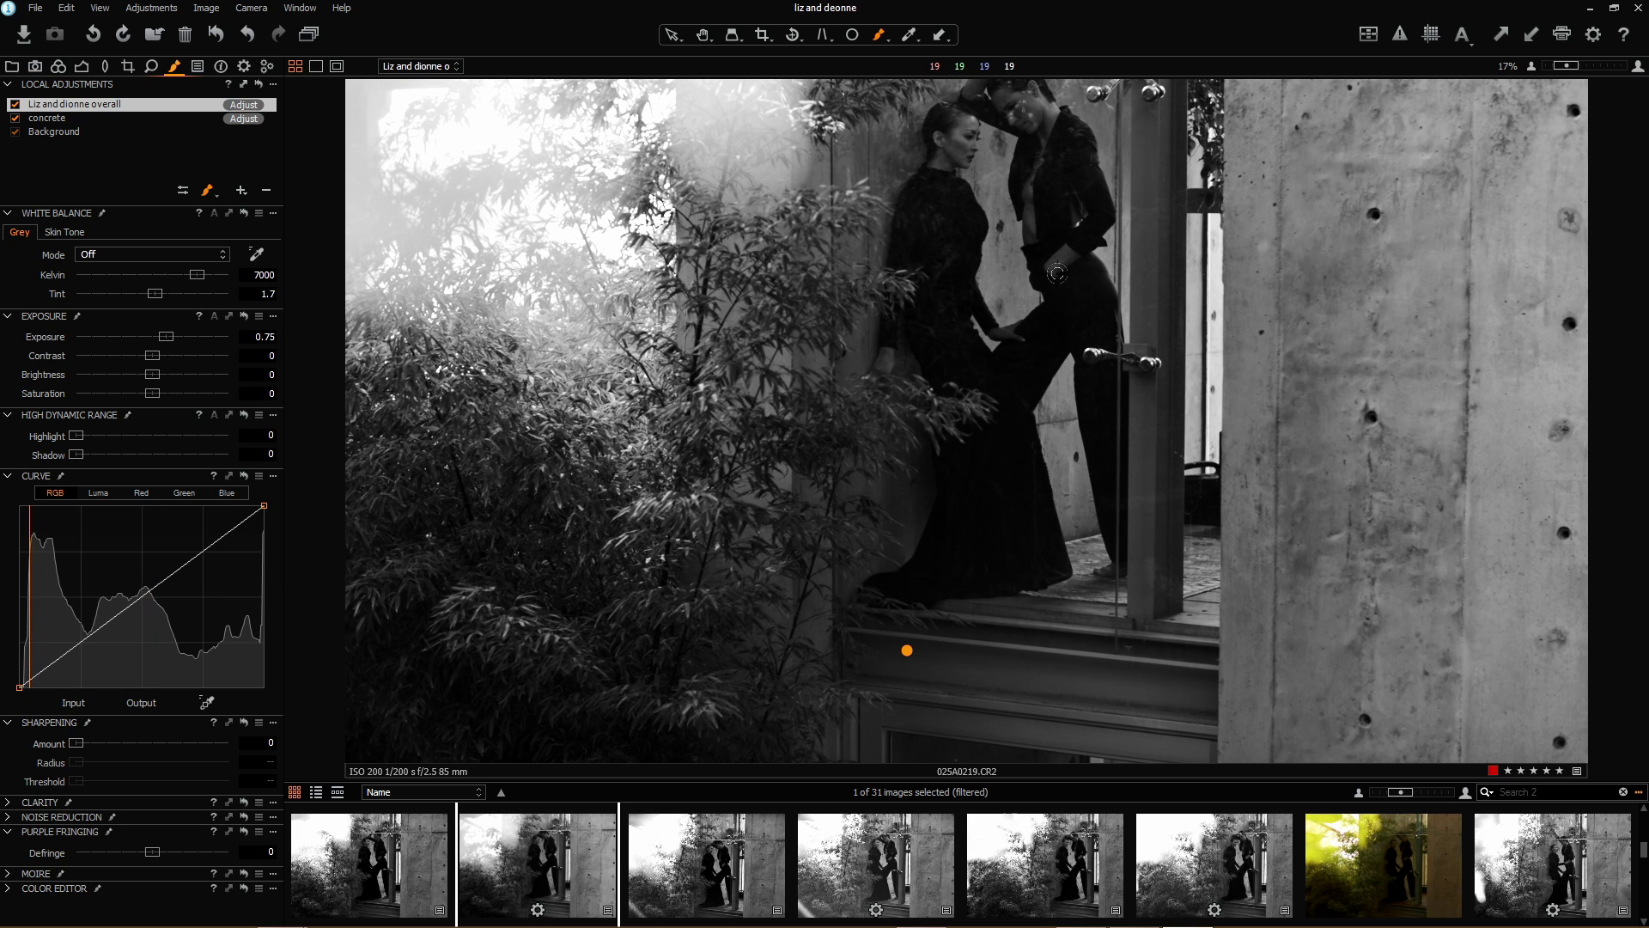
{"action": "mouse_move", "coordinate": [1098, 447]}
{"action": "left_mouse_down"}
{"action": "mouse_move", "coordinate": [1063, 306]}
{"action": "mouse_move", "coordinate": [1075, 416]}
{"action": "mouse_move", "coordinate": [1072, 322]}
{"action": "mouse_move", "coordinate": [1103, 424]}
{"action": "mouse_move", "coordinate": [1055, 268]}
{"action": "left_mouse_up"}
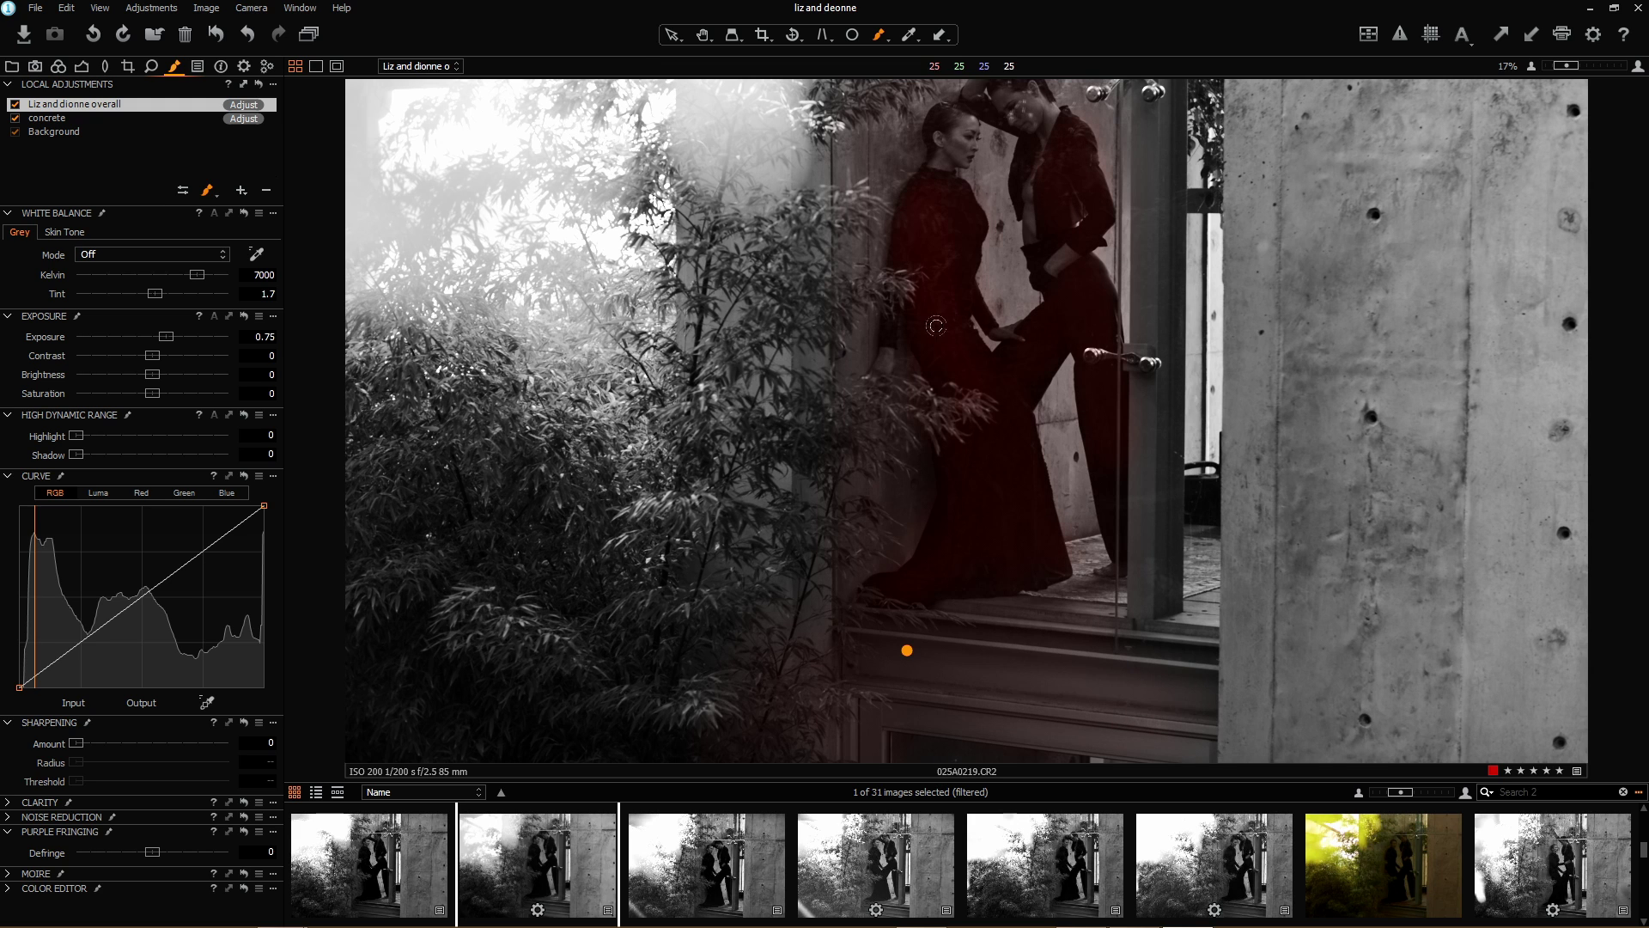
{"action": "key", "text": "m"}
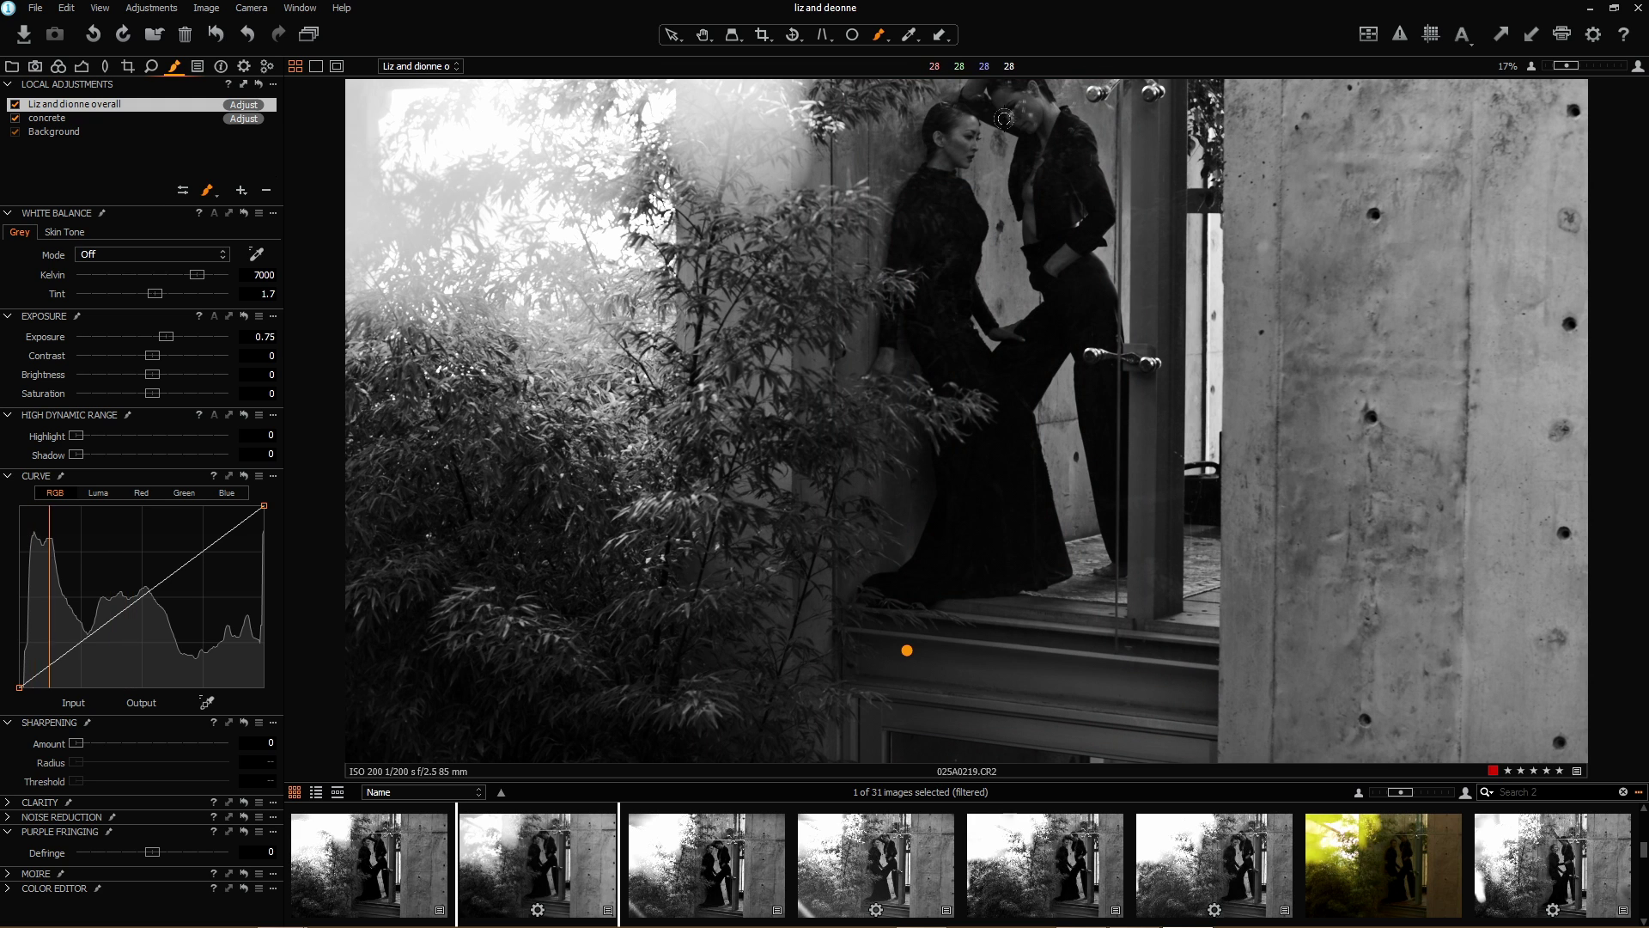
Paint the models' layer mask onto both faces with a readjusted brush and check its coverage
{"action": "scroll", "coordinate": [963, 63], "scroll_direction": "up", "scroll_amount": 2}
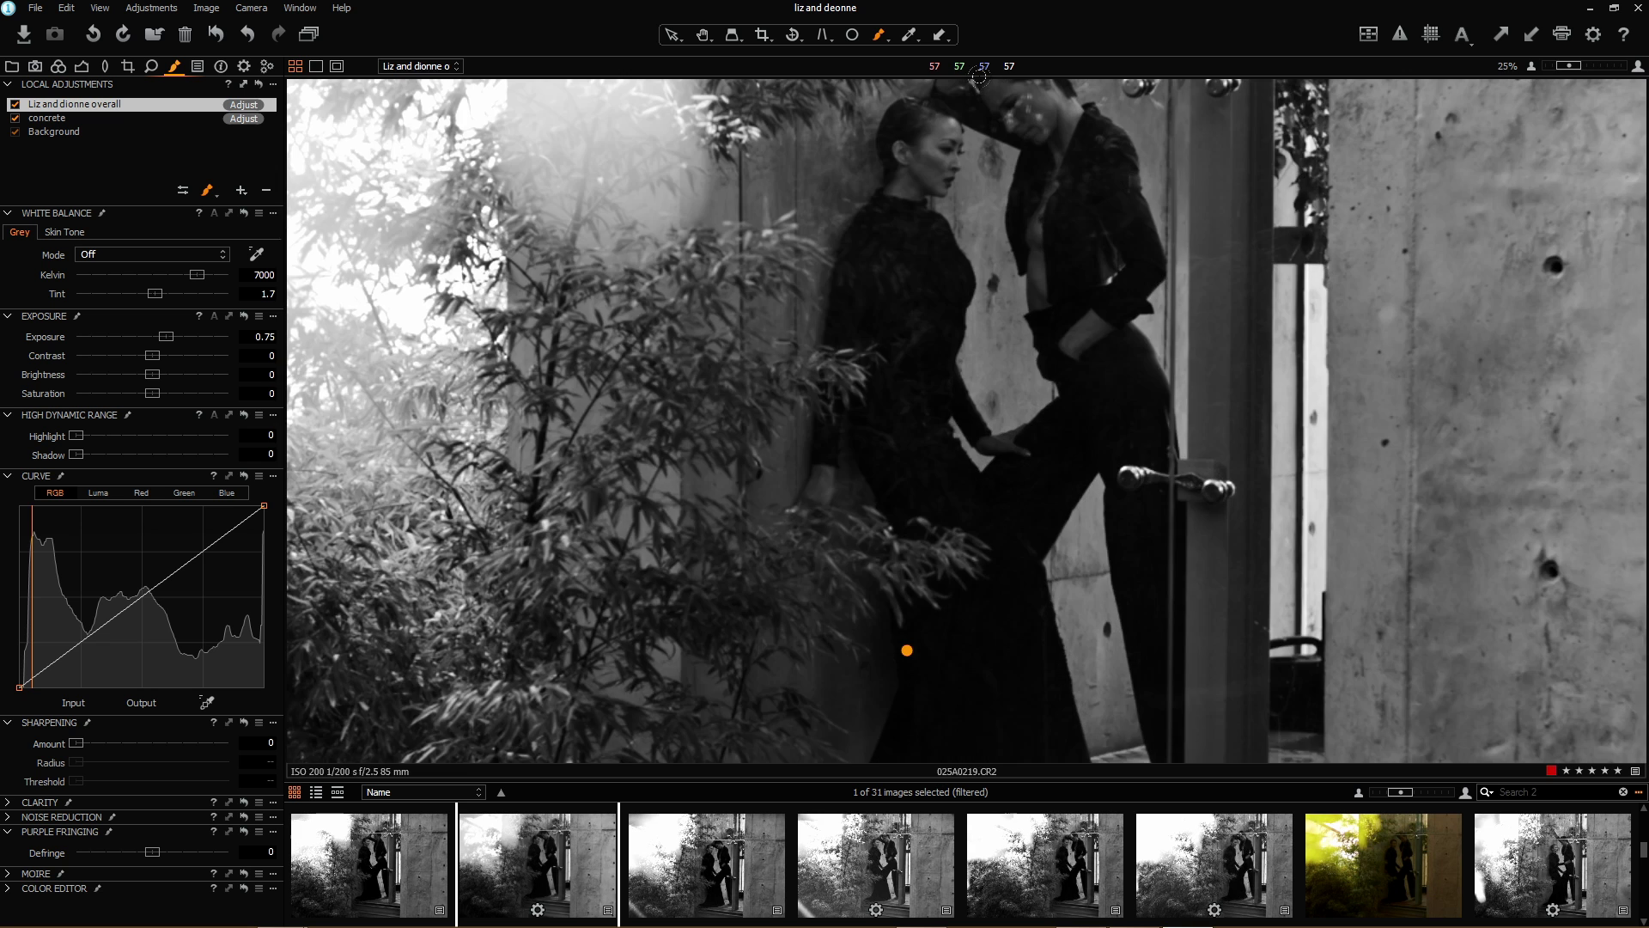
{"action": "scroll", "coordinate": [995, 88], "scroll_direction": "up", "scroll_amount": 3}
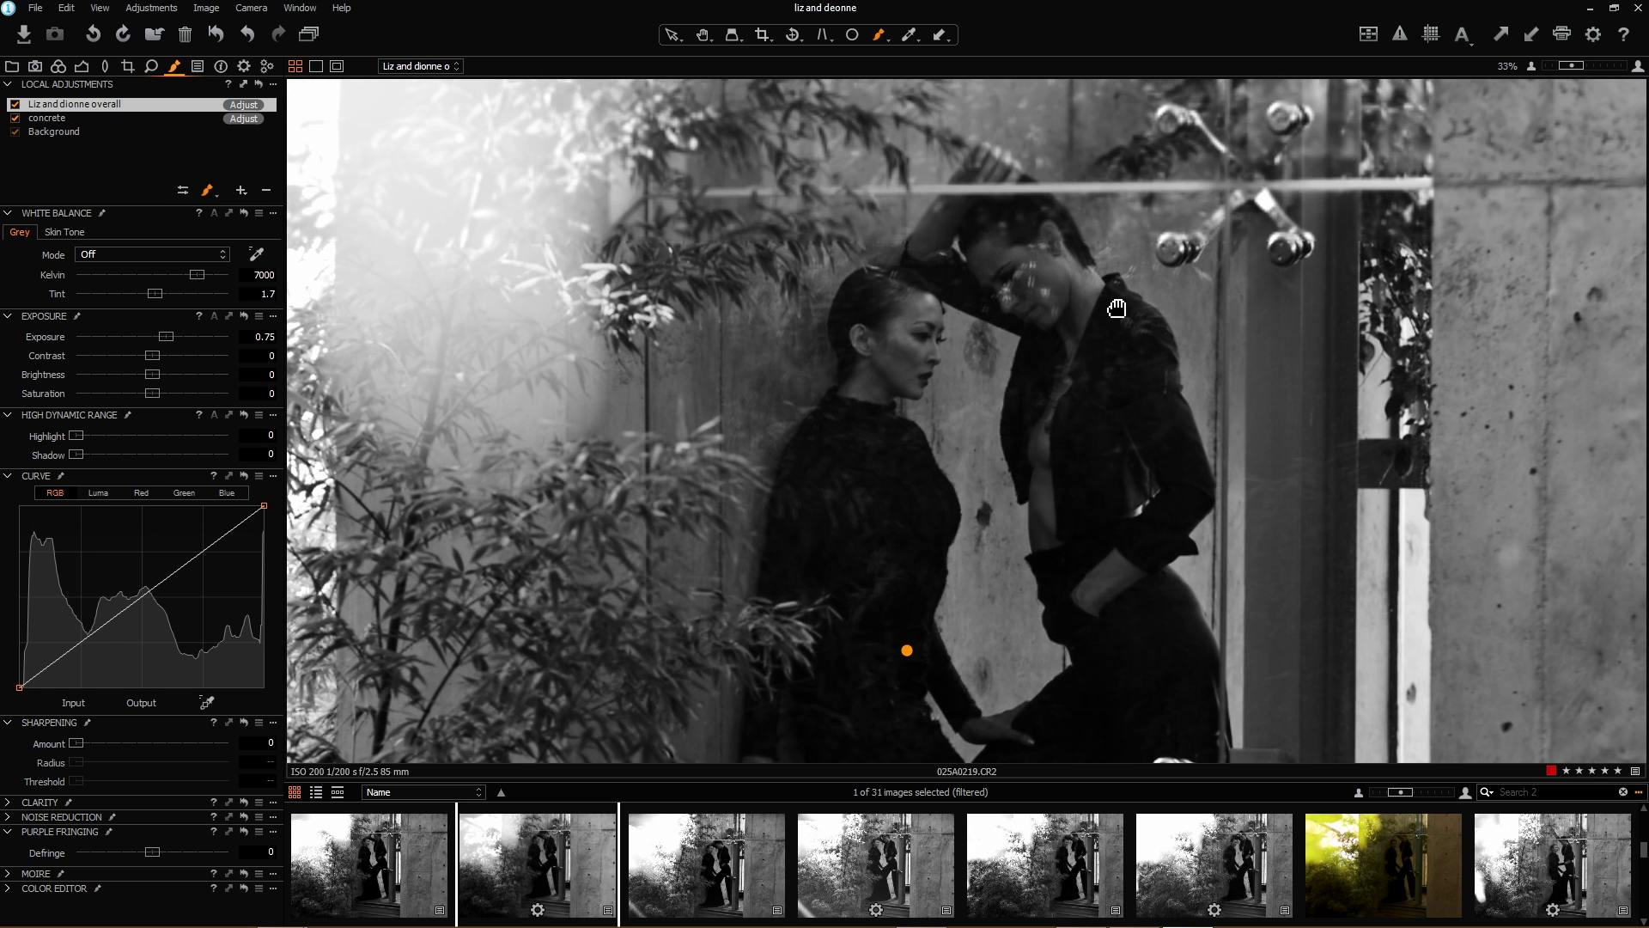
{"action": "scroll", "coordinate": [926, 305], "scroll_direction": "up", "scroll_amount": 2}
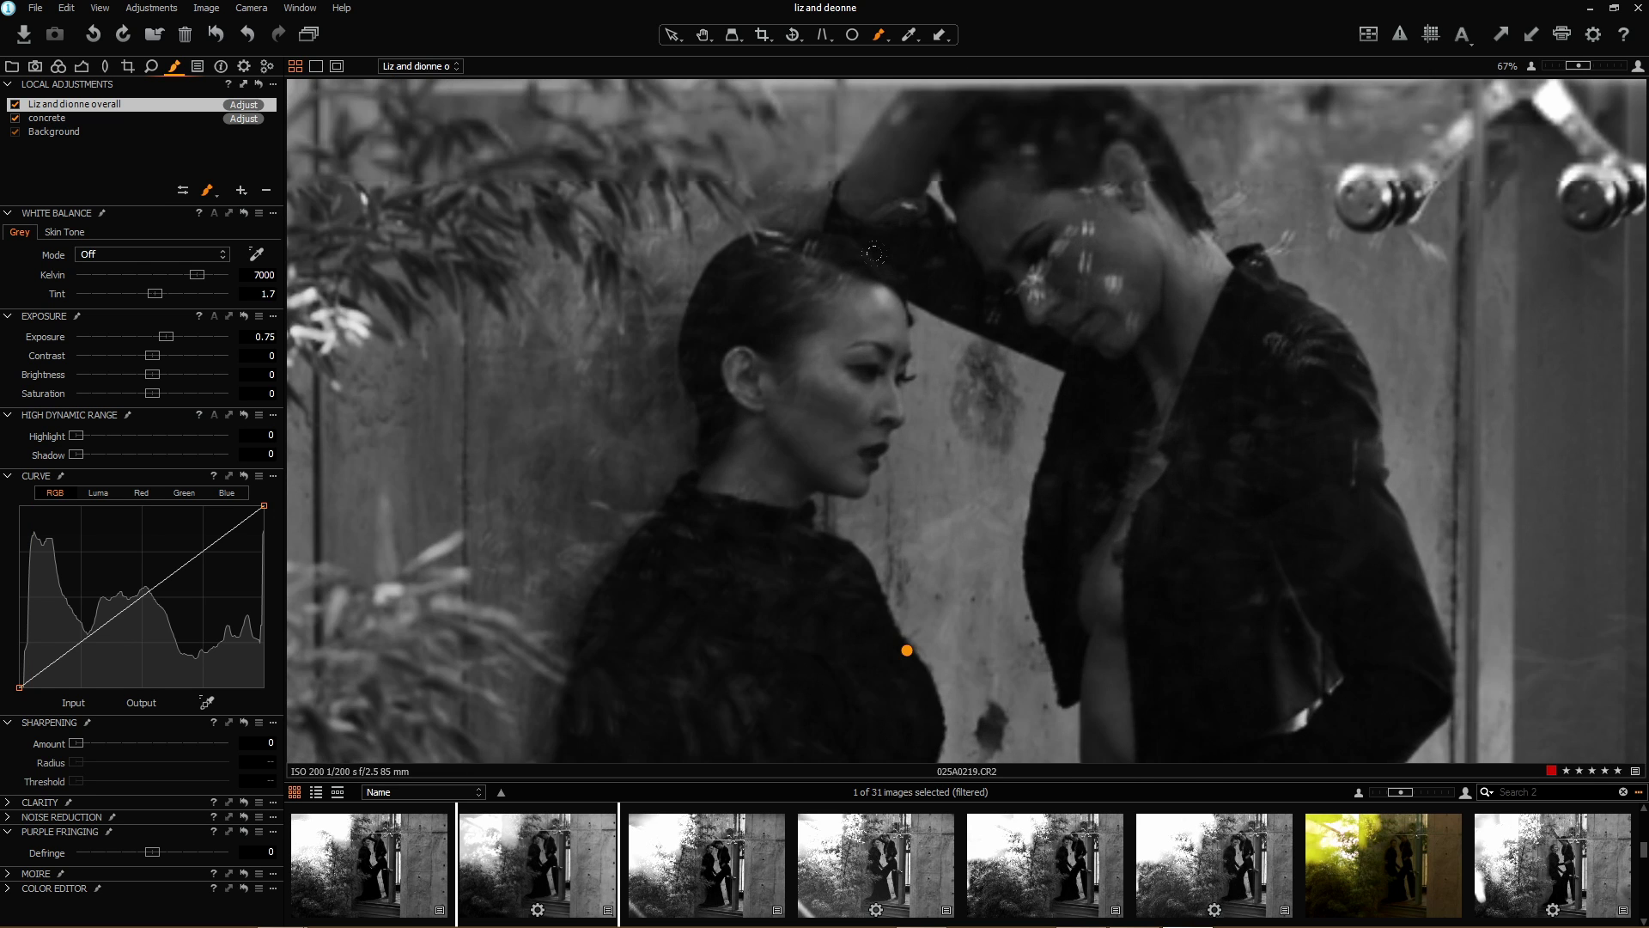
{"action": "scroll", "coordinate": [873, 253], "scroll_direction": "up", "scroll_amount": 1}
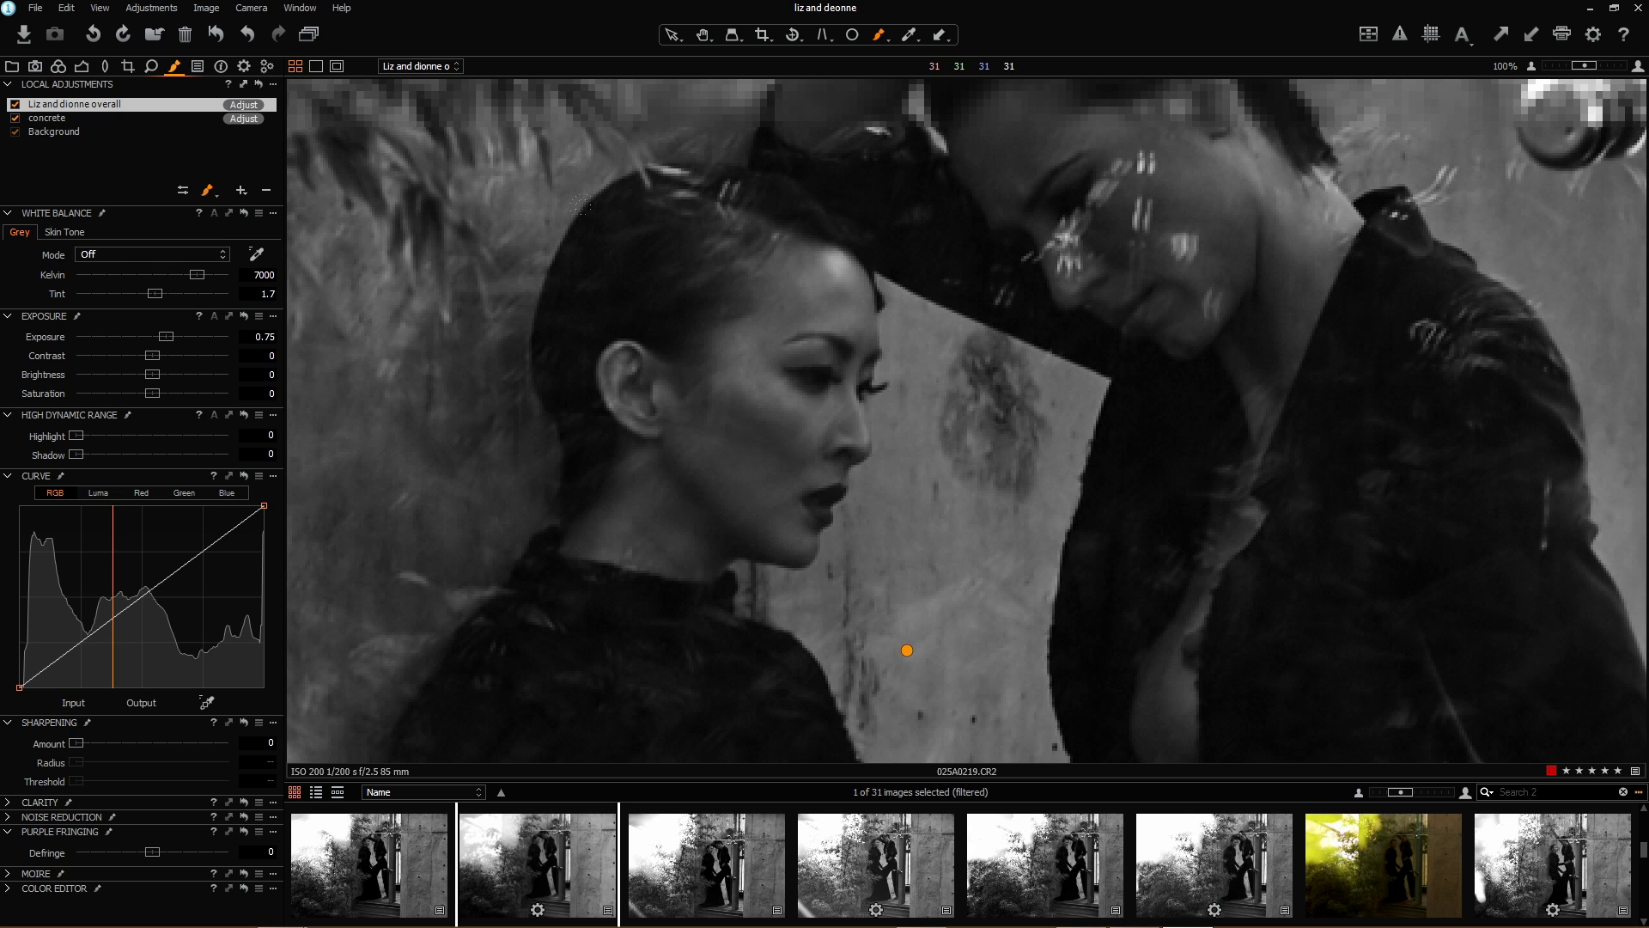
{"action": "right_click", "coordinate": [583, 206]}
{"action": "left_click_drag", "start_coordinate": [730, 361], "coordinate": [708, 361]}
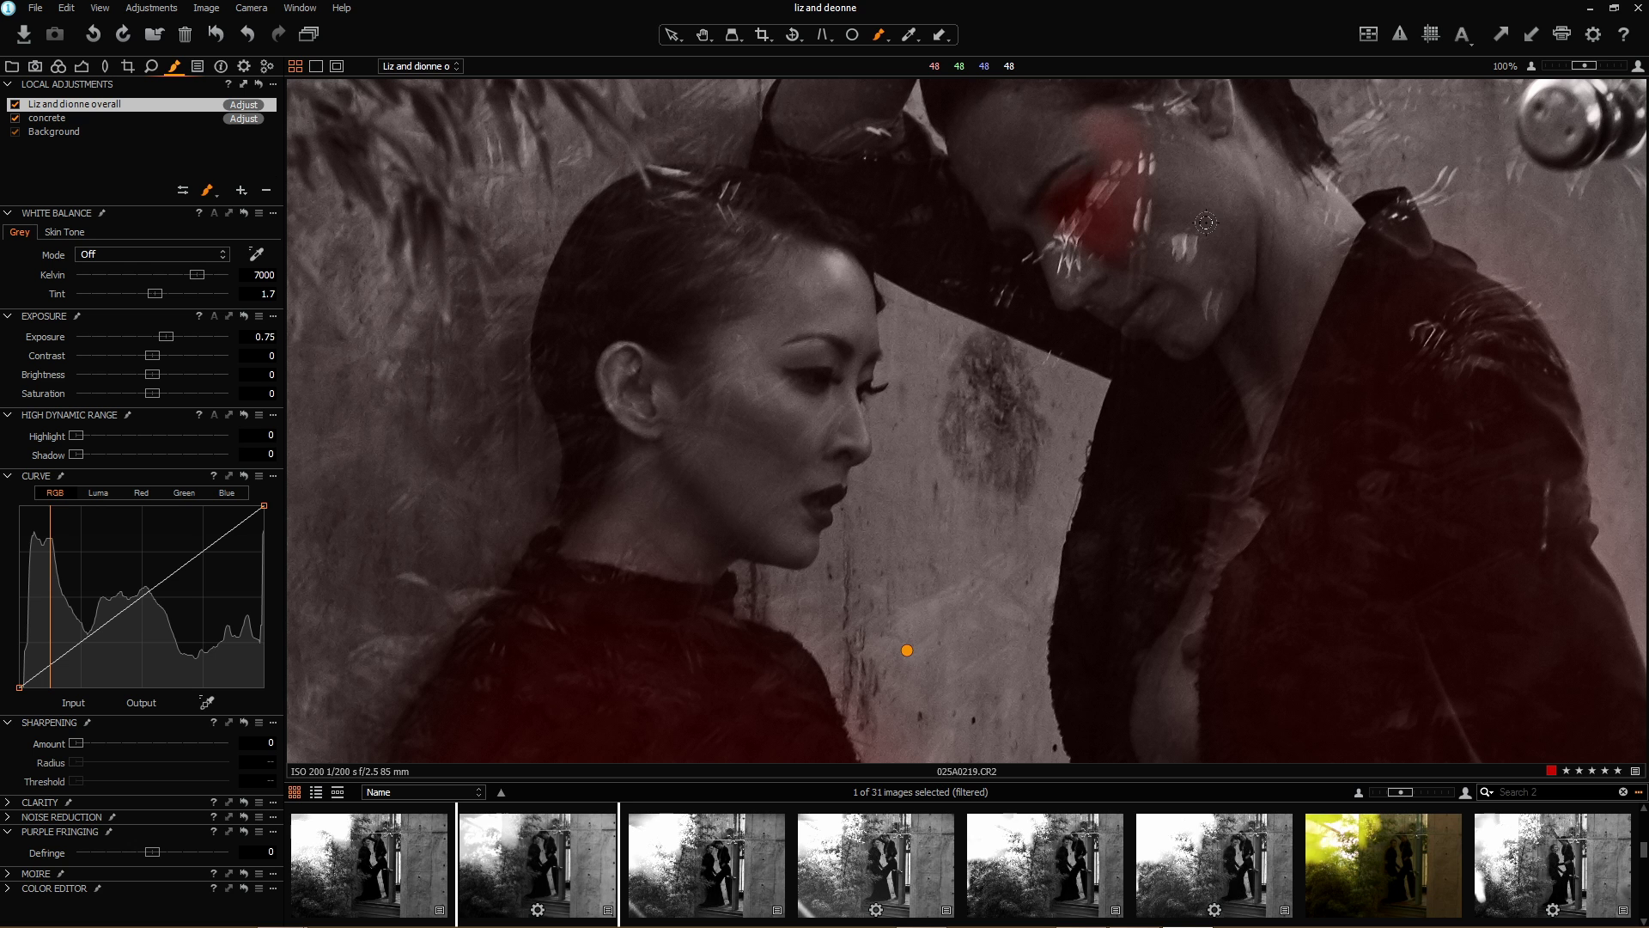
{"action": "left_click", "coordinate": [1074, 186]}
{"action": "key", "text": "m"}
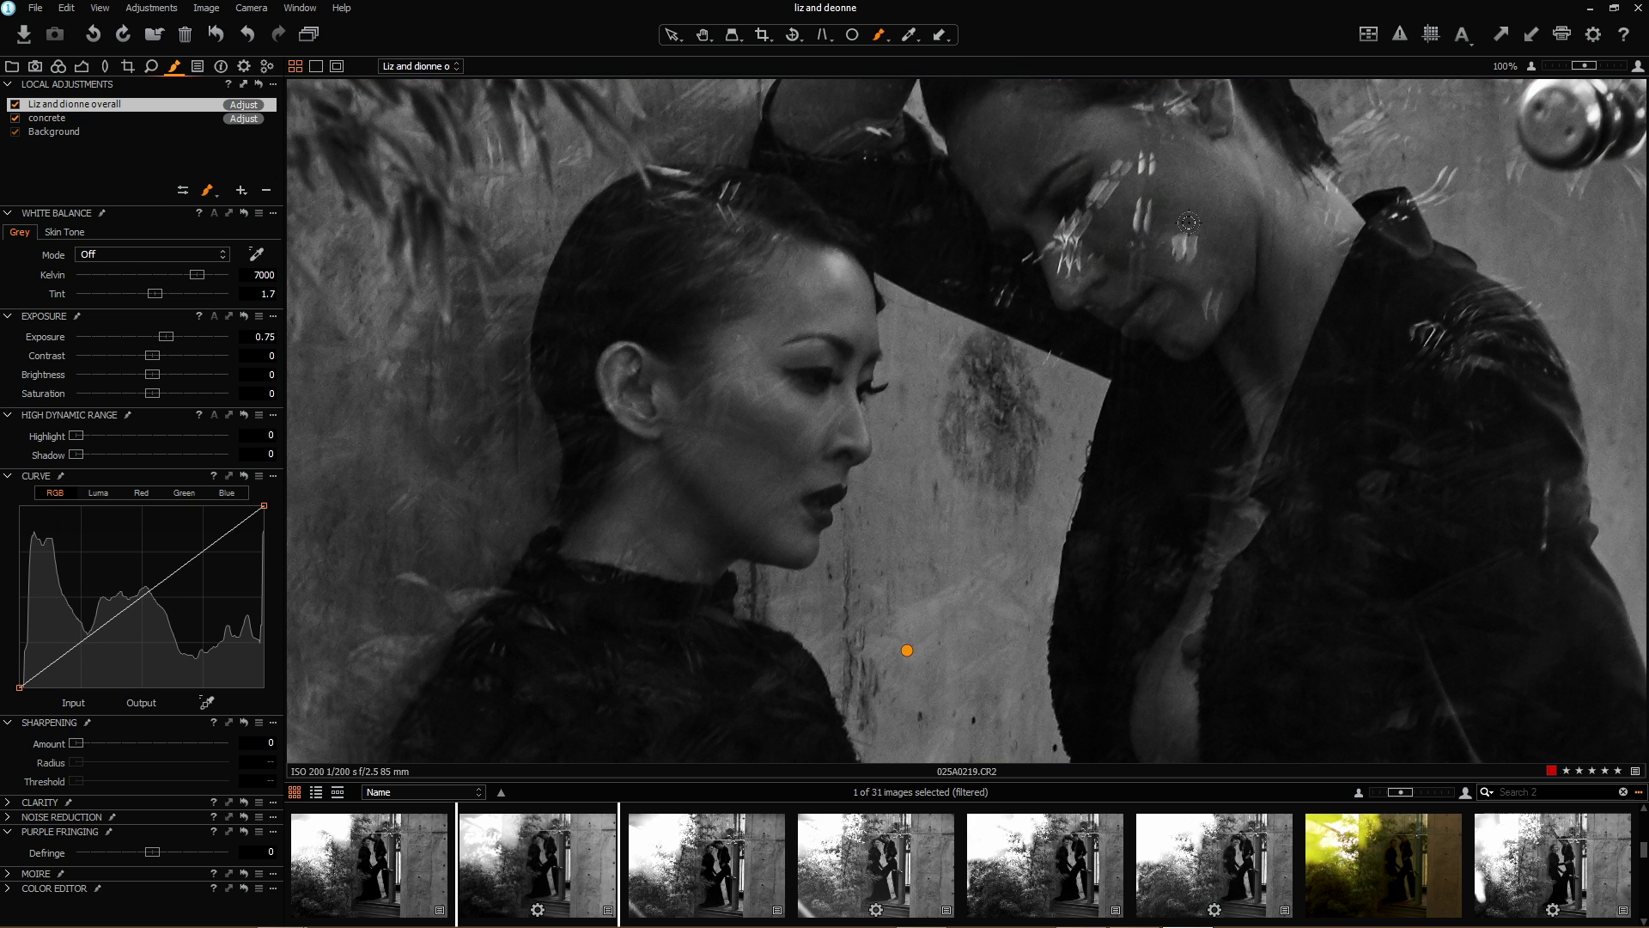
{"action": "key", "text": "m"}
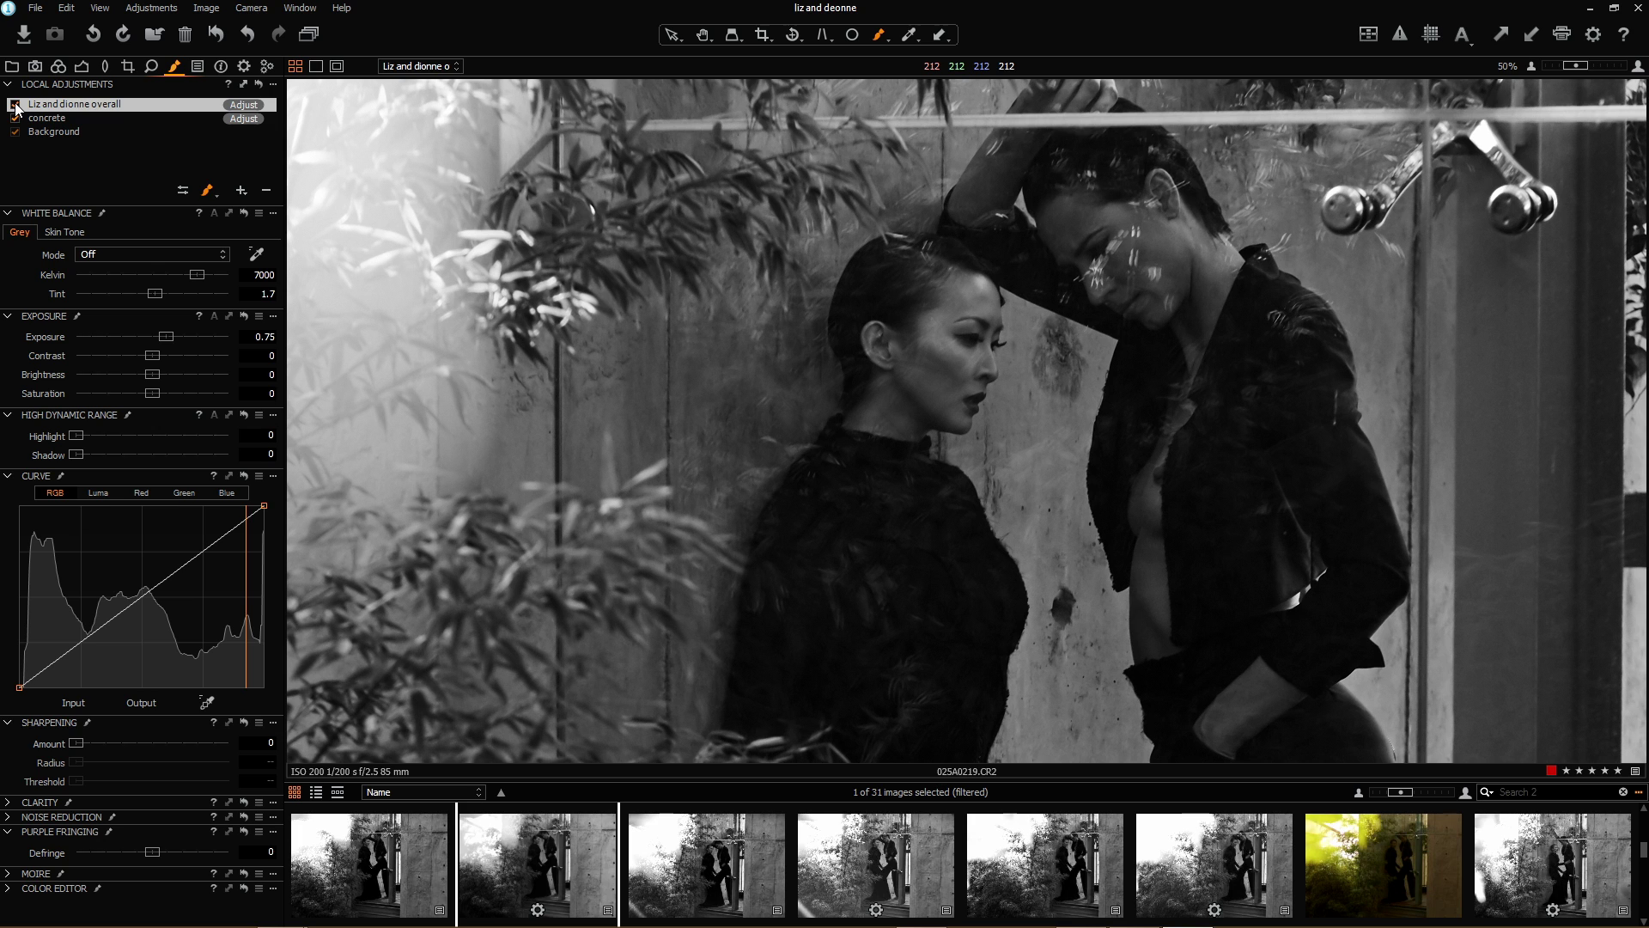
Compare the photo with the models' layer off and on and inspect the mask on the faces up close
{"action": "left_click", "coordinate": [16, 106]}
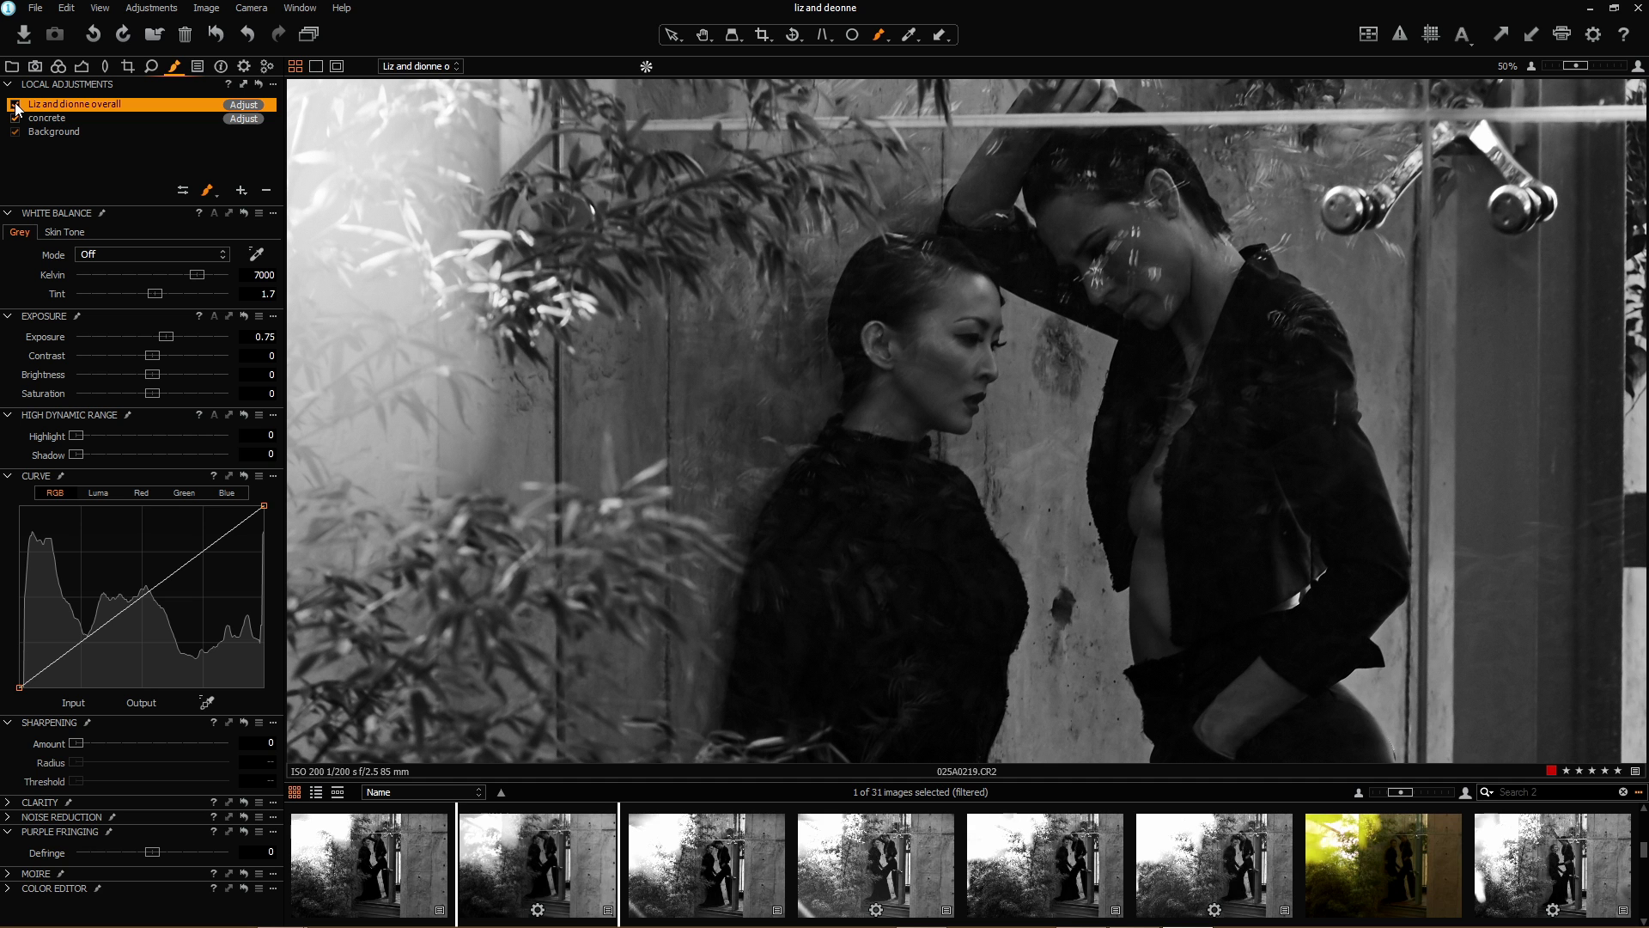
{"action": "left_click", "coordinate": [14, 104]}
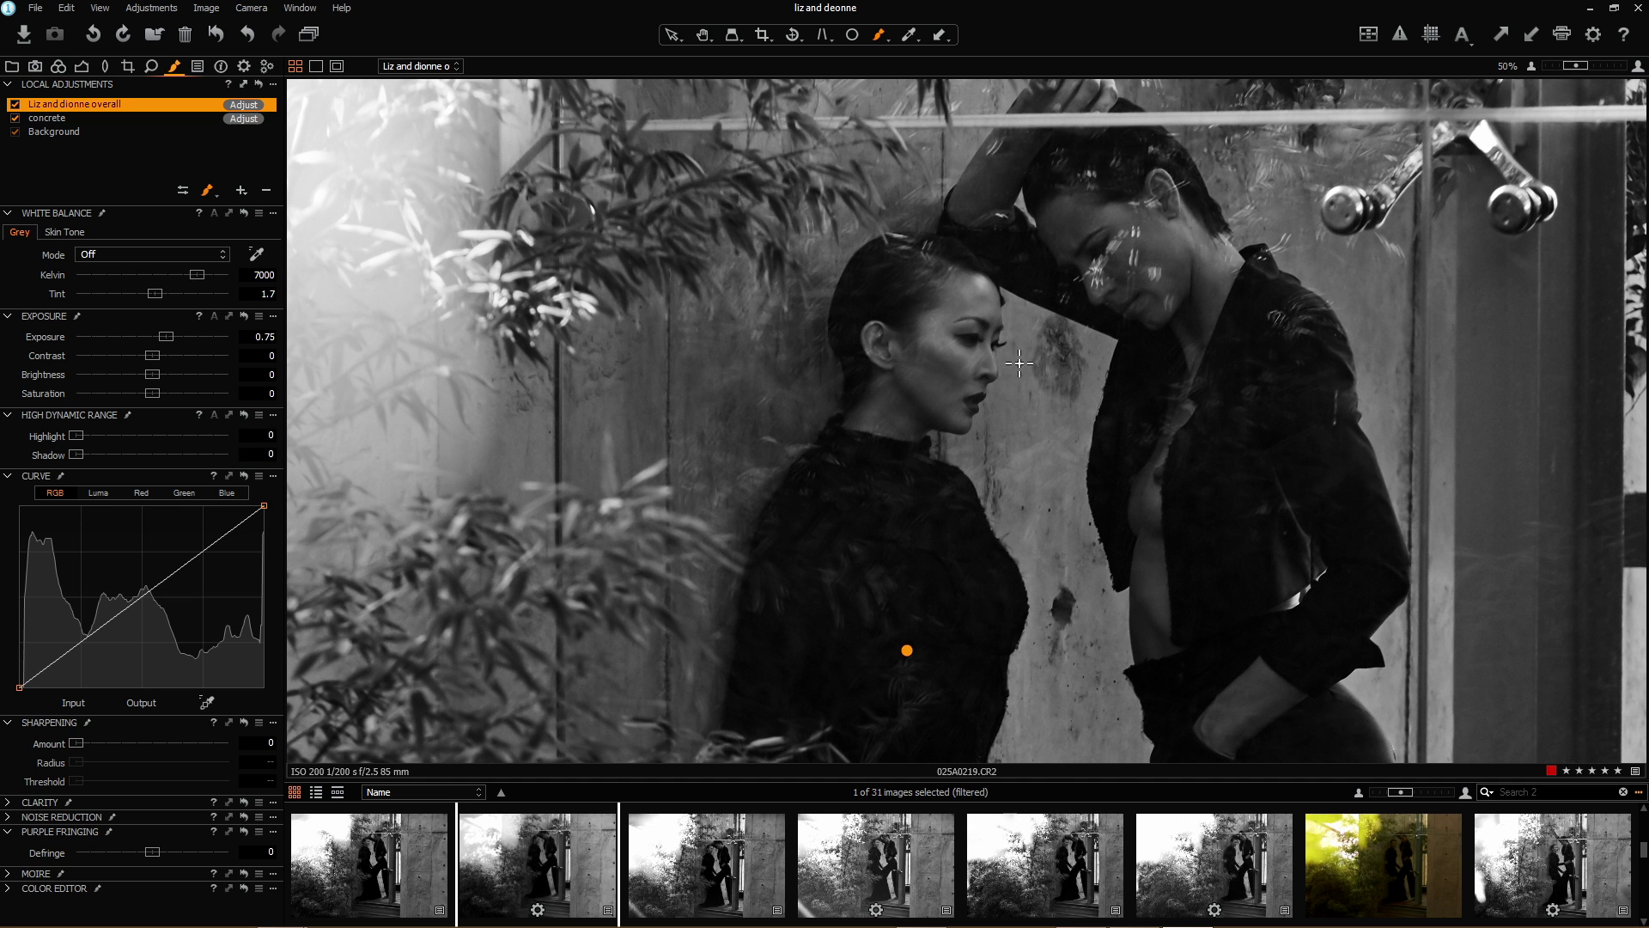
{"action": "scroll", "coordinate": [1168, 278], "scroll_direction": "up", "scroll_amount": 3}
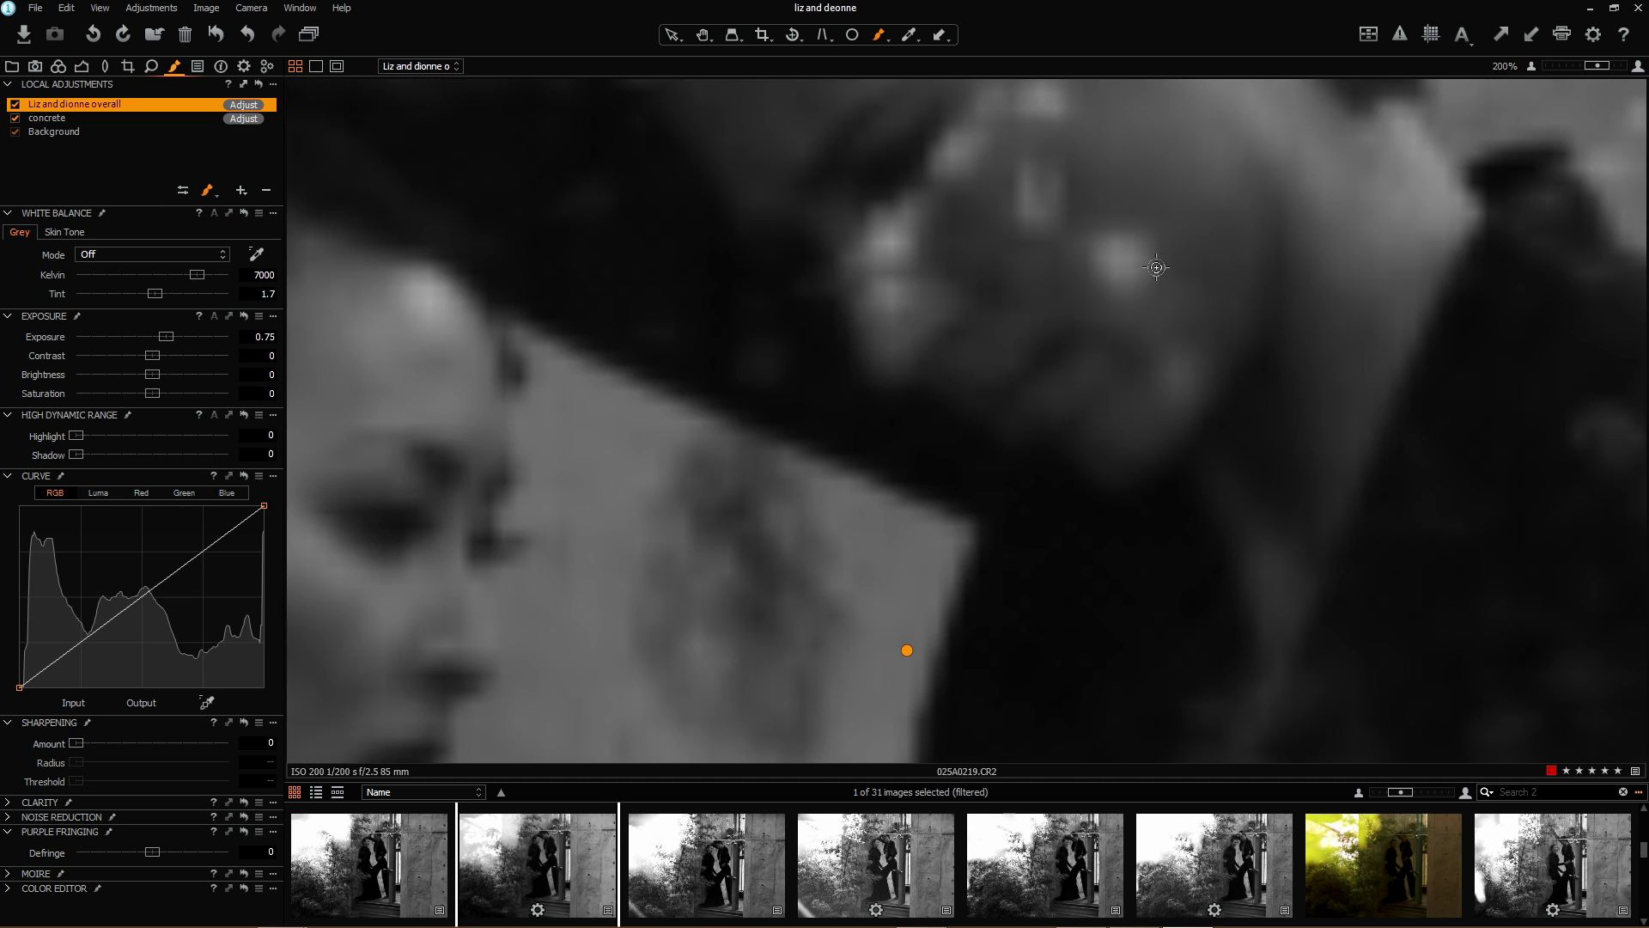
{"action": "key", "text": "m"}
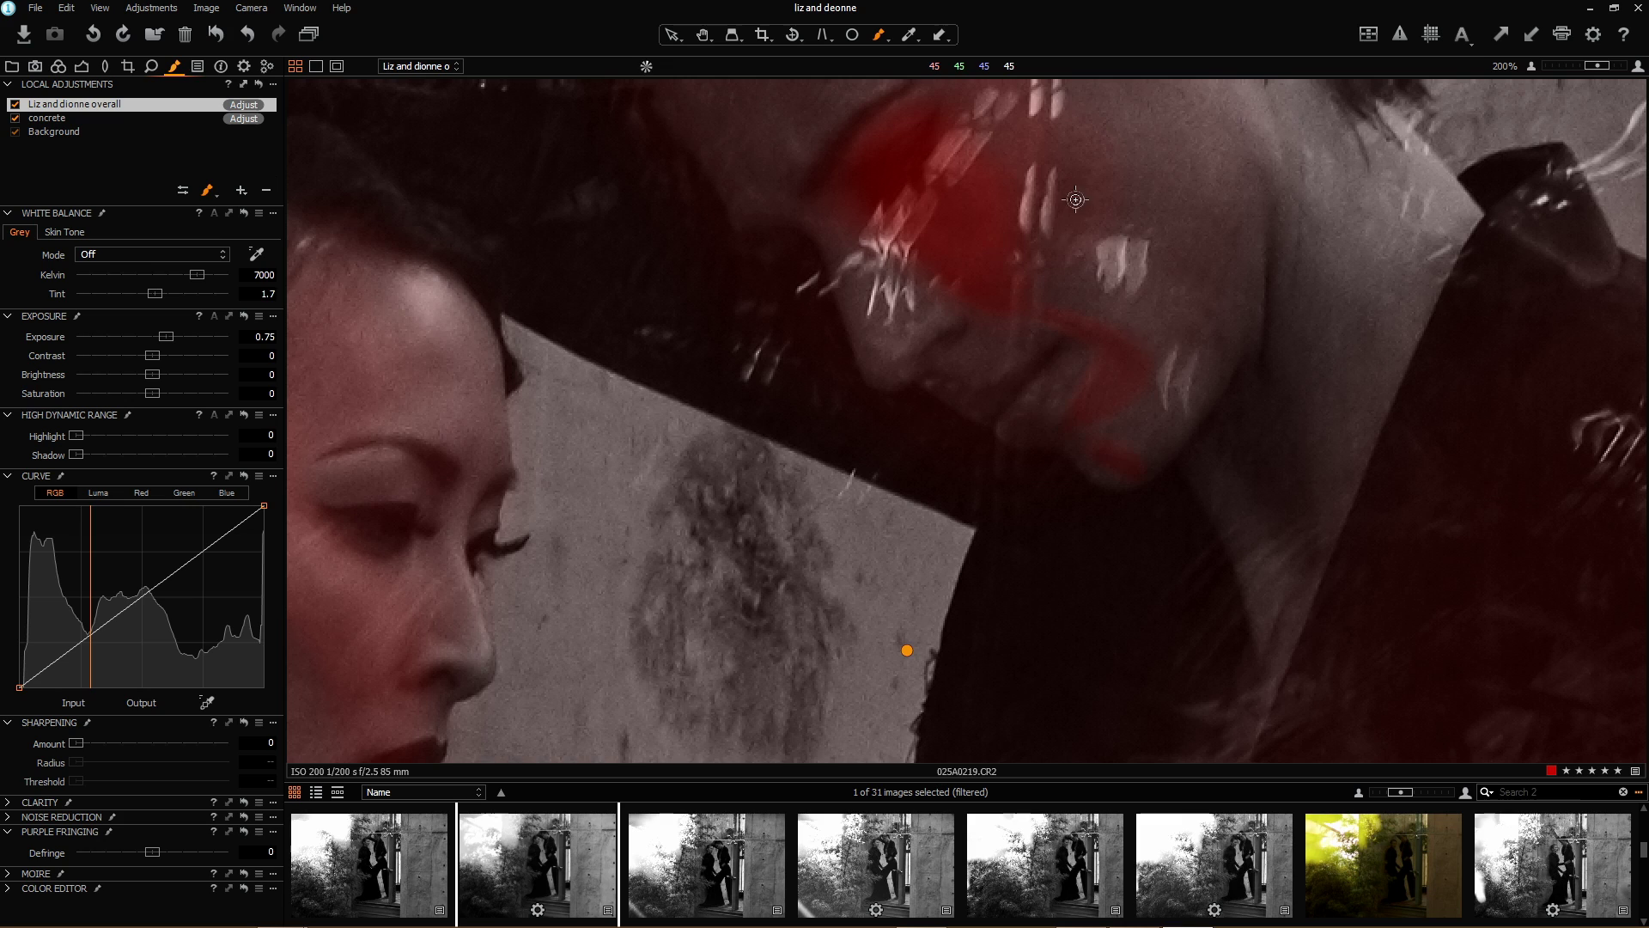
{"action": "key", "text": "m"}
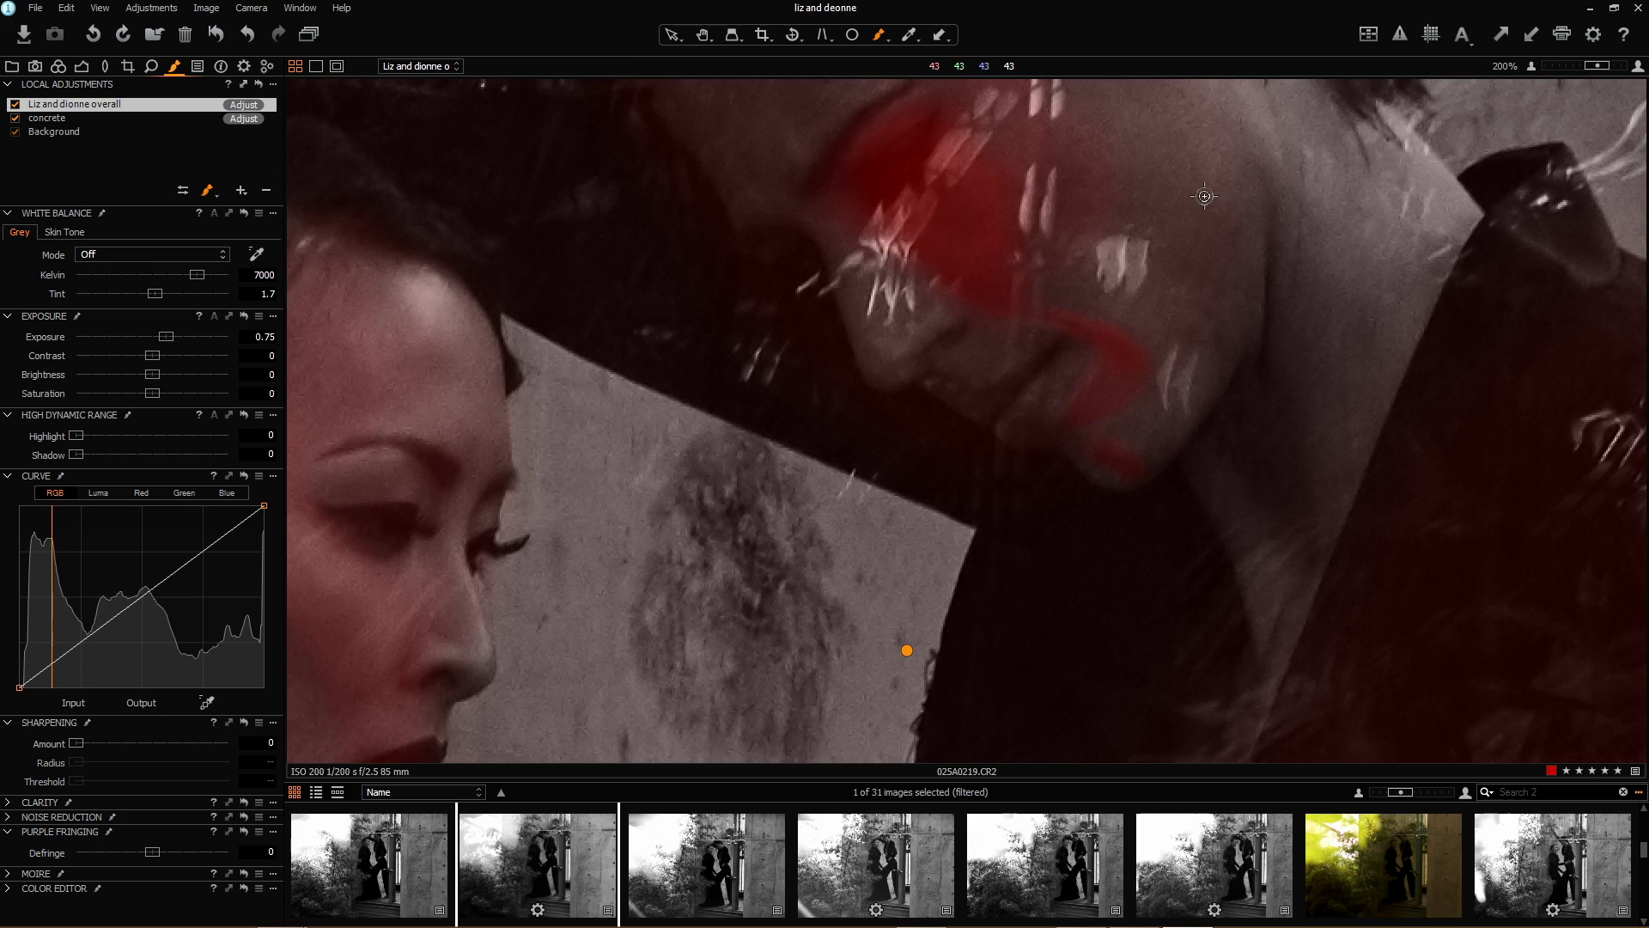
{"action": "key", "text": "ctrl+0"}
{"action": "key", "text": "ctrl+minus"}
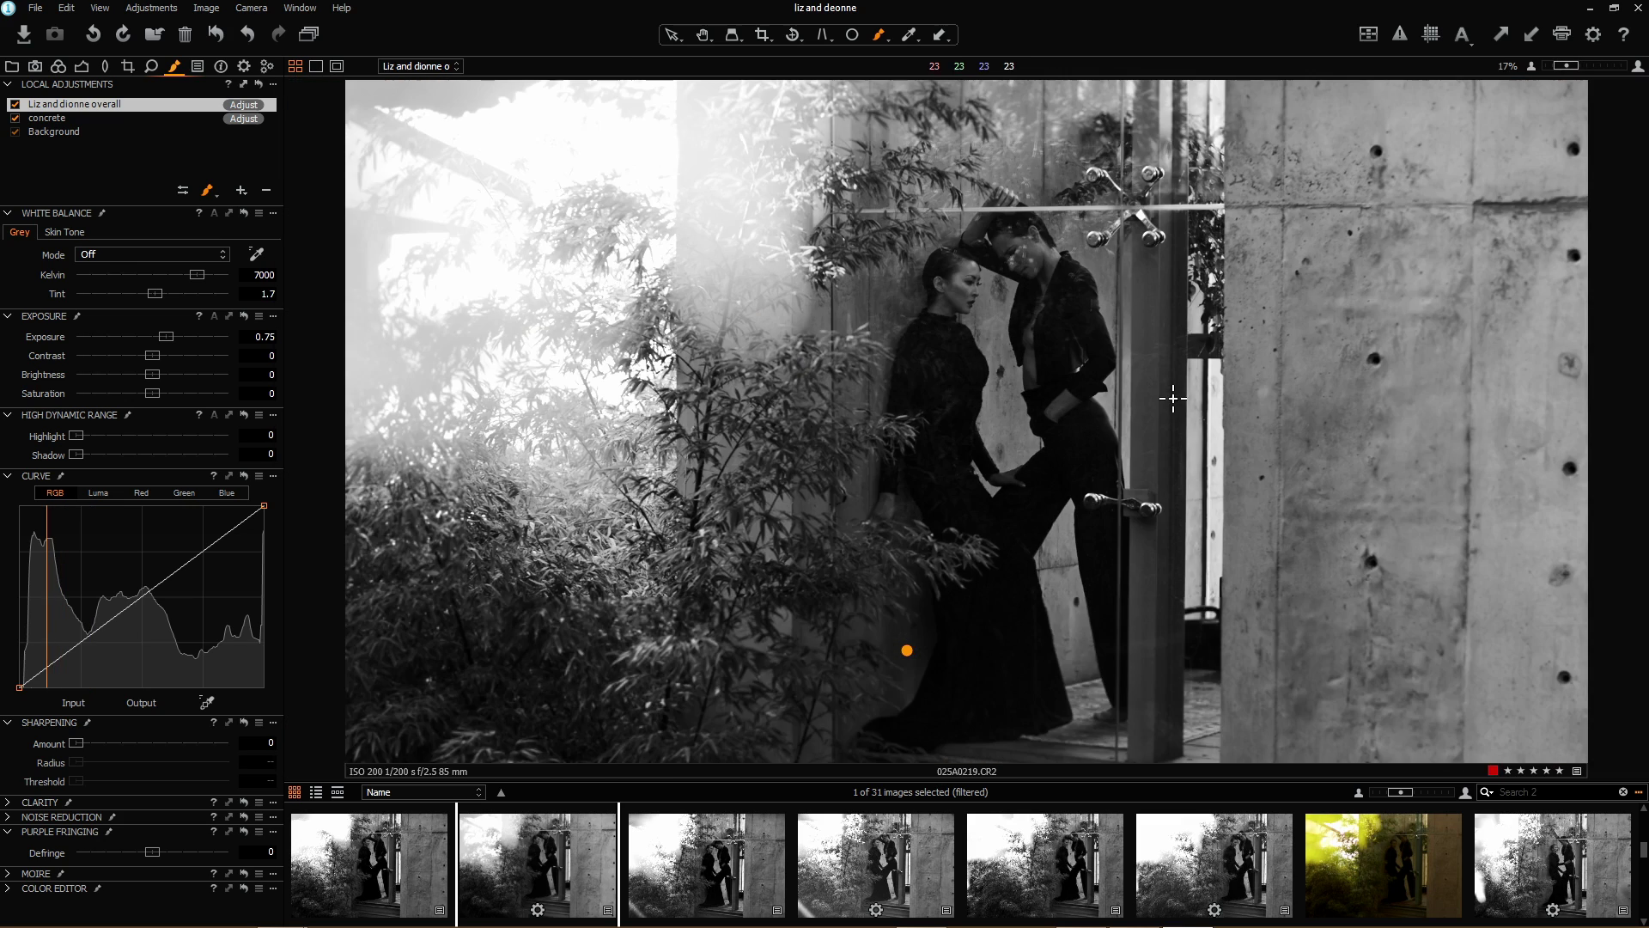
{"action": "key", "text": "ctrl+minus"}
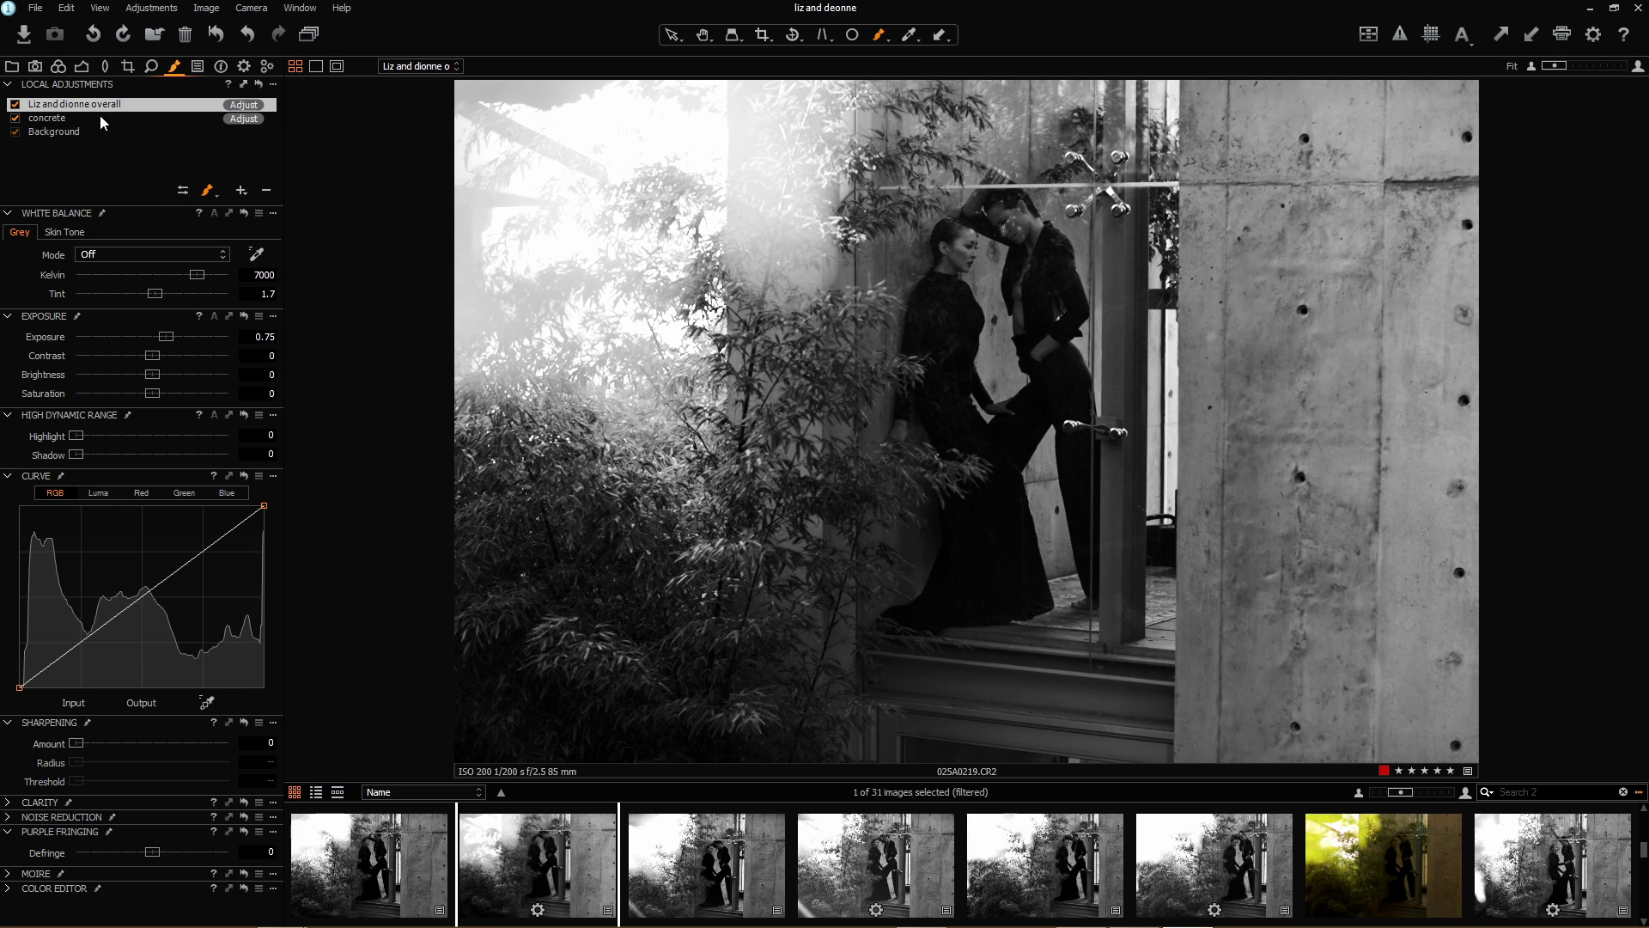
Set the whole photo's contrast to 35 and its exposure to 0.2
{"action": "left_click", "coordinate": [80, 66]}
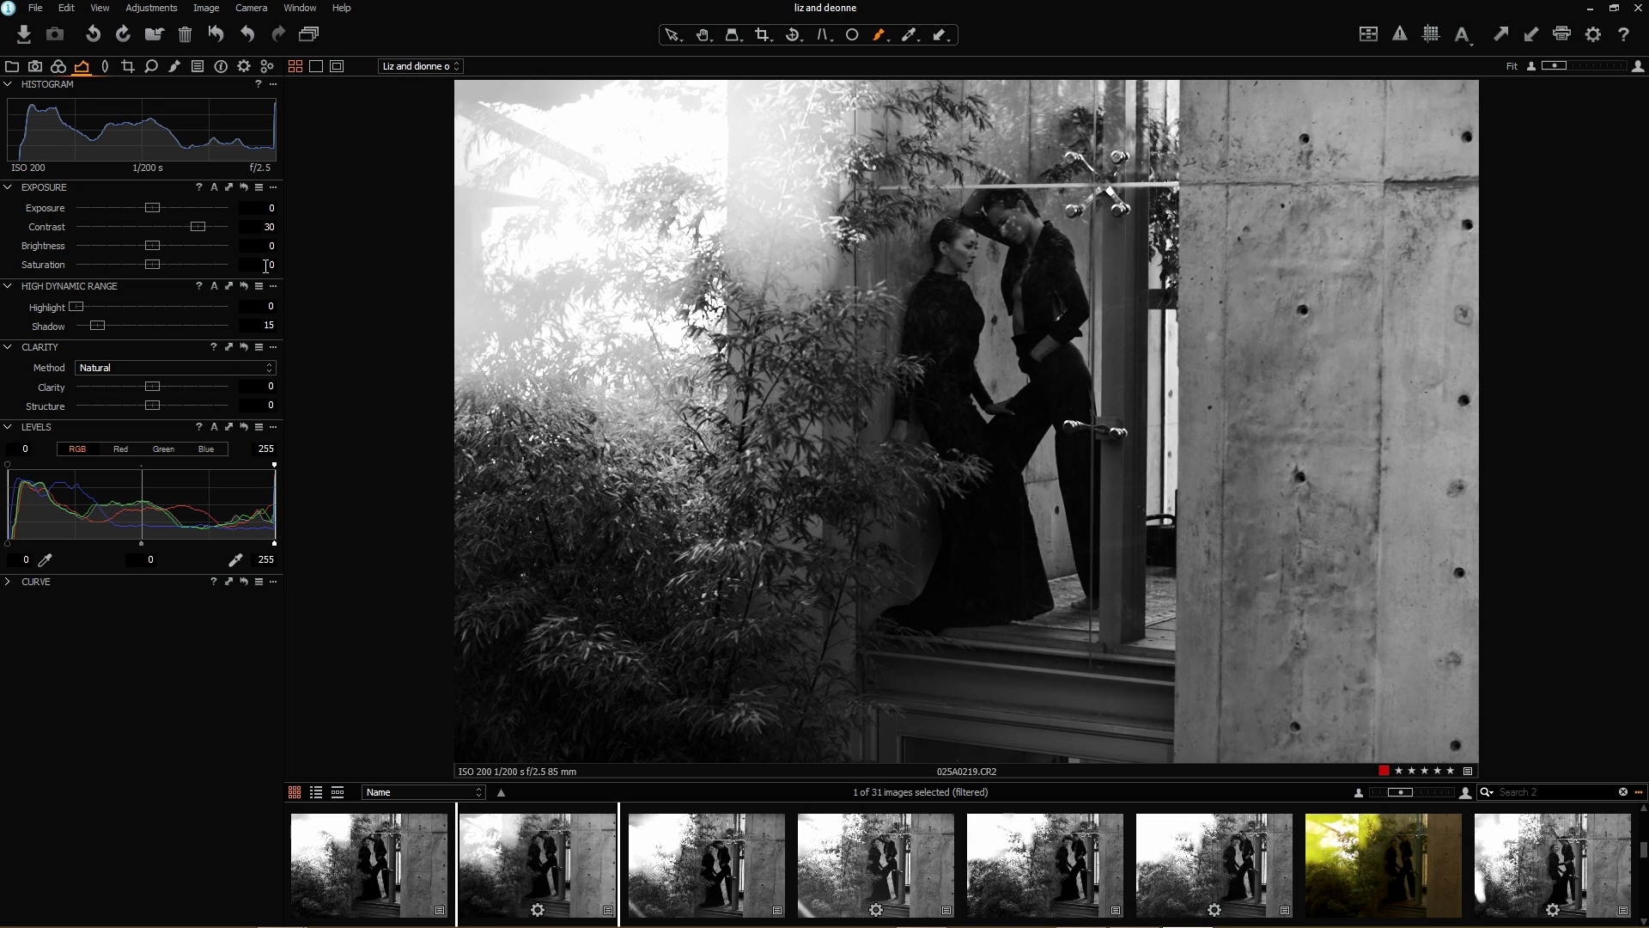
{"action": "left_click_drag", "start_coordinate": [199, 227], "coordinate": [207, 227]}
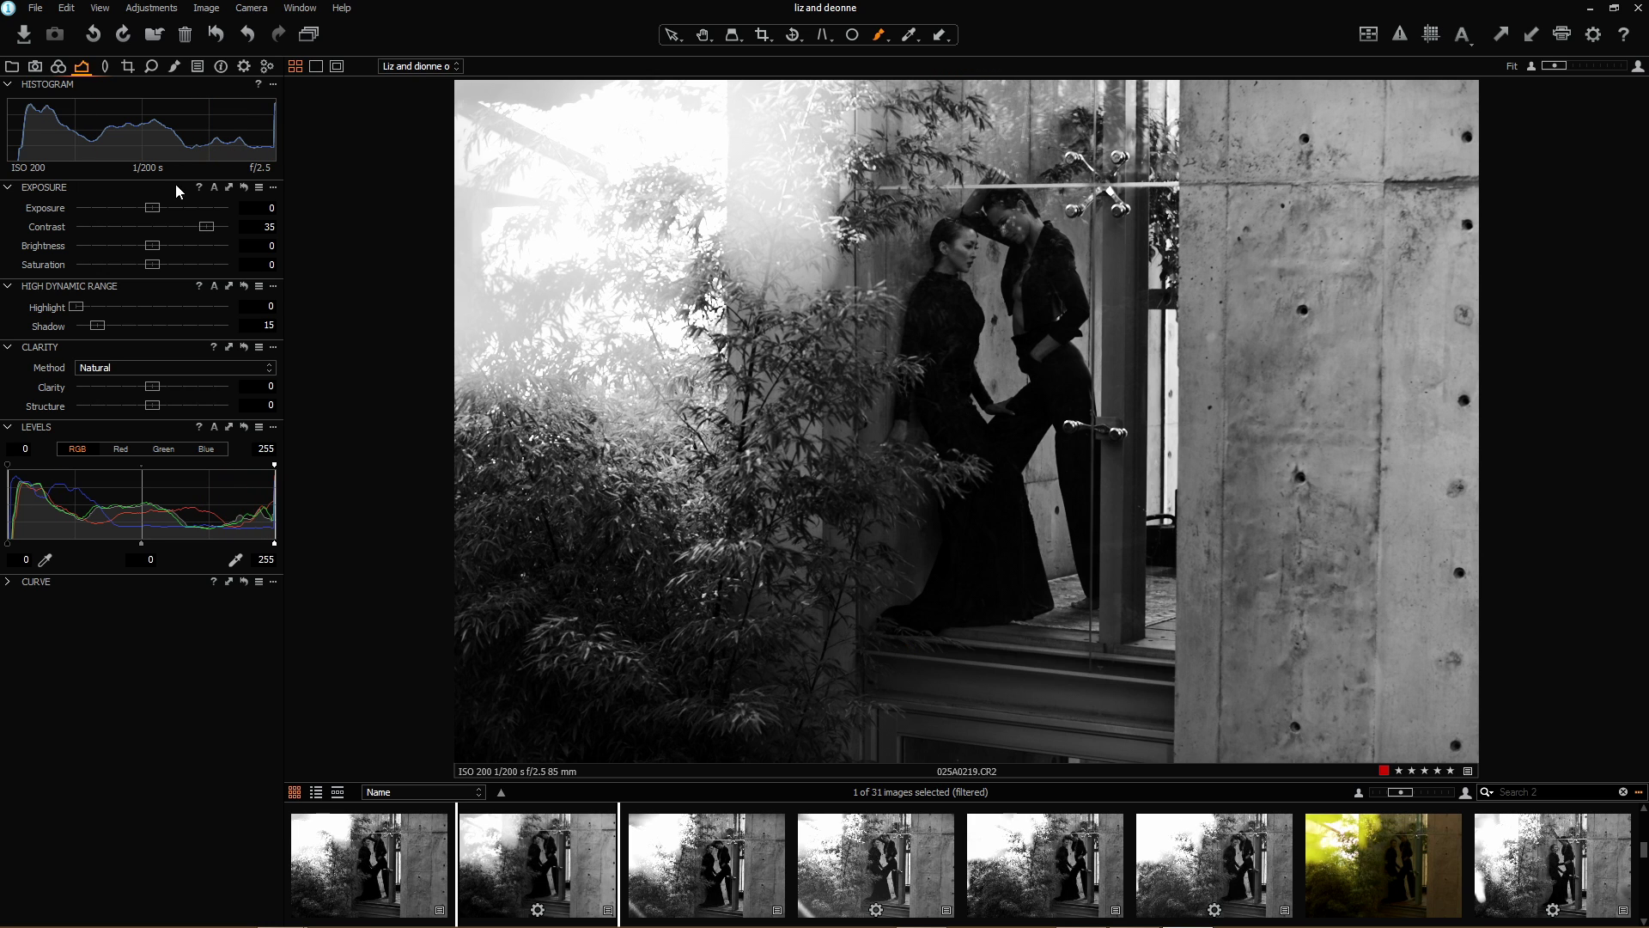
{"action": "scroll", "coordinate": [158, 211], "scroll_direction": "up", "scroll_amount": 3}
{"action": "left_click_drag", "start_coordinate": [158, 213], "coordinate": [159, 216]}
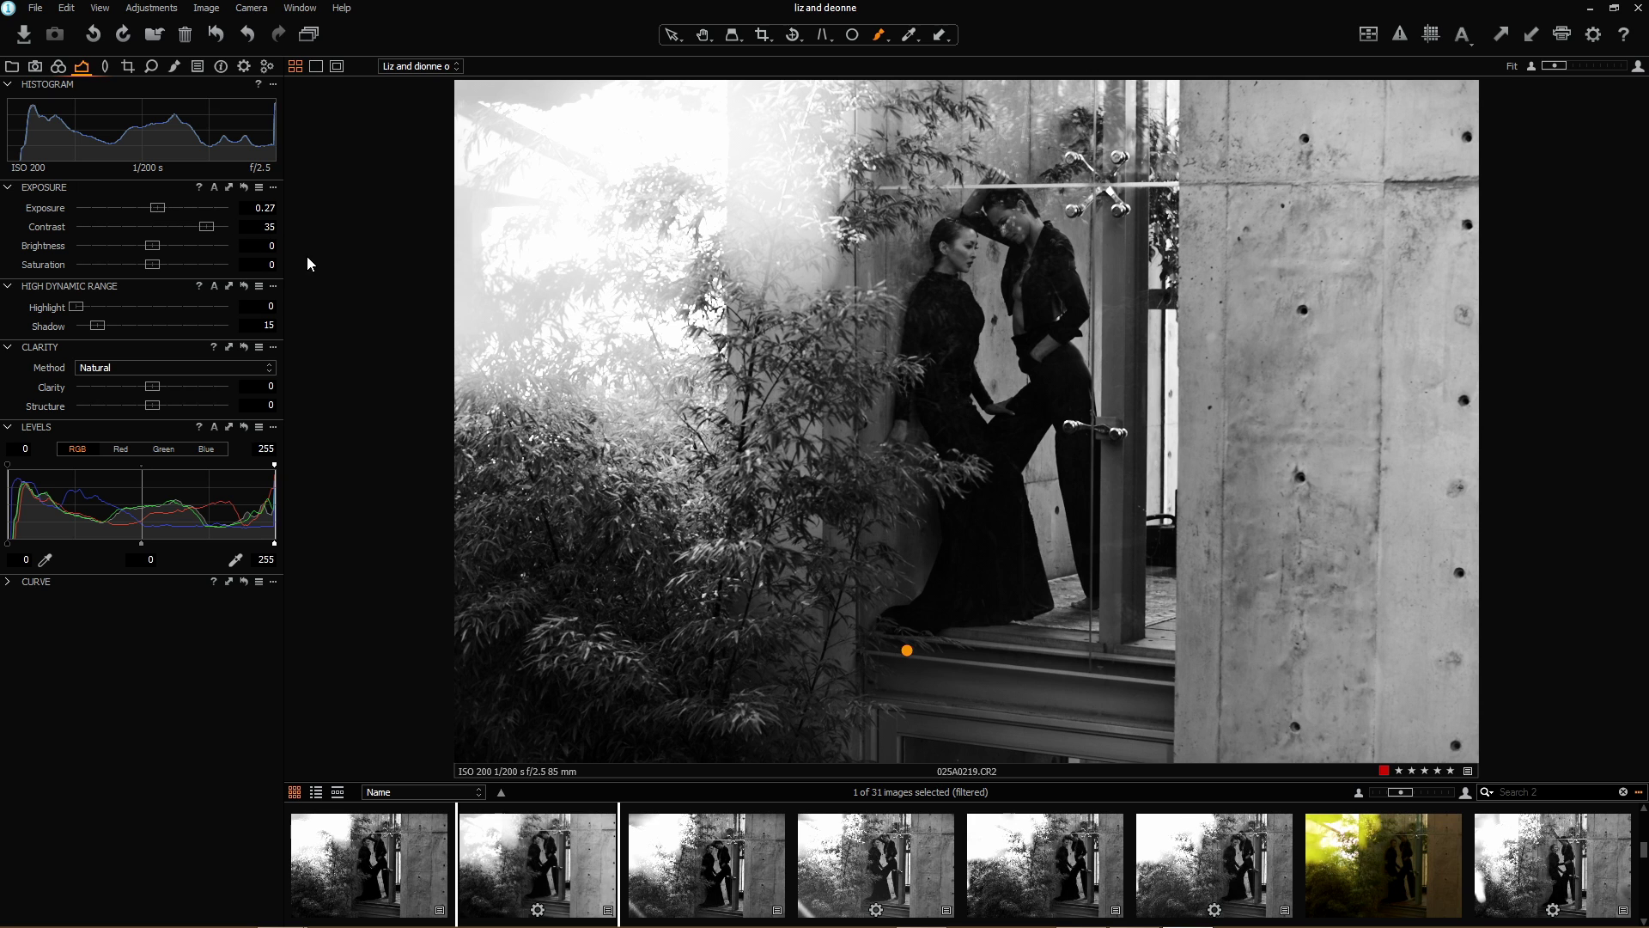
{"action": "left_click", "coordinate": [265, 208]}
{"action": "key", "text": "BackSpace"}
{"action": "key", "text": "Return"}
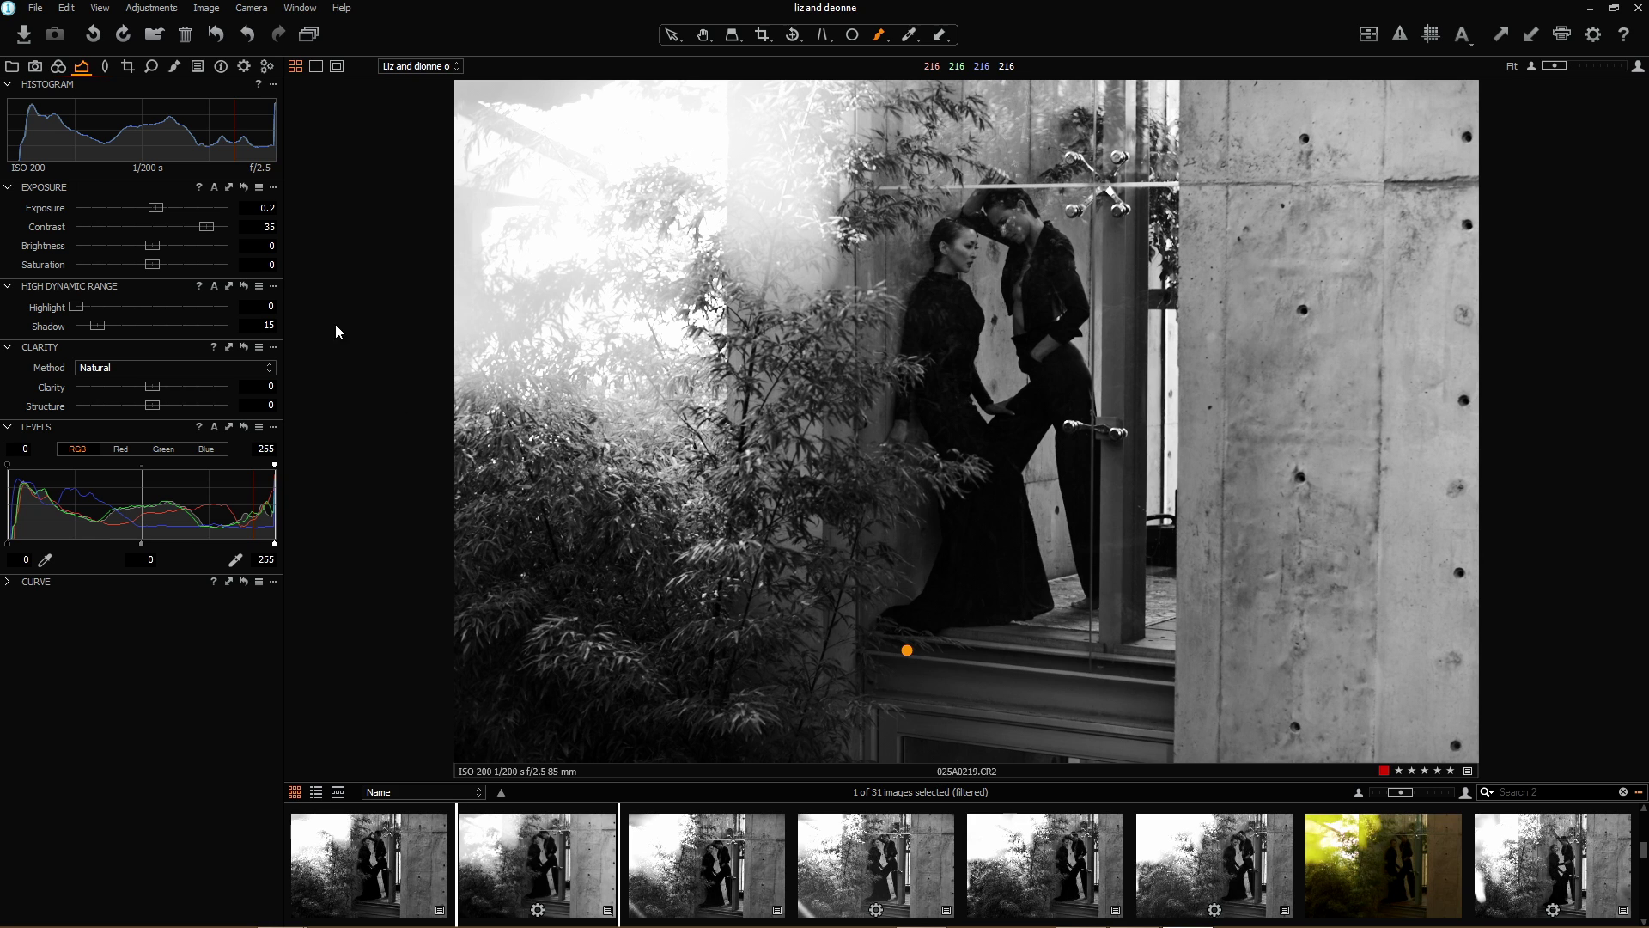
Set the whole photo's shadow recovery to 25 and return to the local adjustment layers
{"action": "left_click_drag", "start_coordinate": [97, 325], "coordinate": [117, 332]}
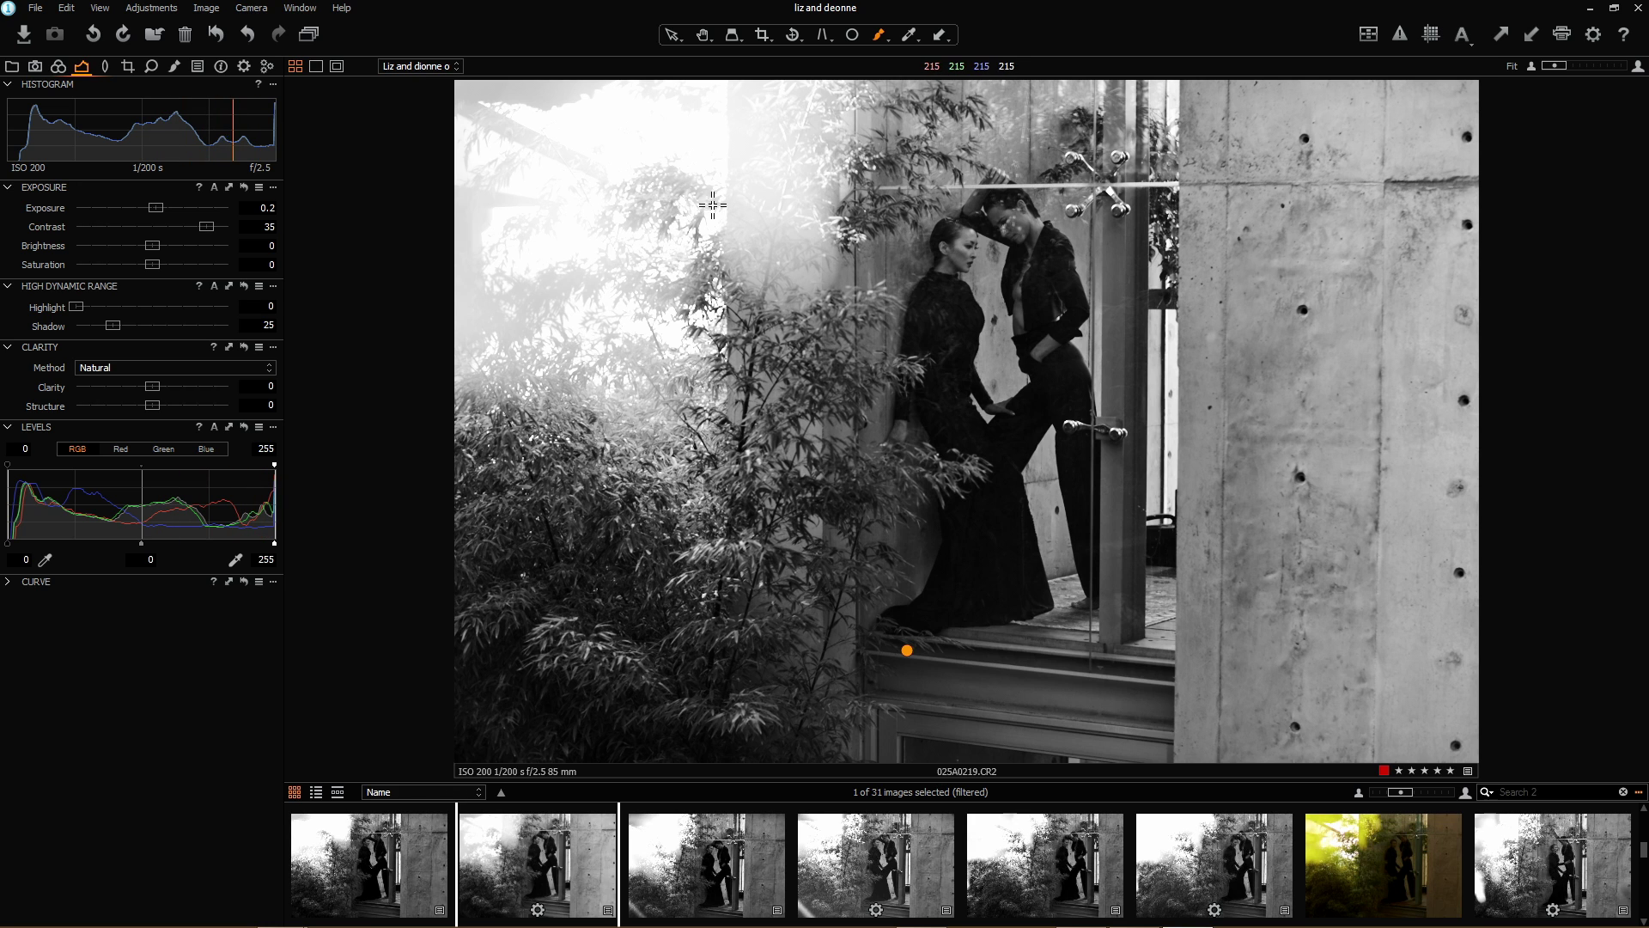
{"action": "left_click", "coordinate": [173, 66]}
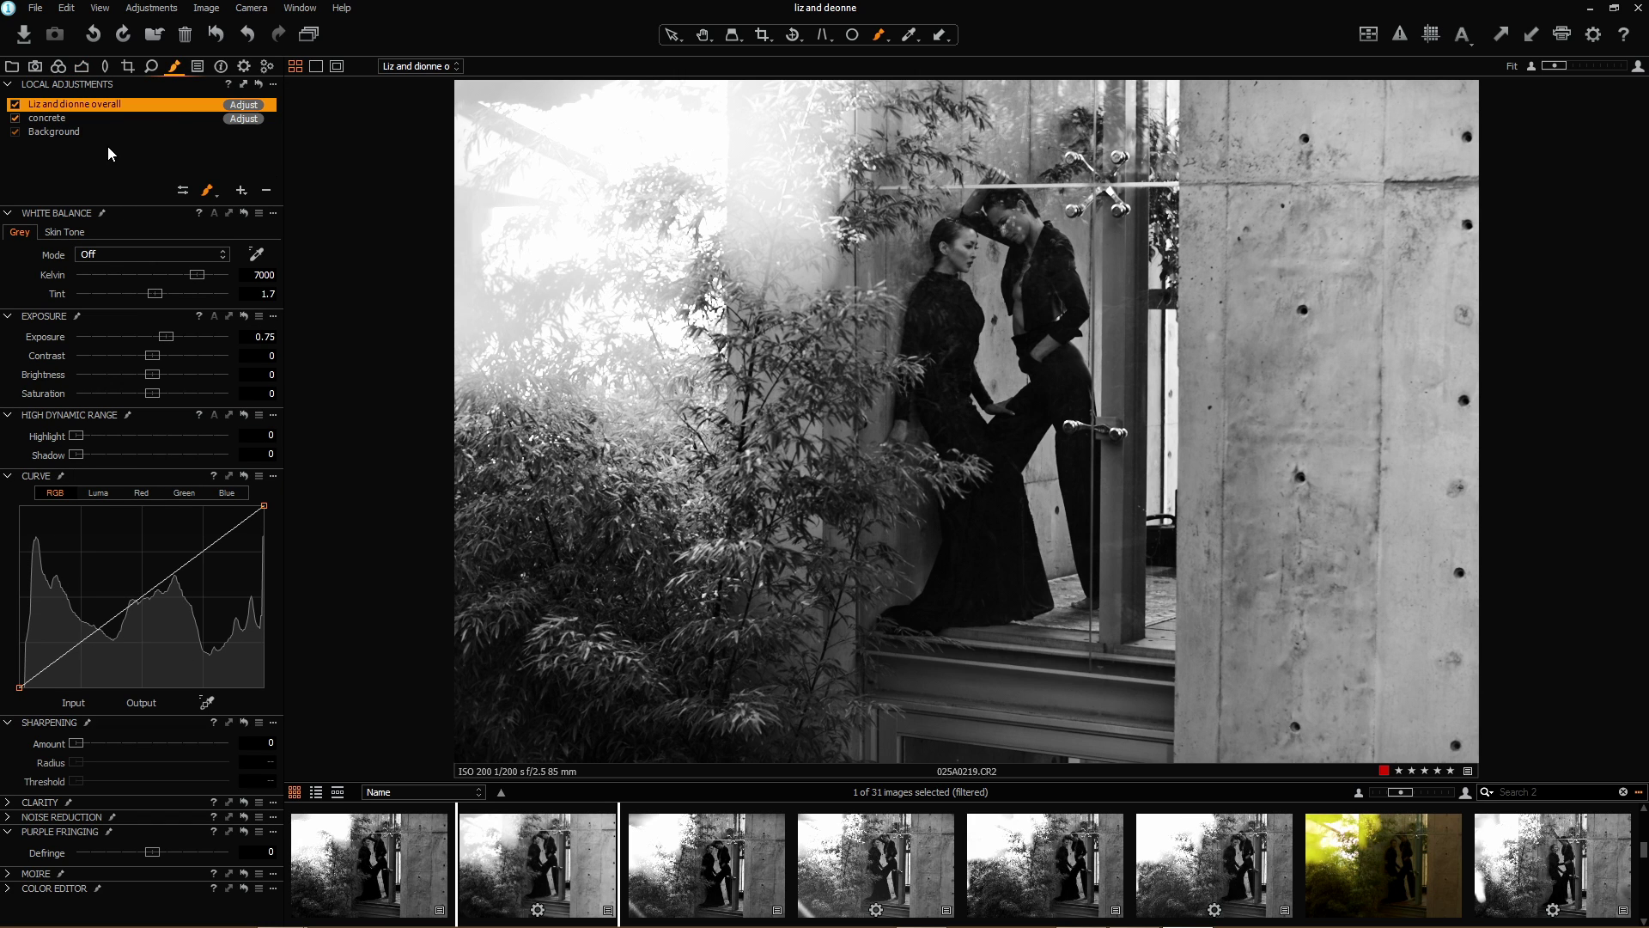
Add a new local adjustment layer named bamboo
{"action": "left_click", "coordinate": [242, 189]}
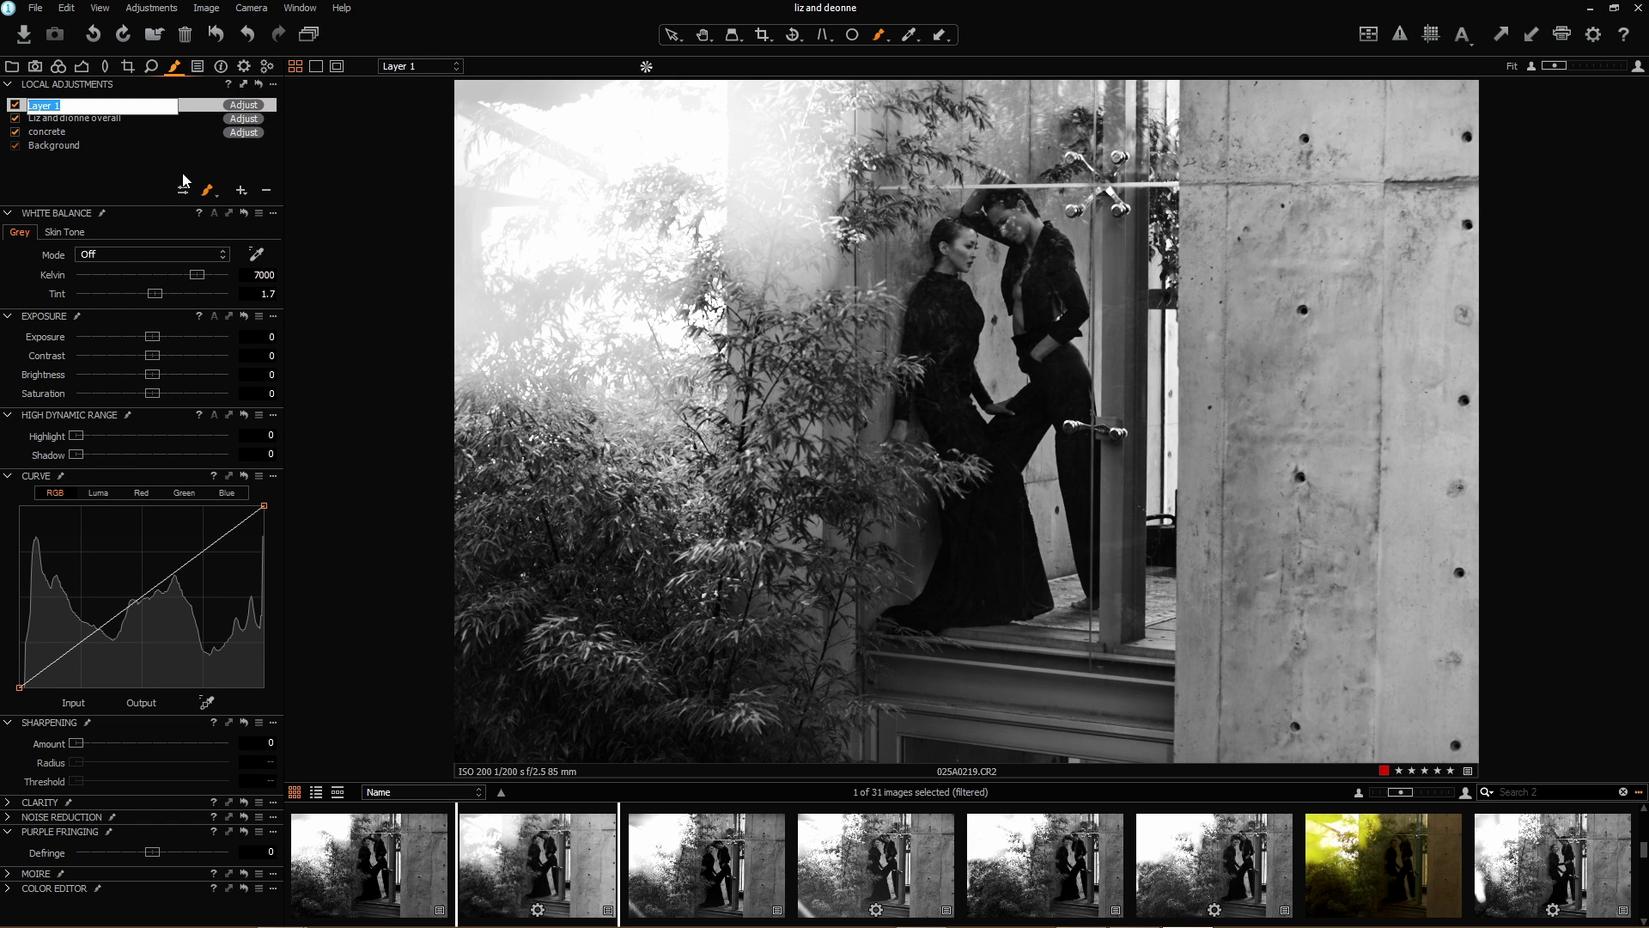
{"action": "type", "text": "bamboo"}
{"action": "key", "text": "Return"}
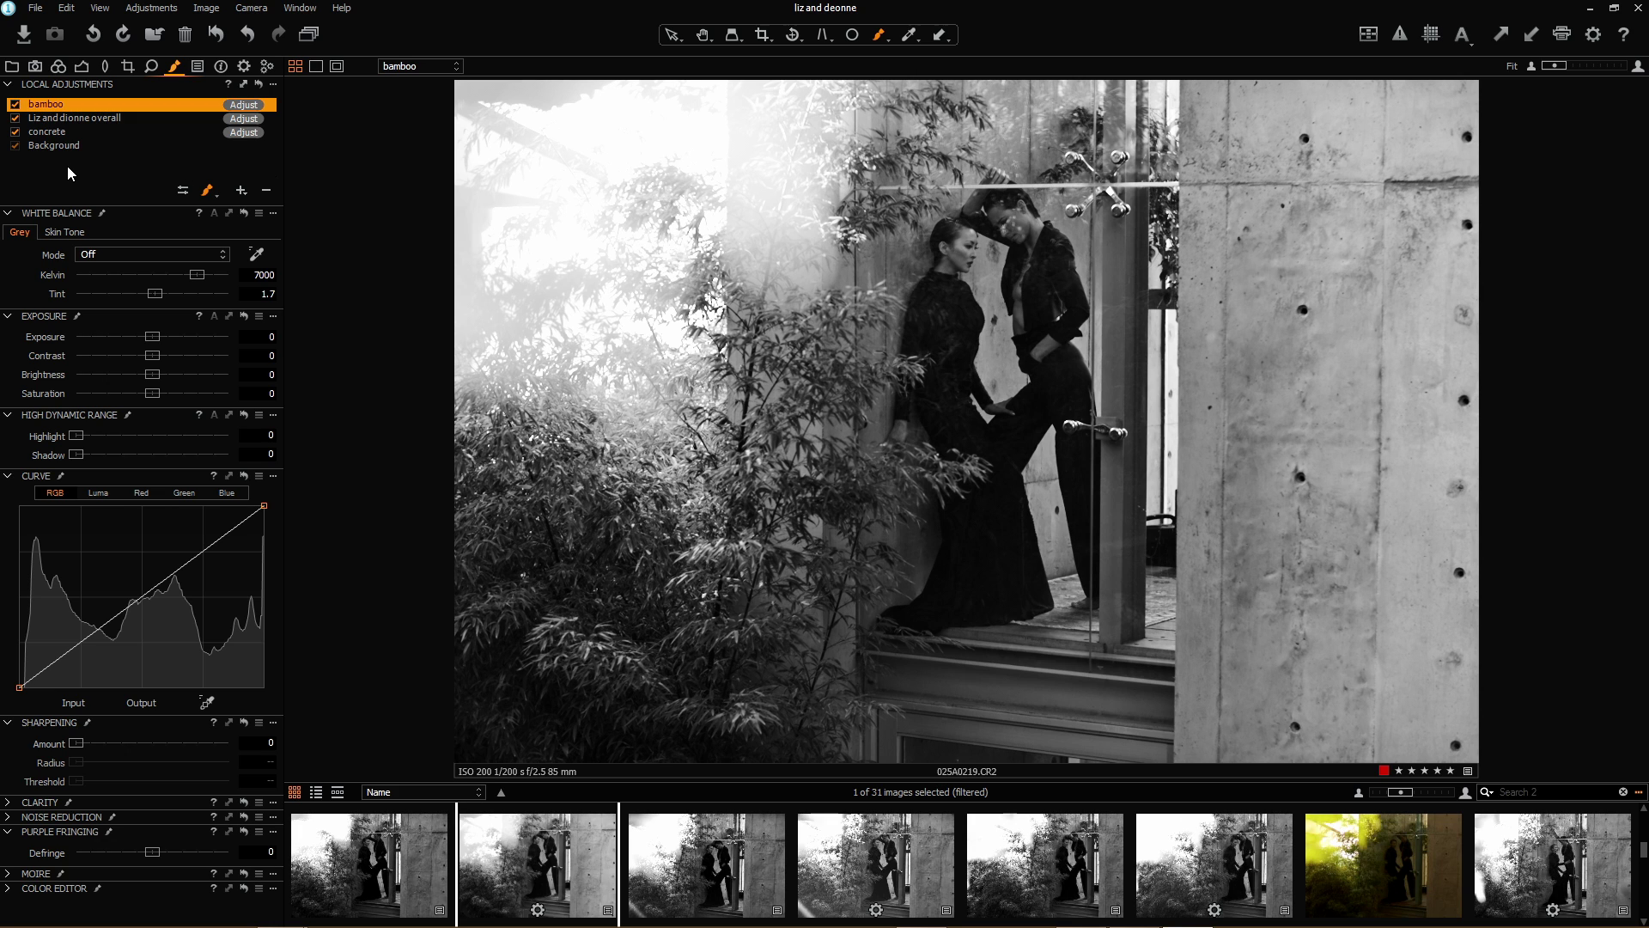
Mask the bamboo foliage with a readjusted brush and set the bamboo layer's exposure to 1.57
{"action": "right_click", "coordinate": [582, 589]}
{"action": "left_click_drag", "start_coordinate": [580, 585], "coordinate": [674, 584]}
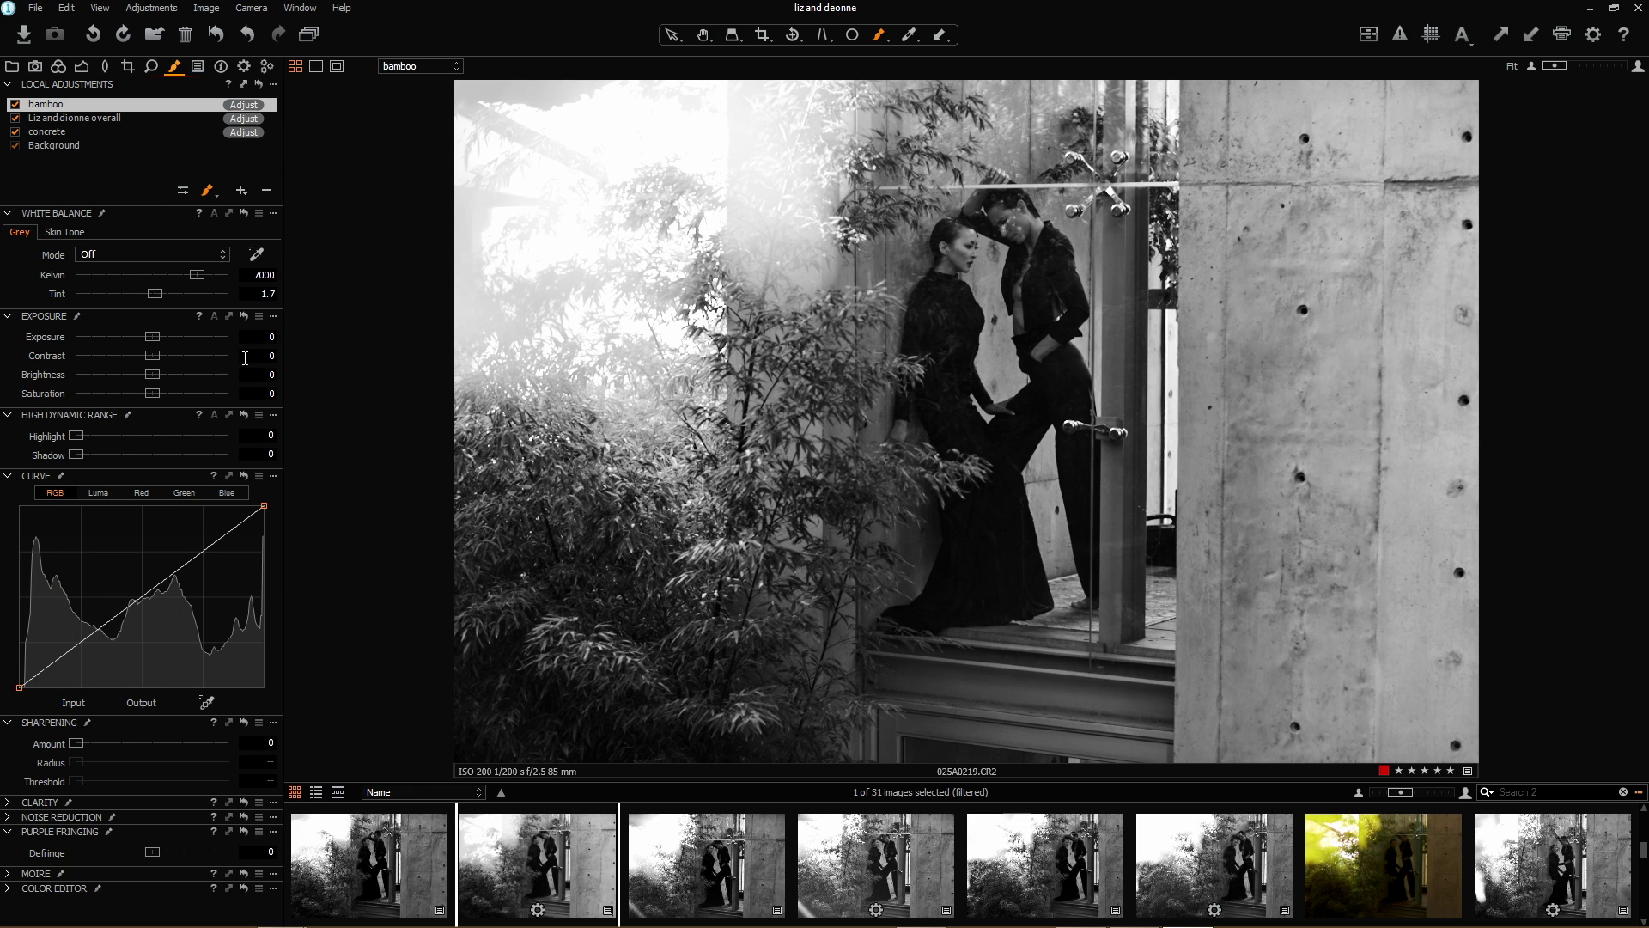
{"action": "left_click_drag", "start_coordinate": [156, 341], "coordinate": [185, 340]}
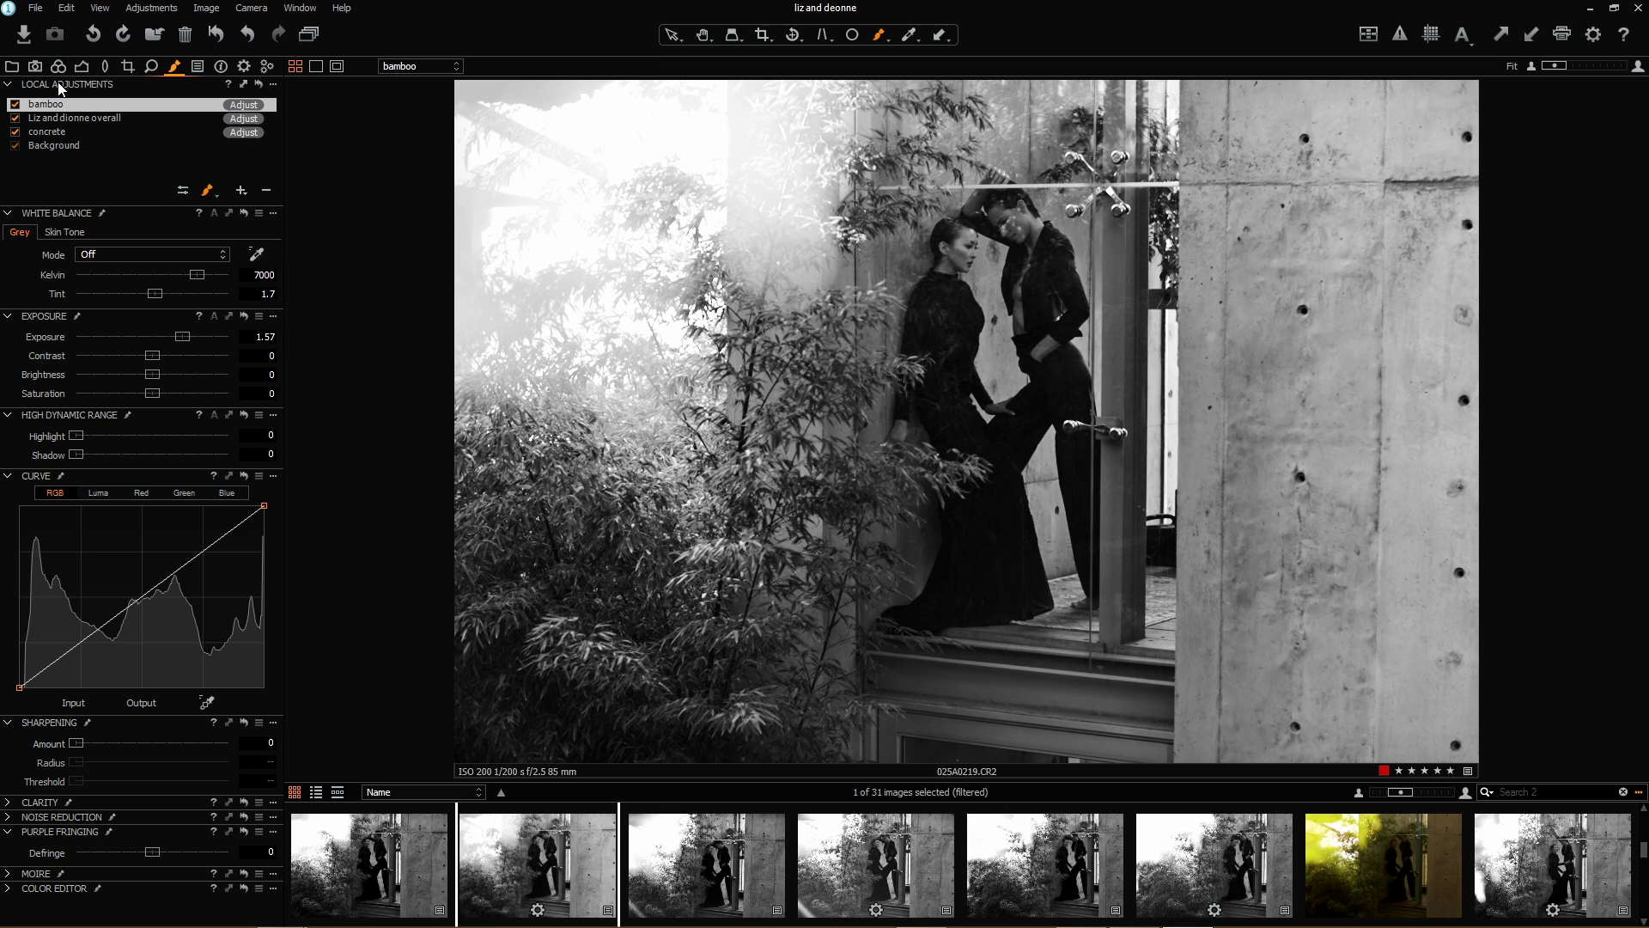
Add a local adjustment layer named sky and paint its mask over the bright sky behind the foliage
{"action": "left_click", "coordinate": [241, 190]}
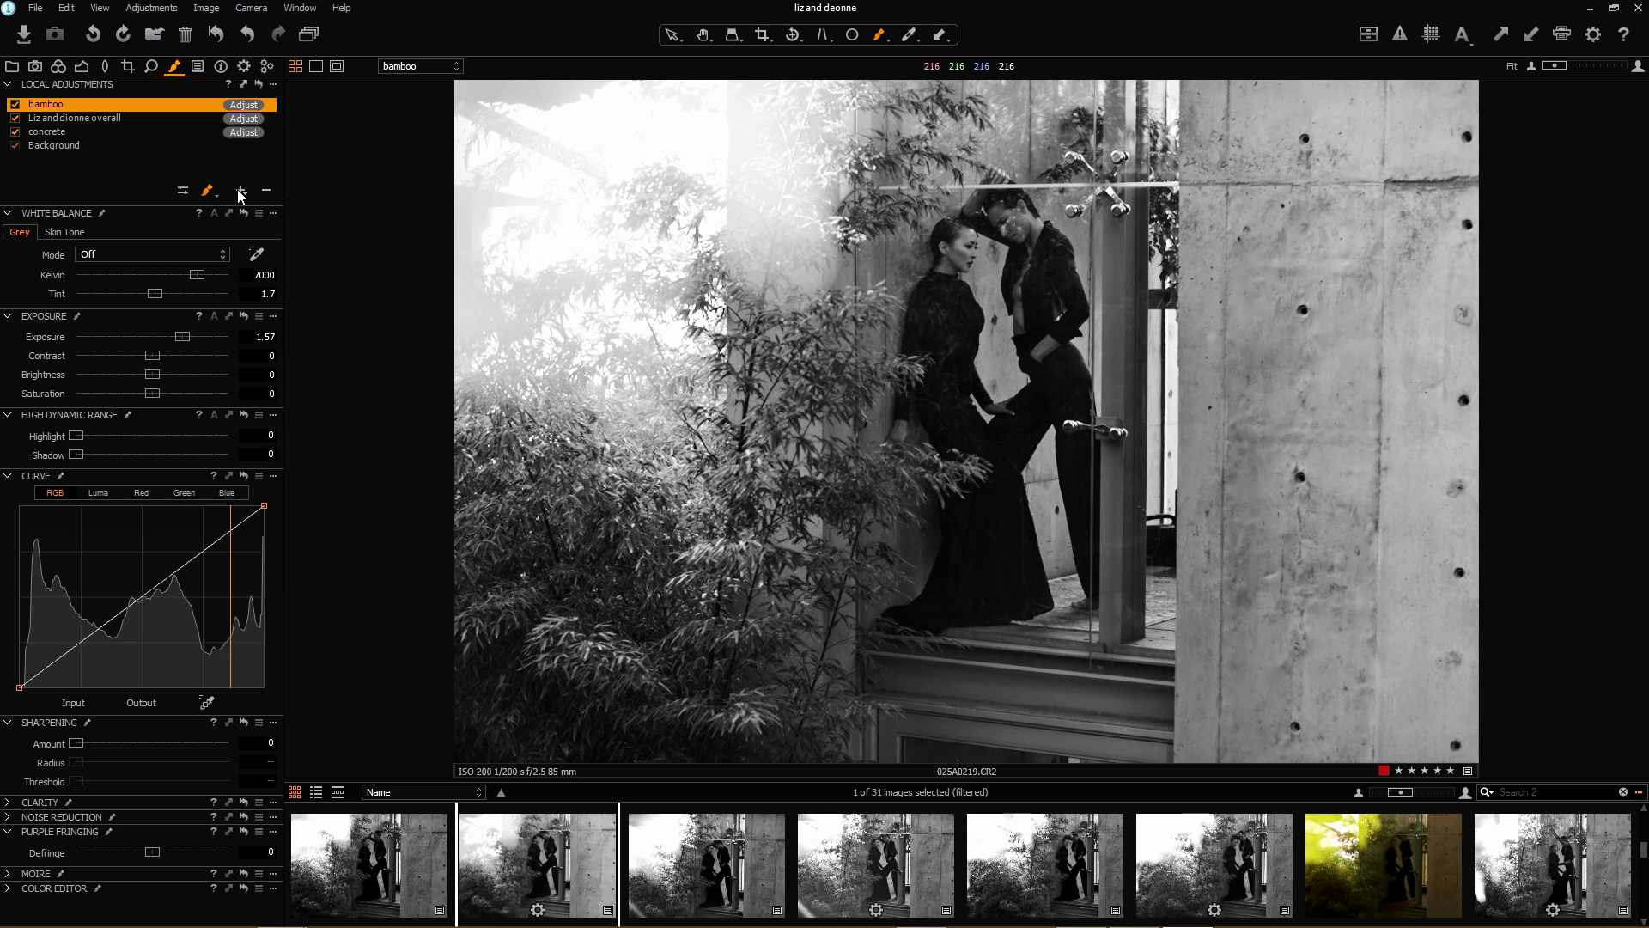
{"action": "type", "text": "sky"}
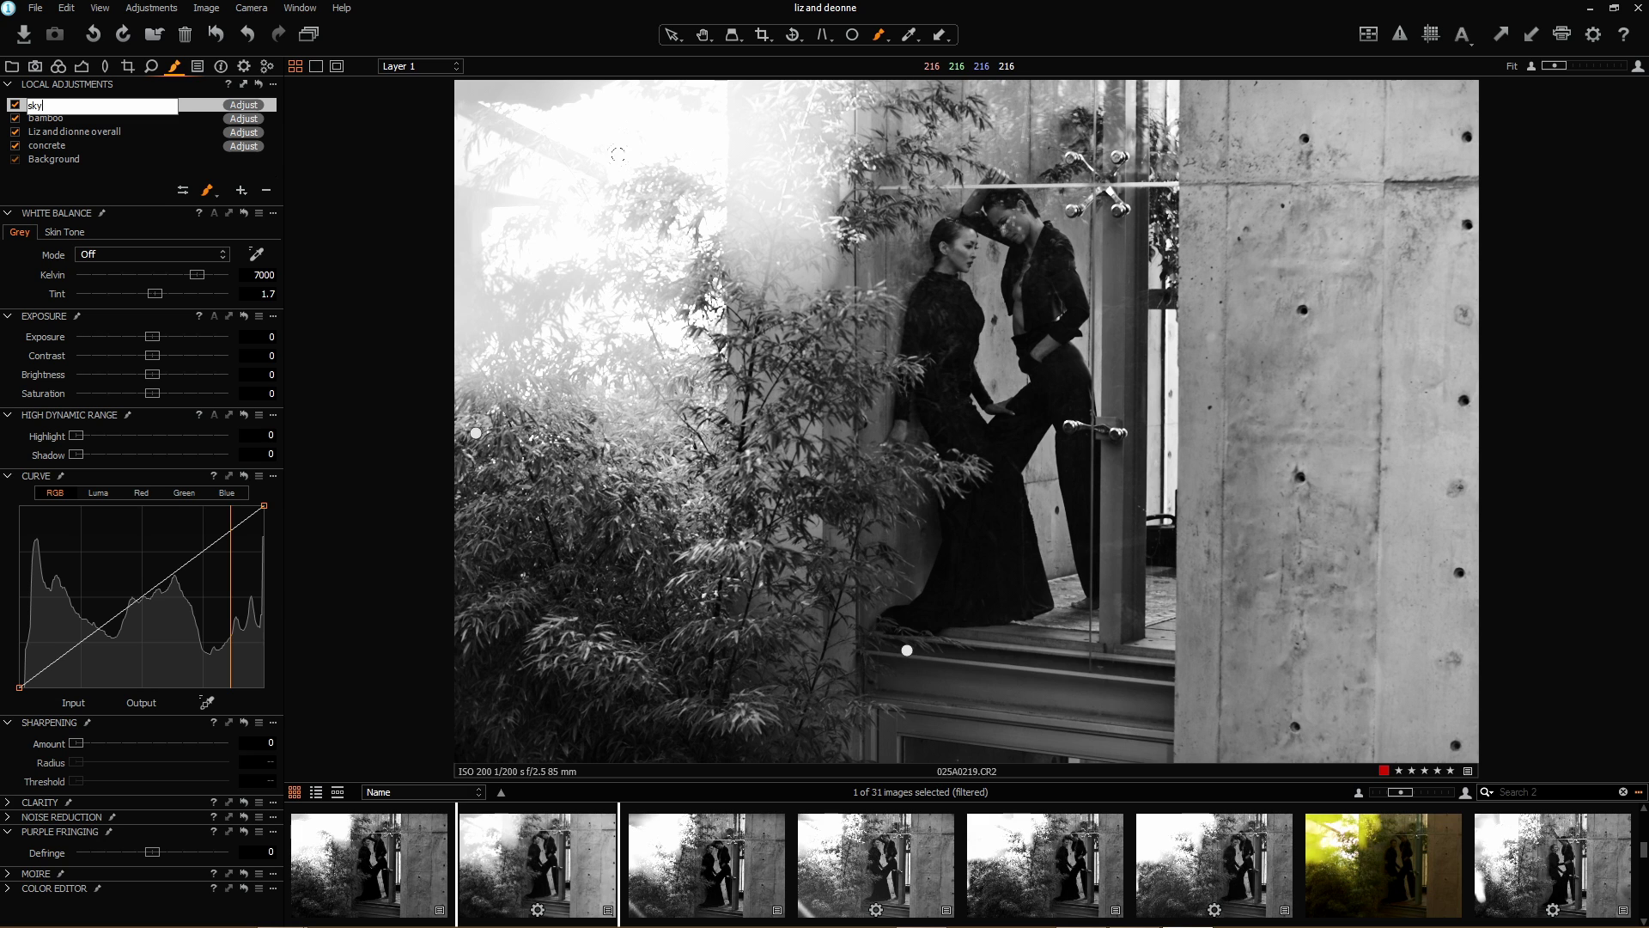
{"action": "key", "text": "Return"}
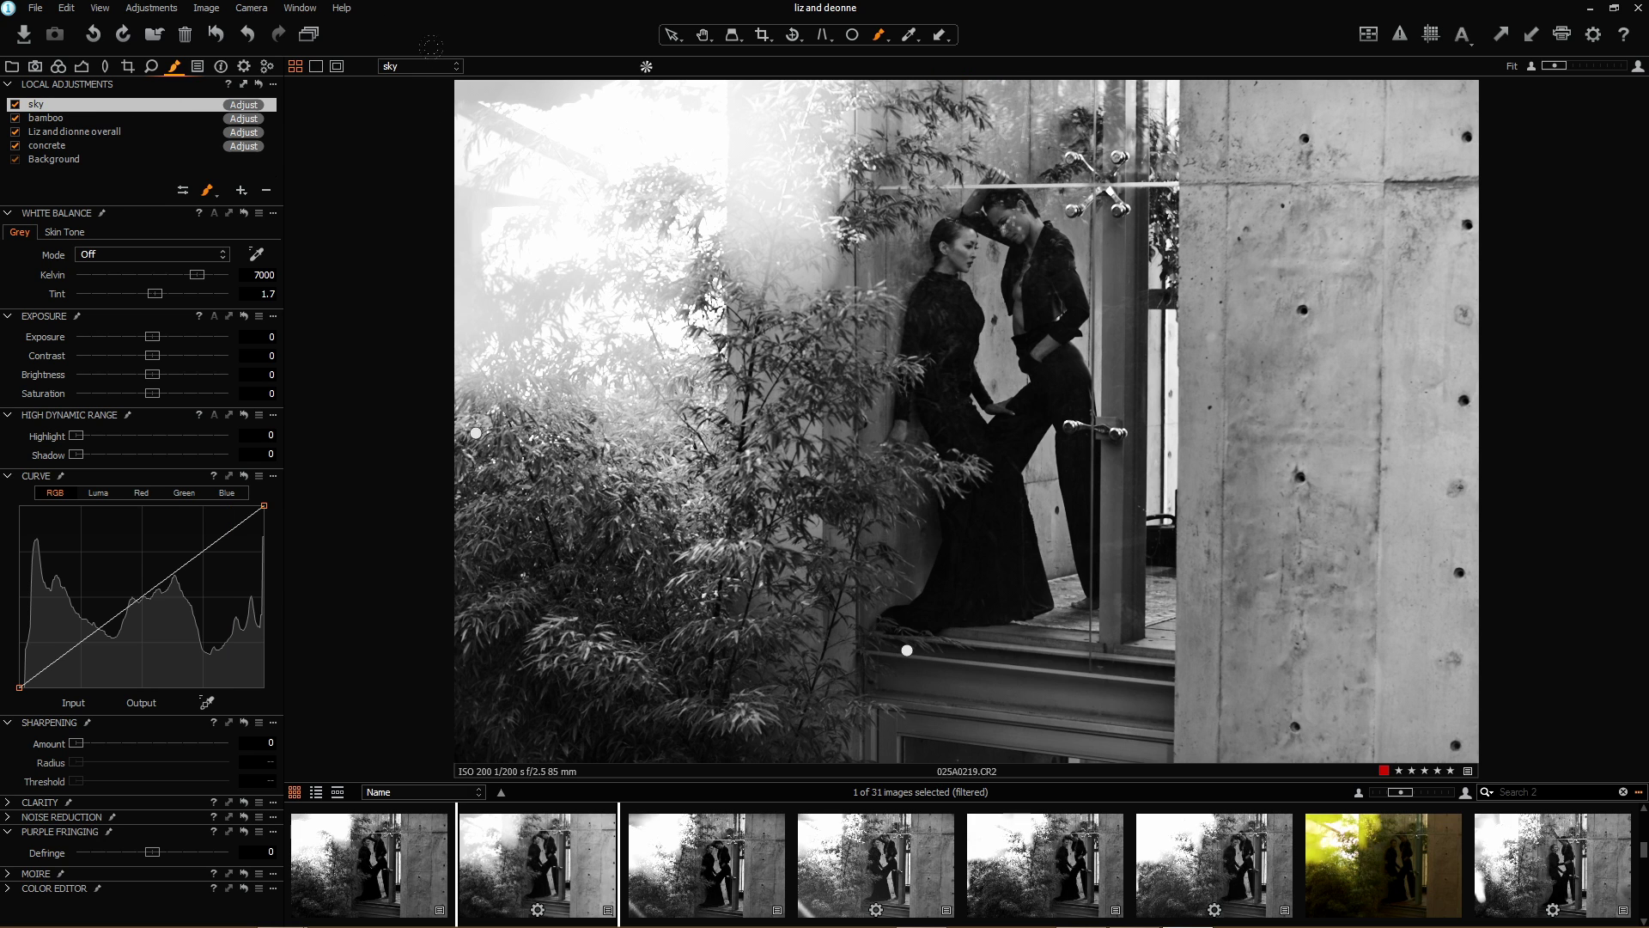
{"action": "left_click_drag", "start_coordinate": [533, 163], "coordinate": [498, 129]}
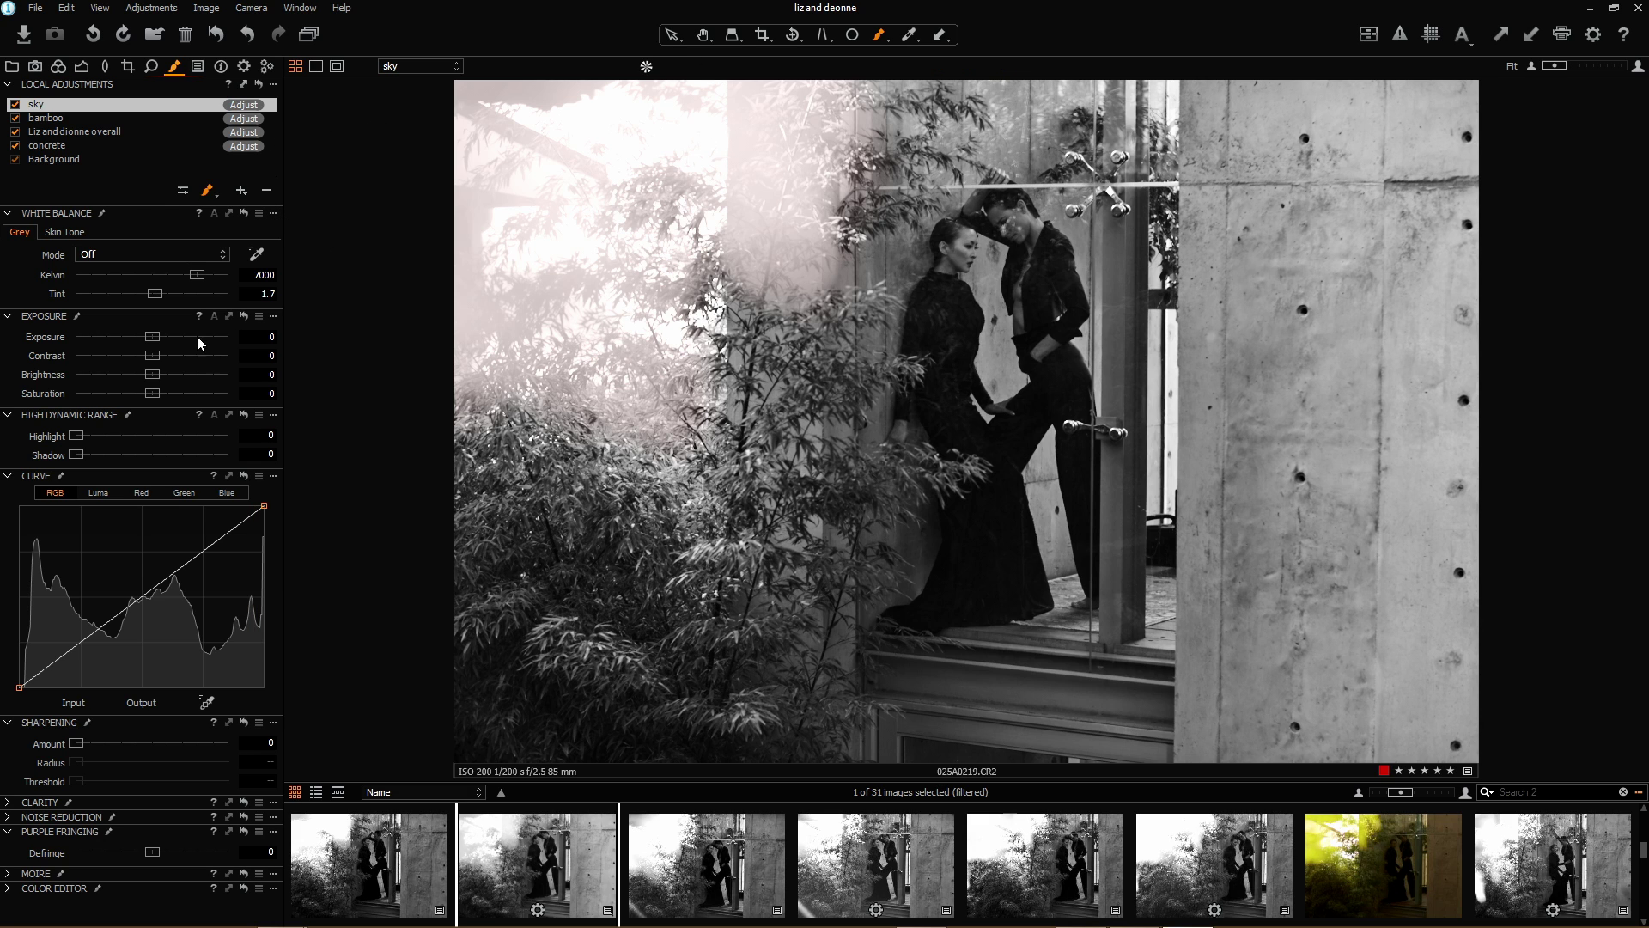
Set the sky layer's highlight recovery to 42 and its exposure to -4
{"action": "left_click_drag", "start_coordinate": [77, 436], "coordinate": [113, 438]}
{"action": "left_click_drag", "start_coordinate": [112, 440], "coordinate": [143, 443]}
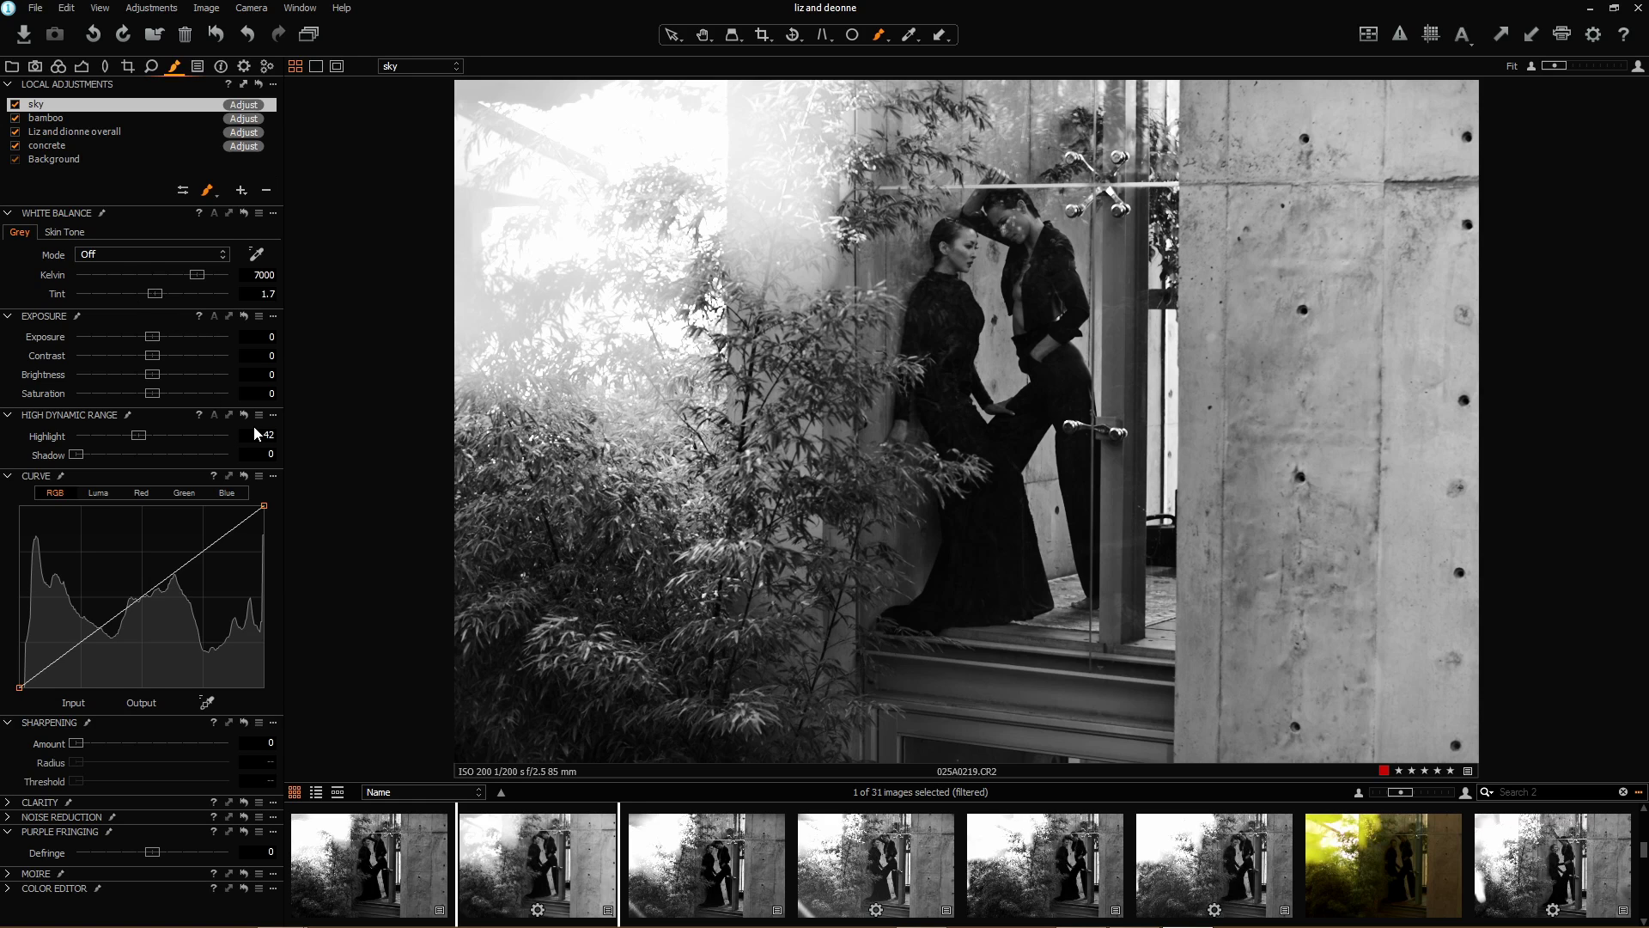
{"action": "left_click_drag", "start_coordinate": [152, 336], "coordinate": [87, 340]}
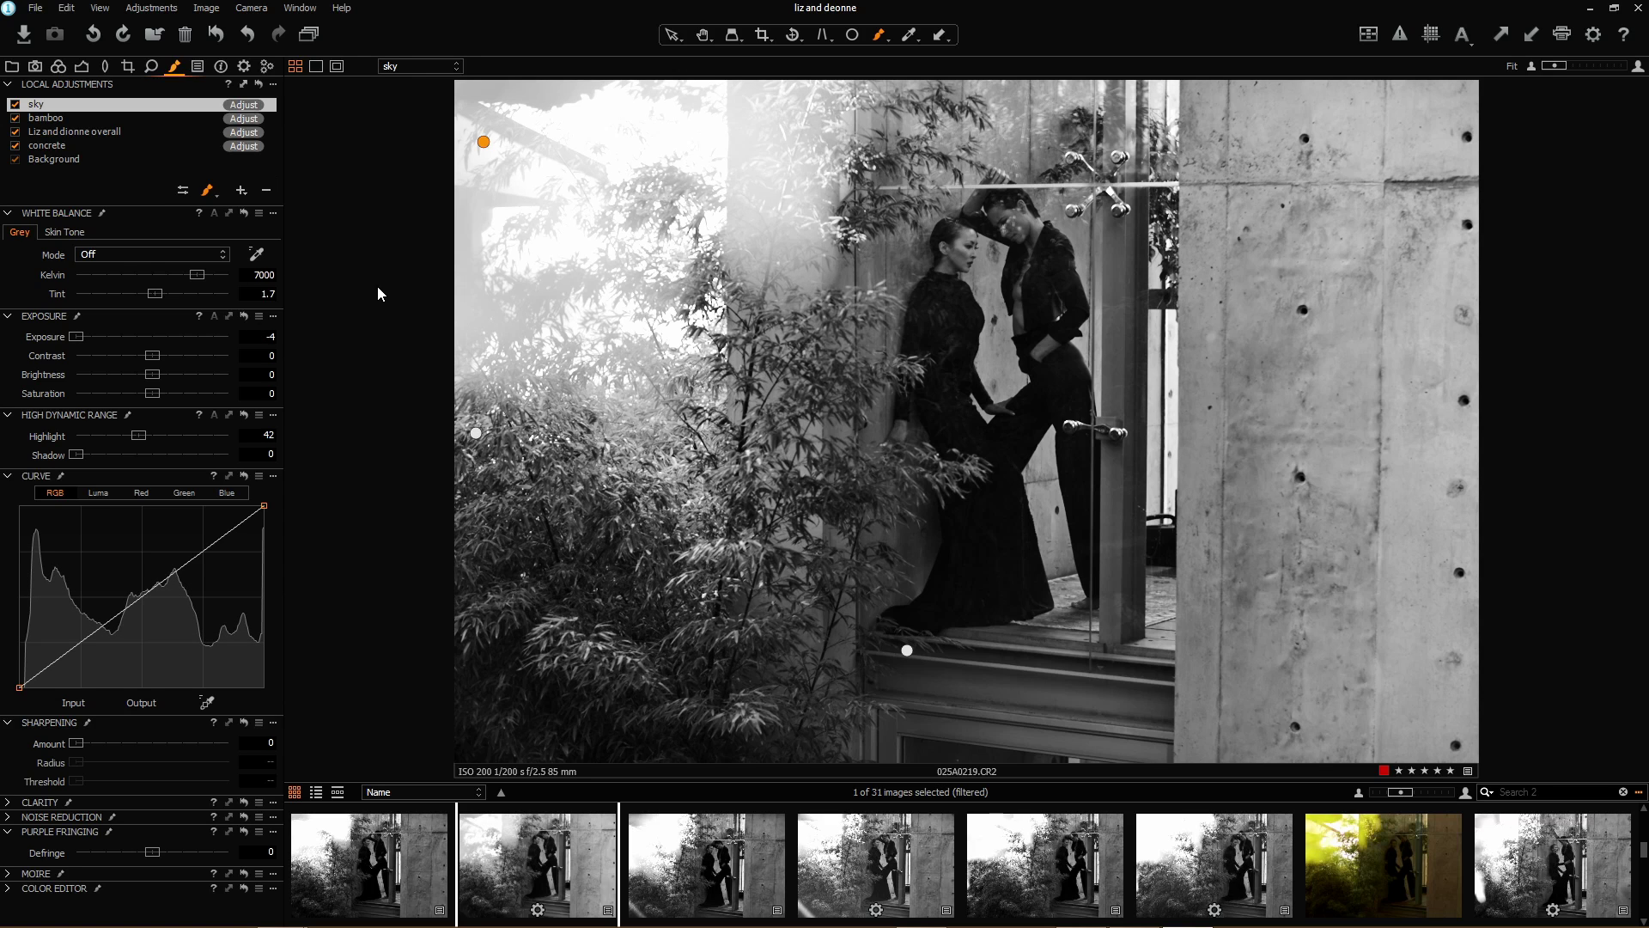
Compare the photo with the sky layer switched off and on
{"action": "left_click", "coordinate": [15, 105]}
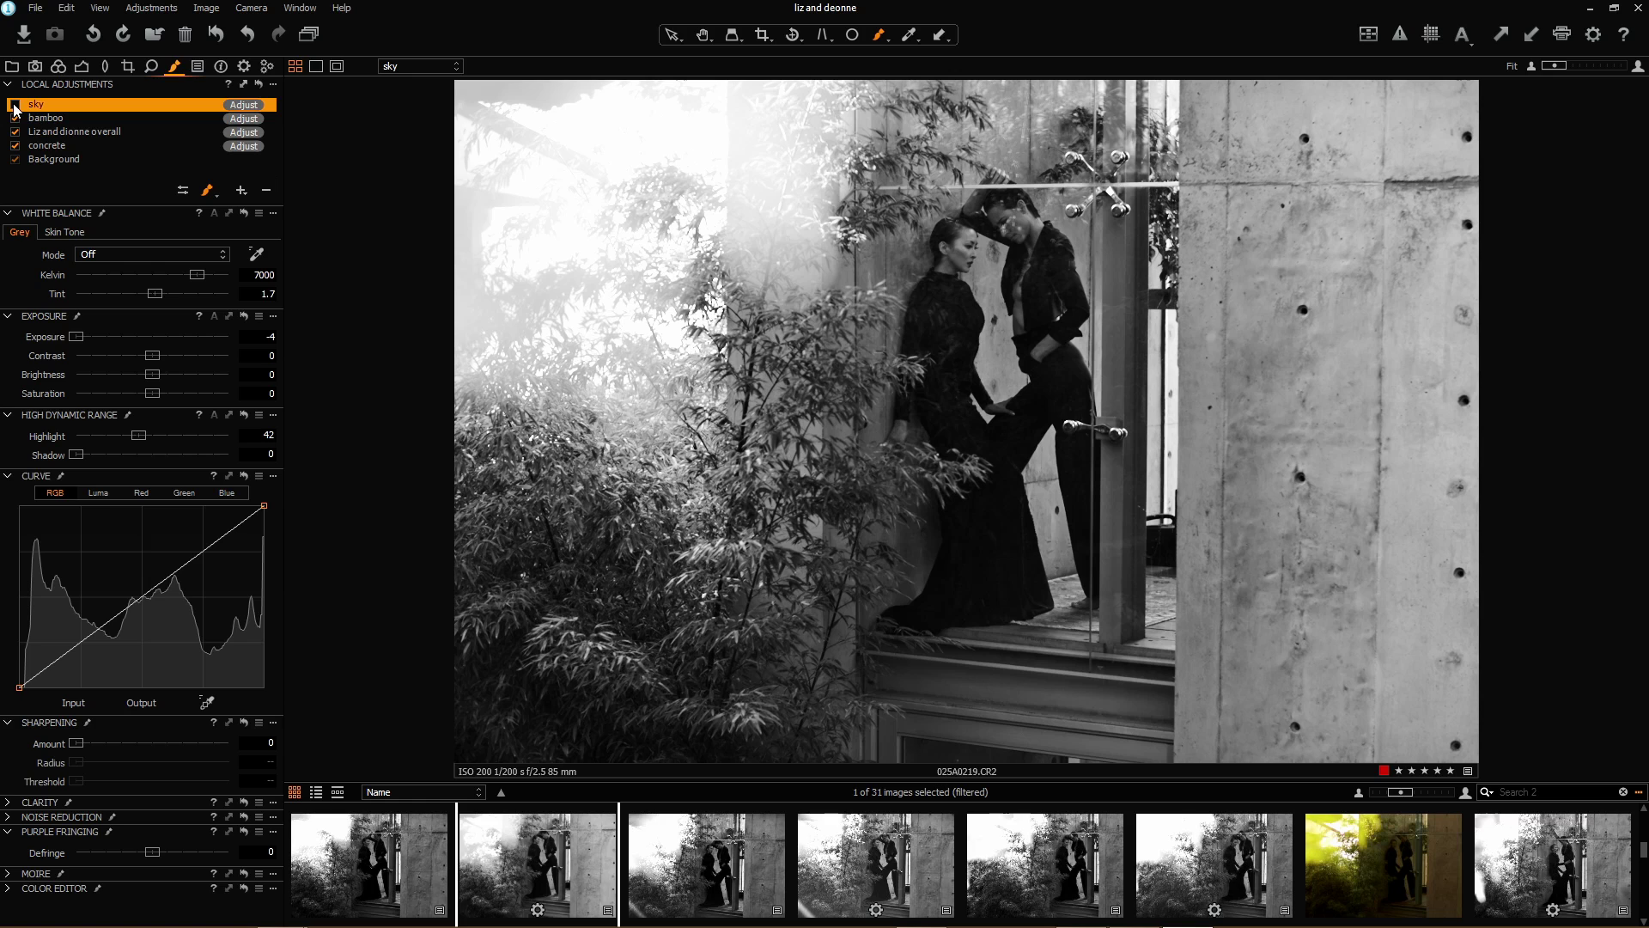
{"action": "left_click", "coordinate": [15, 105]}
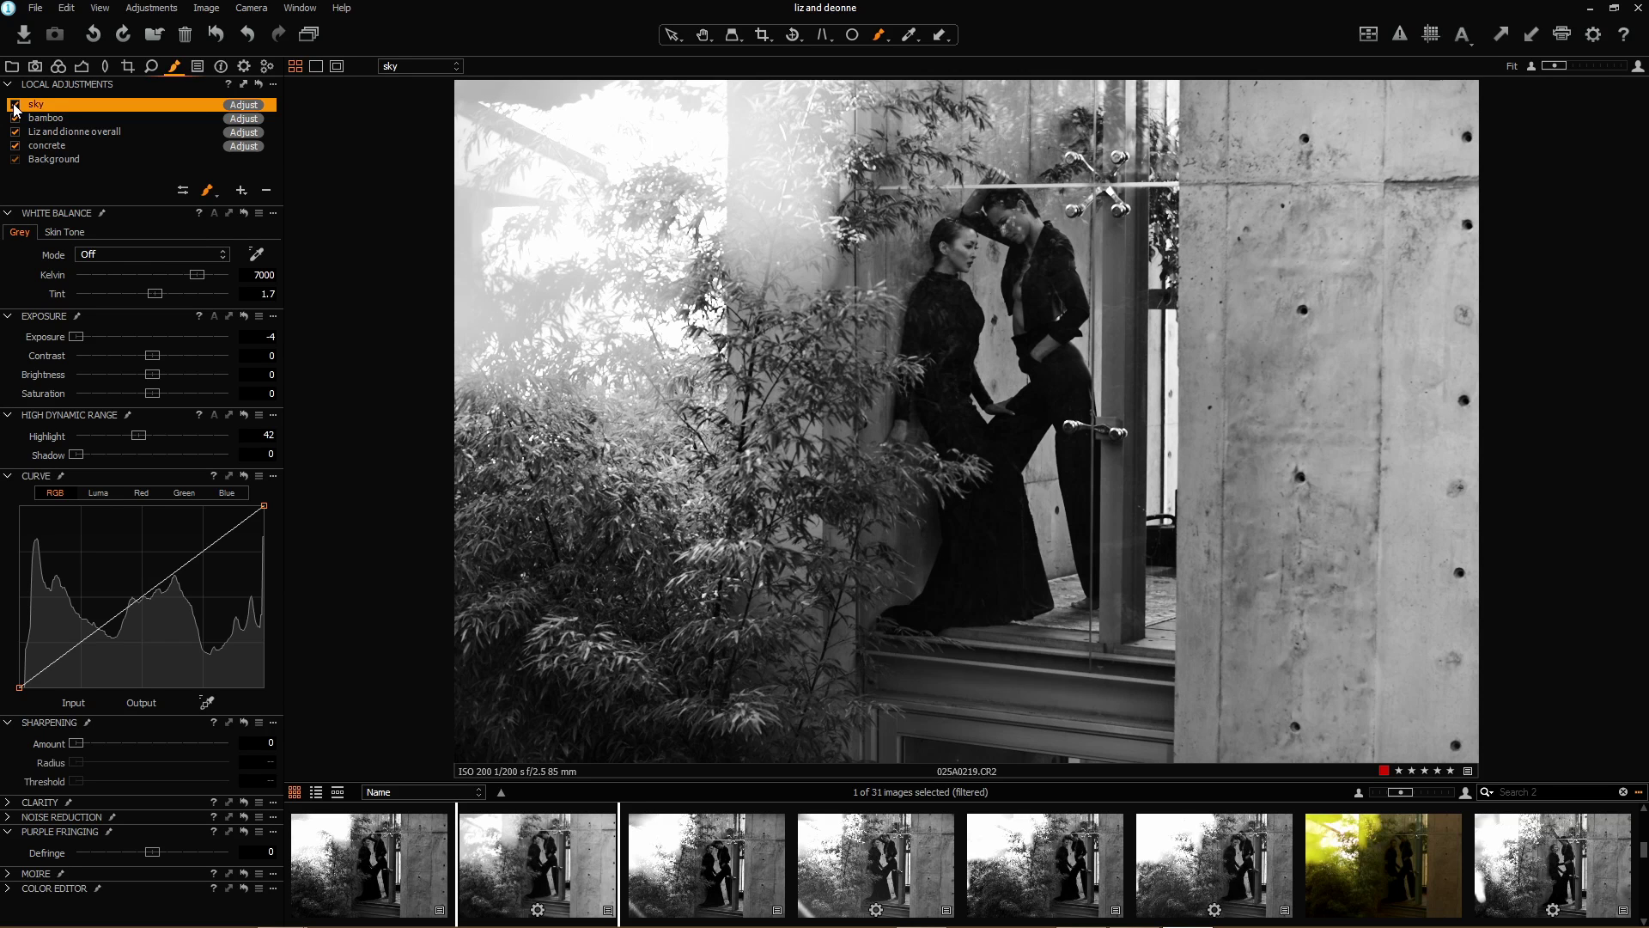
{"action": "left_click", "coordinate": [14, 105]}
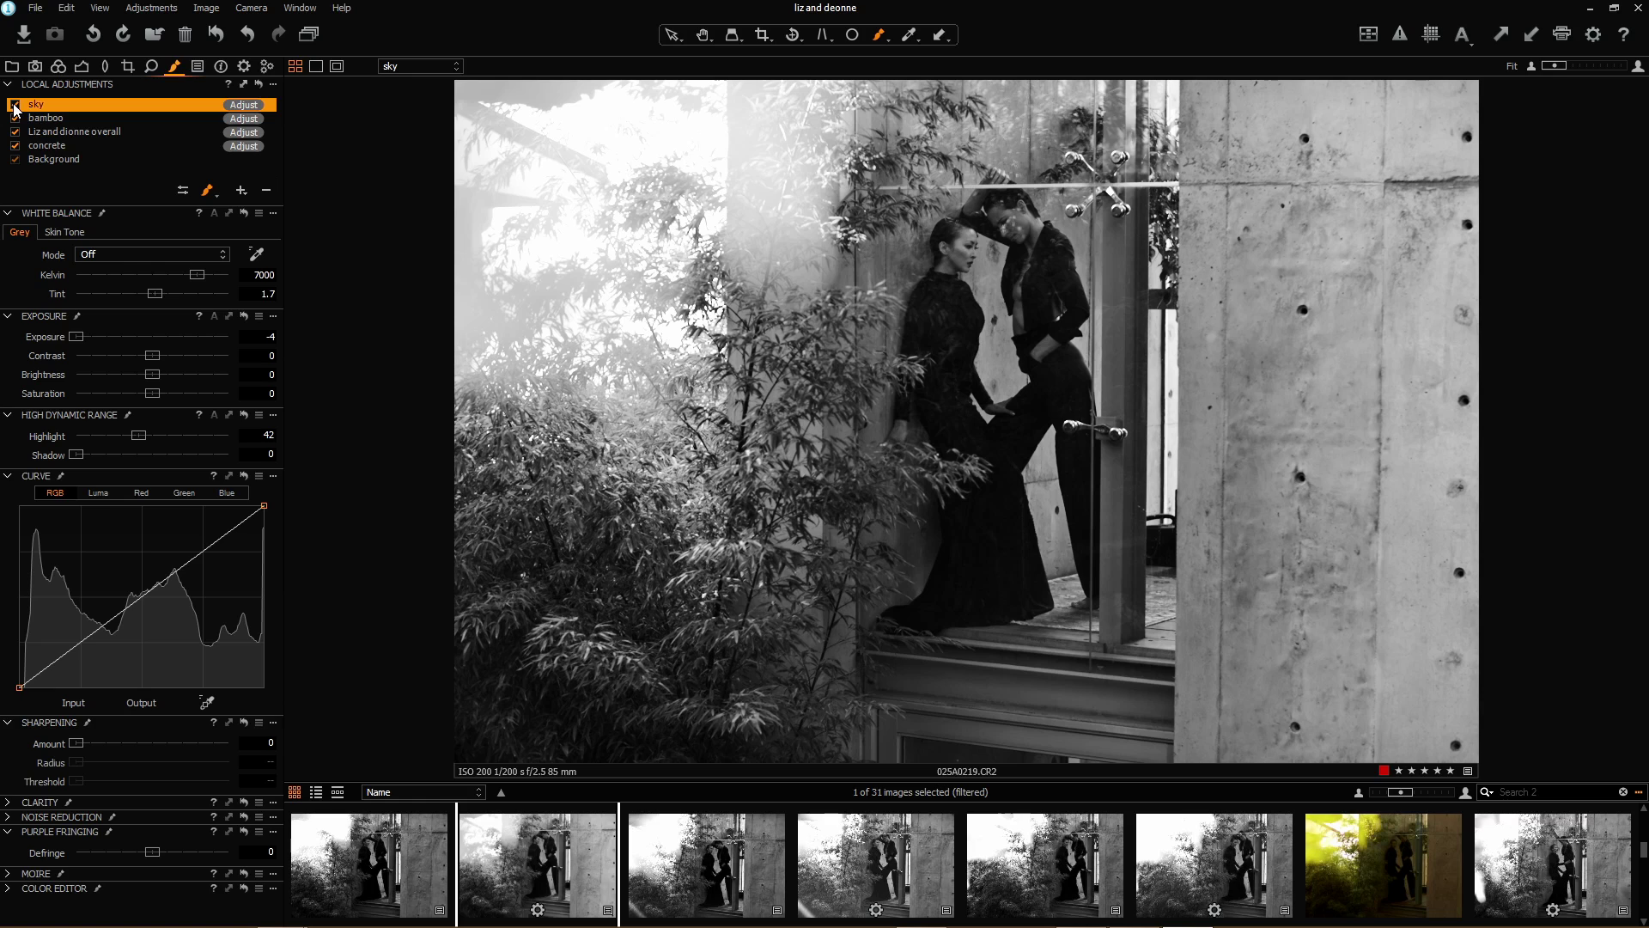
Set the whole photo's RGB levels black point to 5 and its exposure to 0.3
{"action": "key", "text": "ctrl+4"}
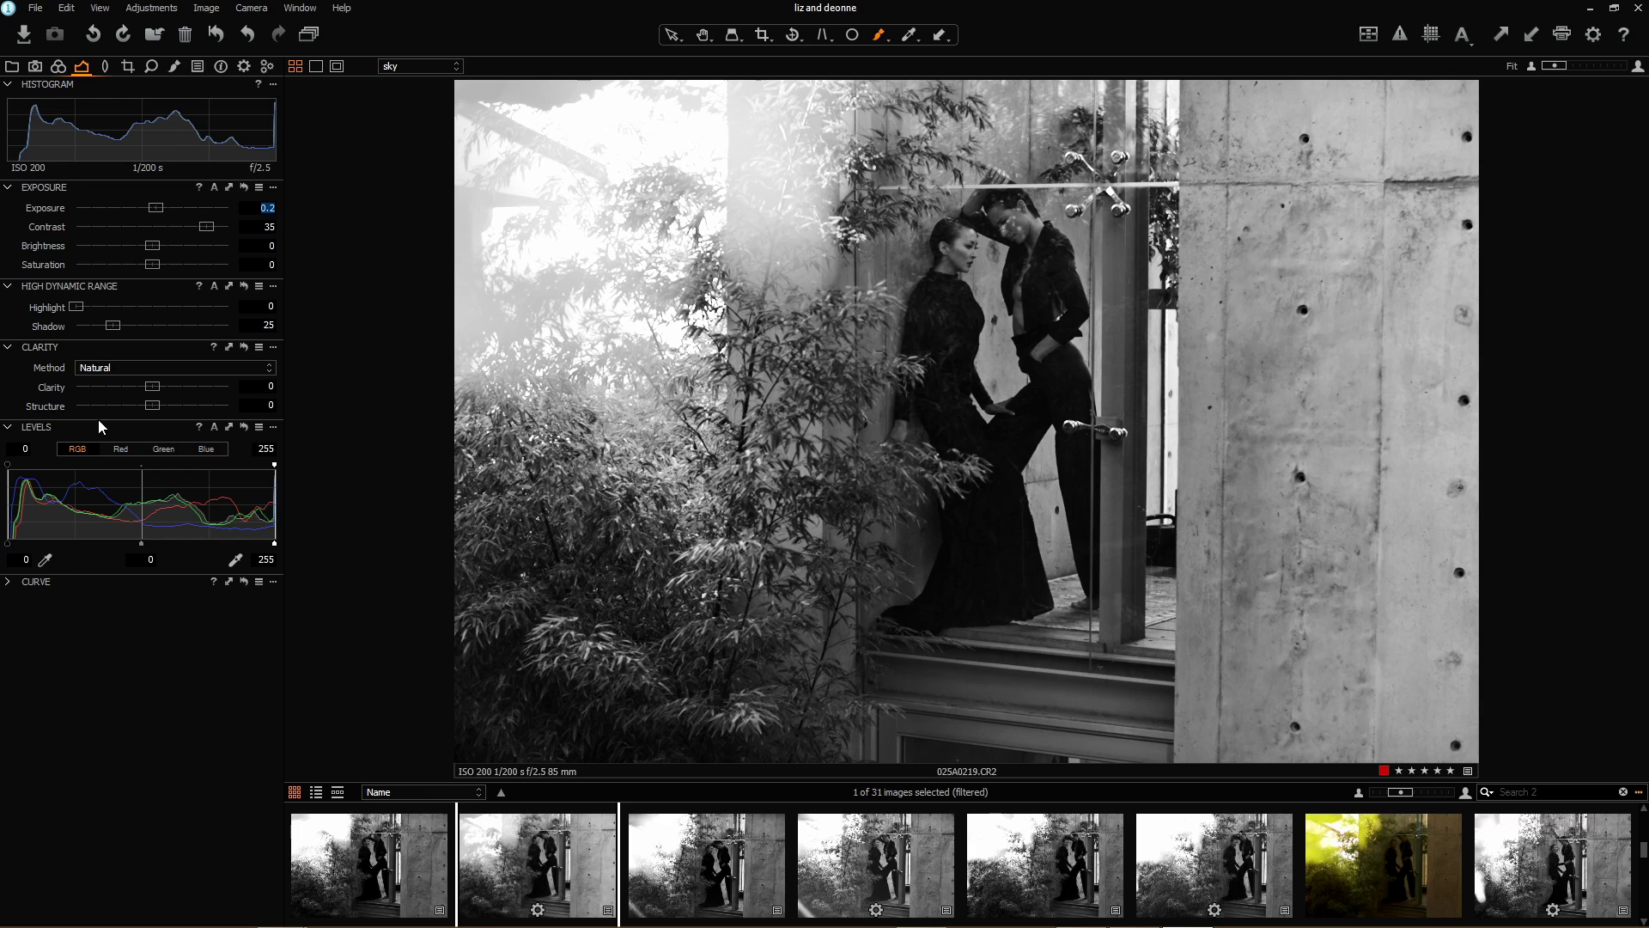
{"action": "left_click_drag", "start_coordinate": [9, 543], "coordinate": [13, 545]}
{"action": "mouse_move", "coordinate": [444, 361]}
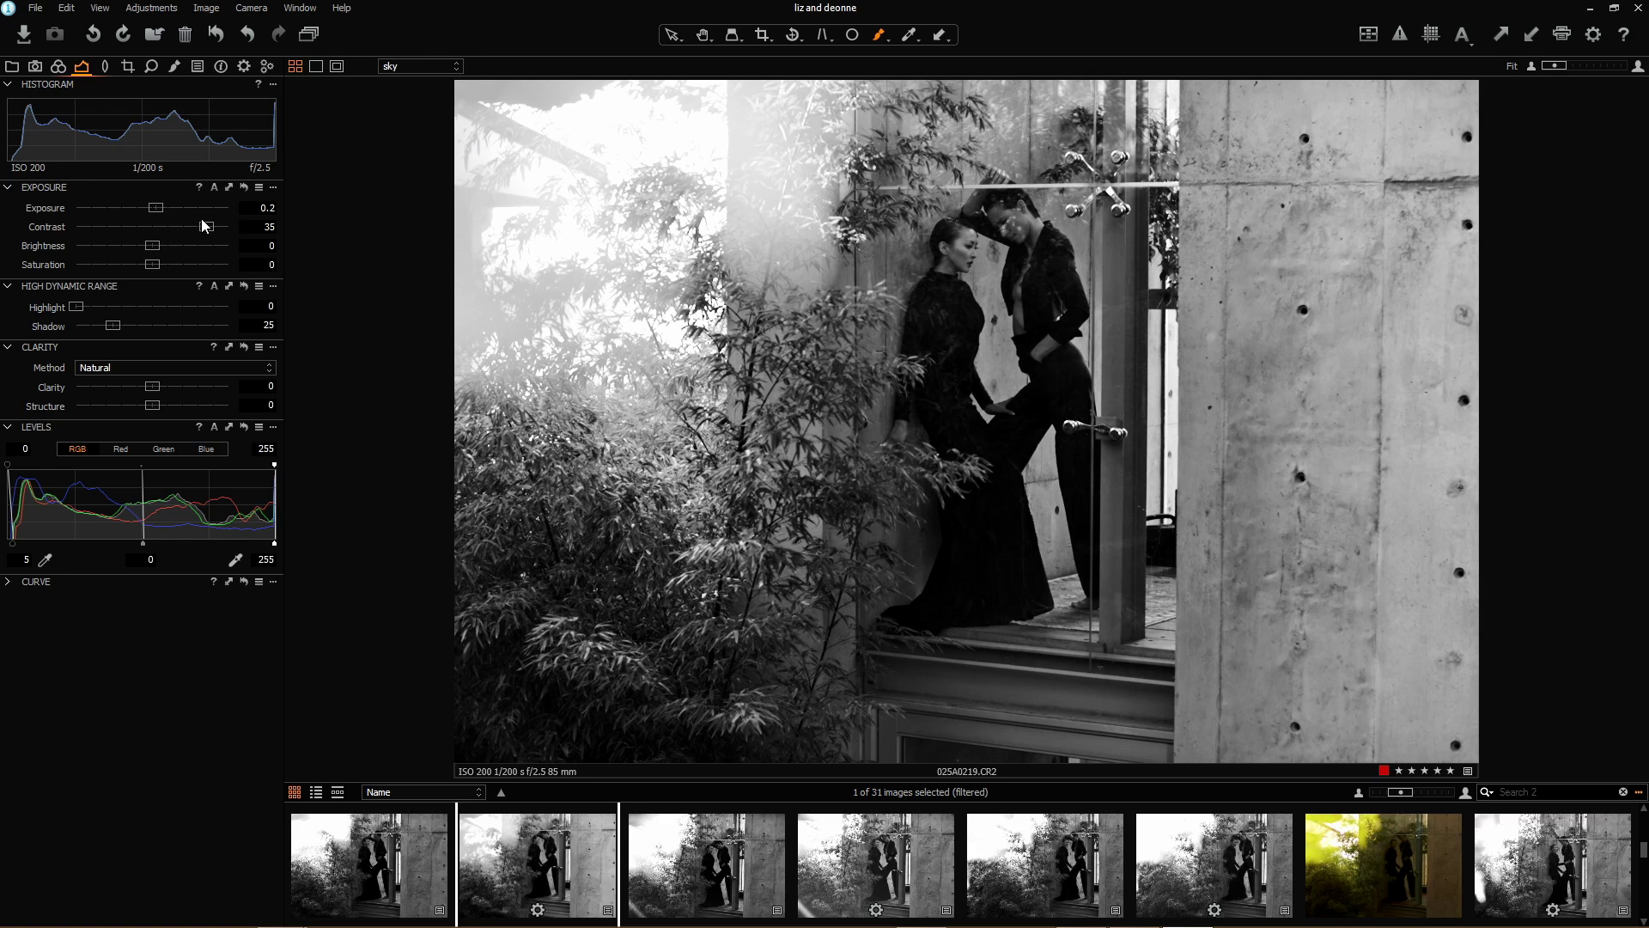
{"action": "left_click", "coordinate": [267, 210]}
{"action": "type", "text": "0.3"}
{"action": "key", "text": "Return"}
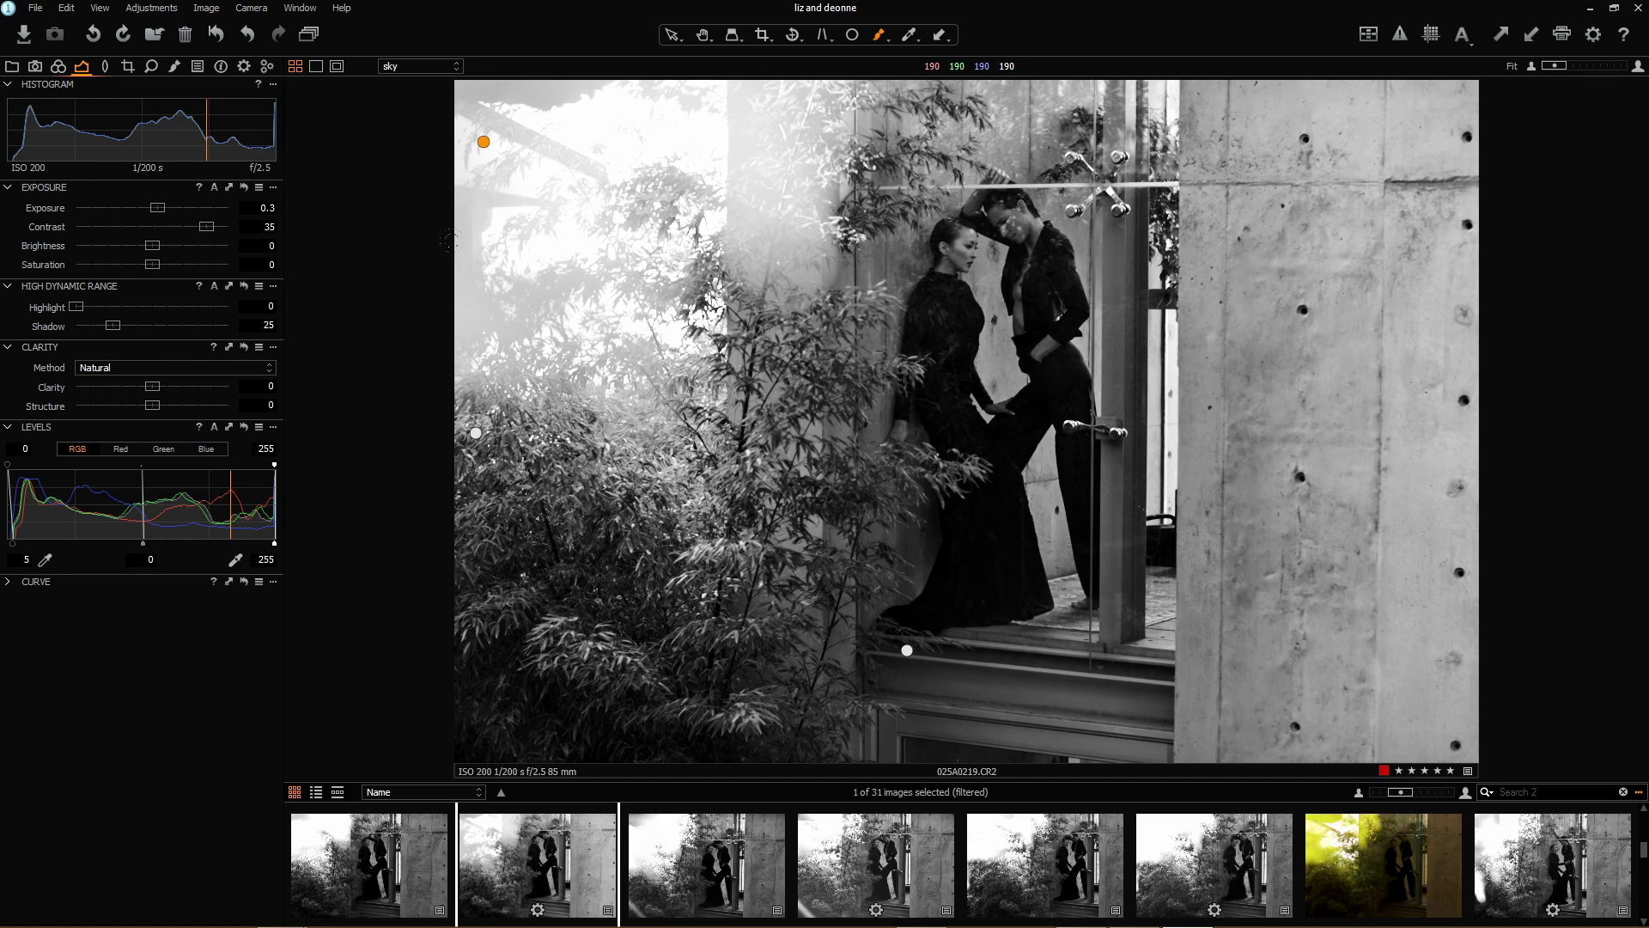
Return to the local adjustments and add a new layer named specific dodge
{"action": "left_click", "coordinate": [173, 67]}
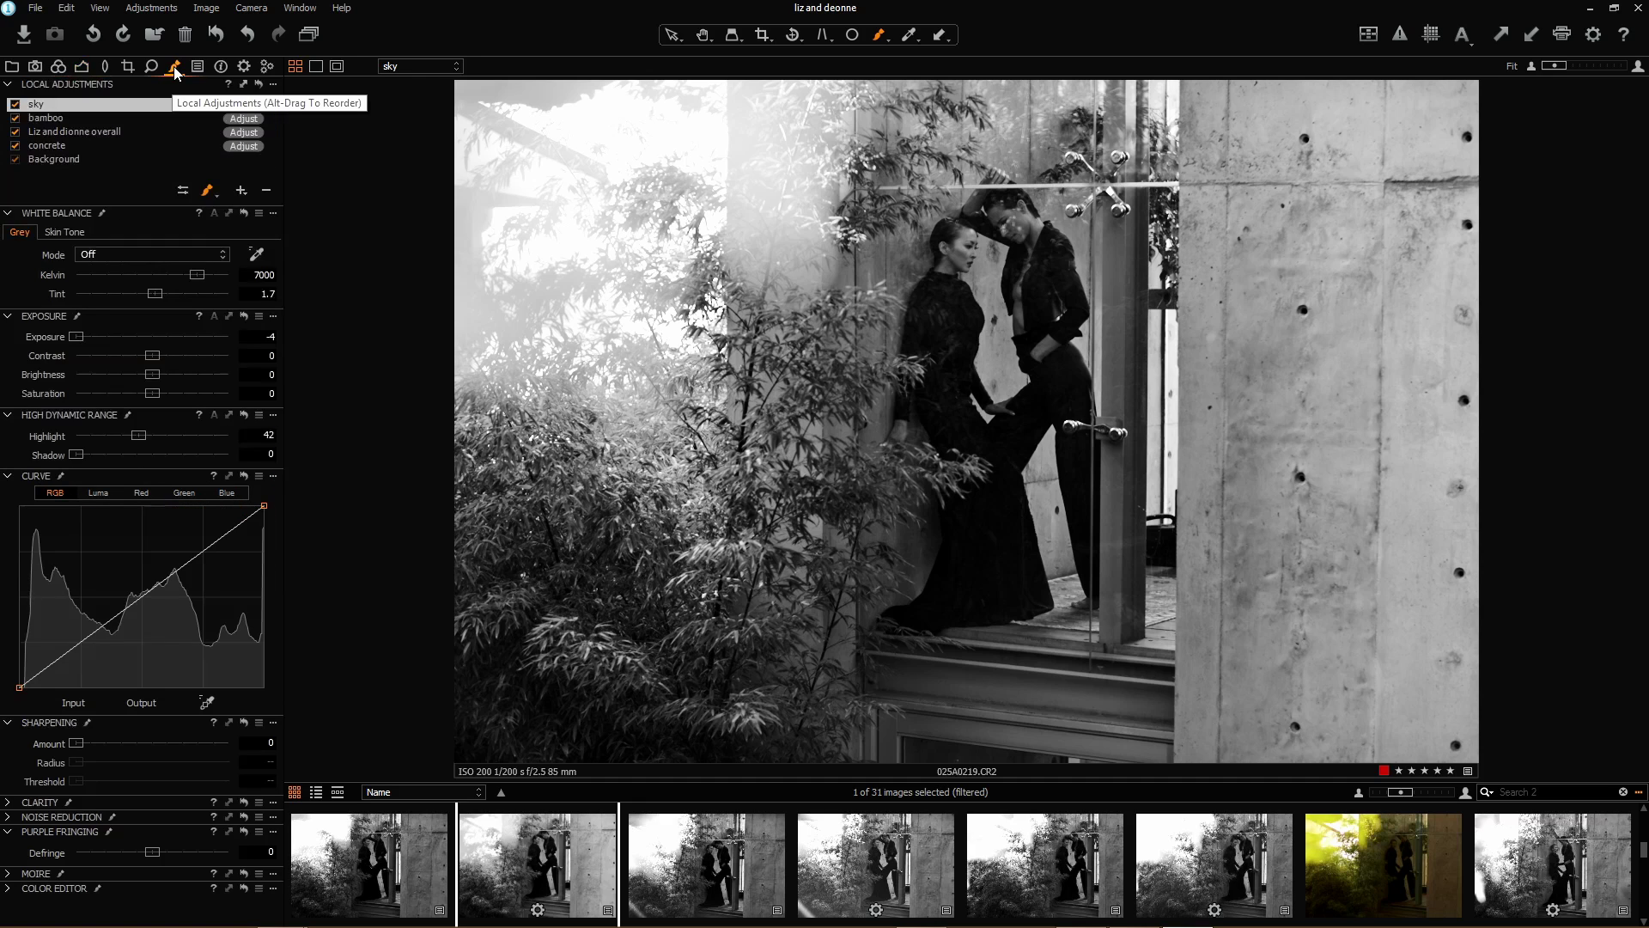
{"action": "left_click", "coordinate": [241, 190]}
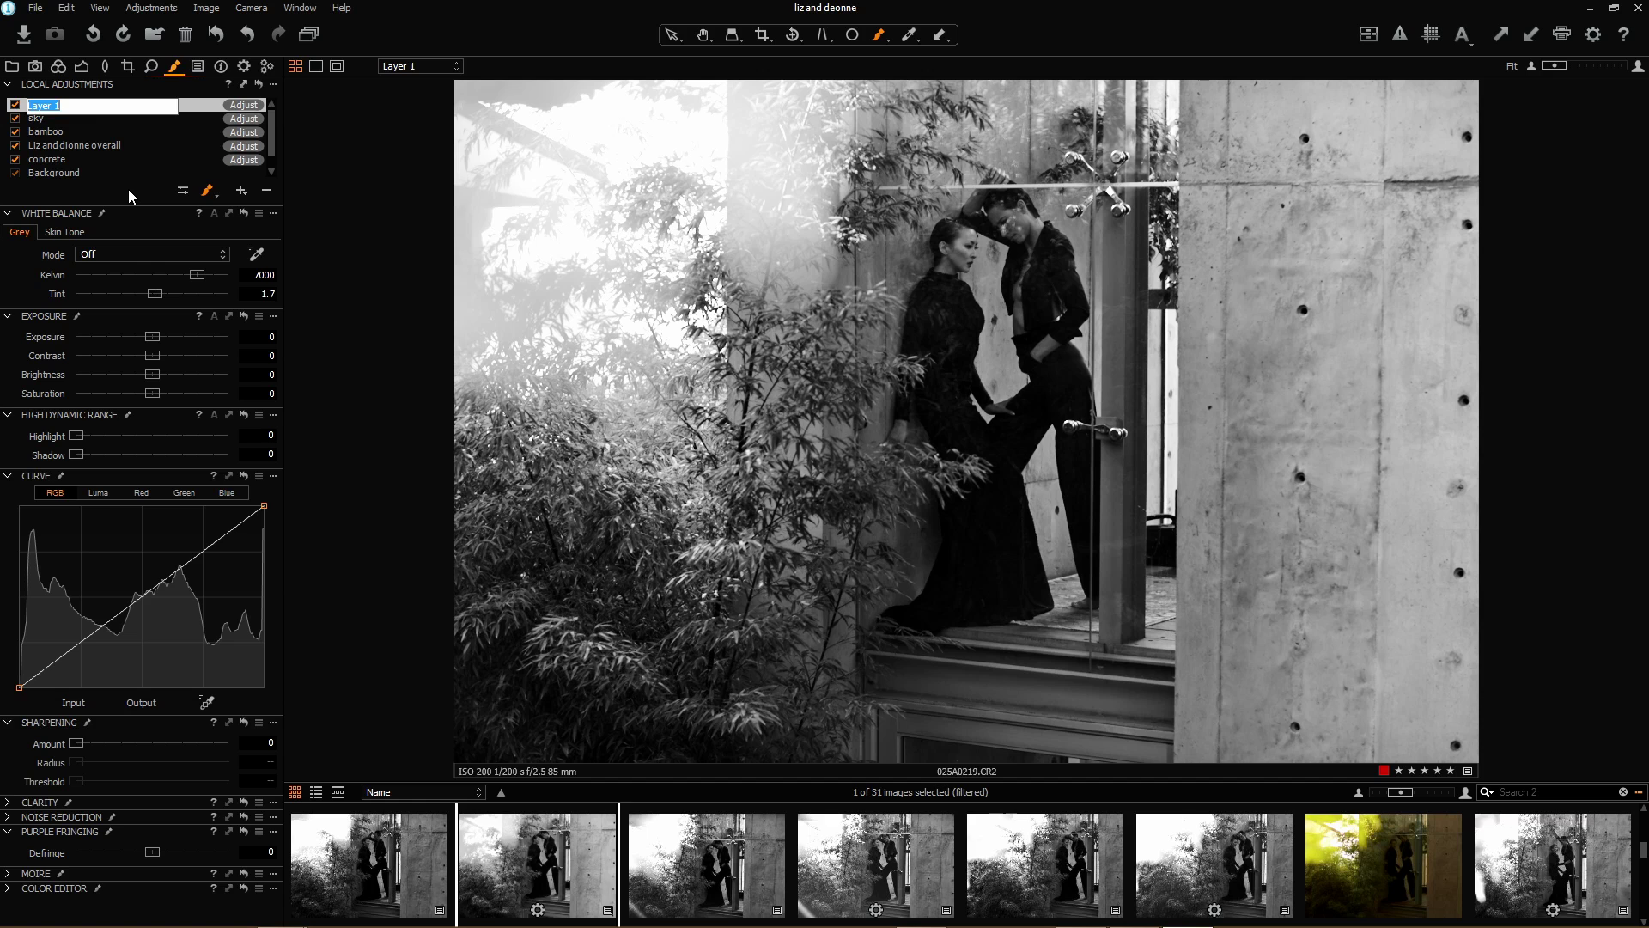
{"action": "type", "text": "specific dodge"}
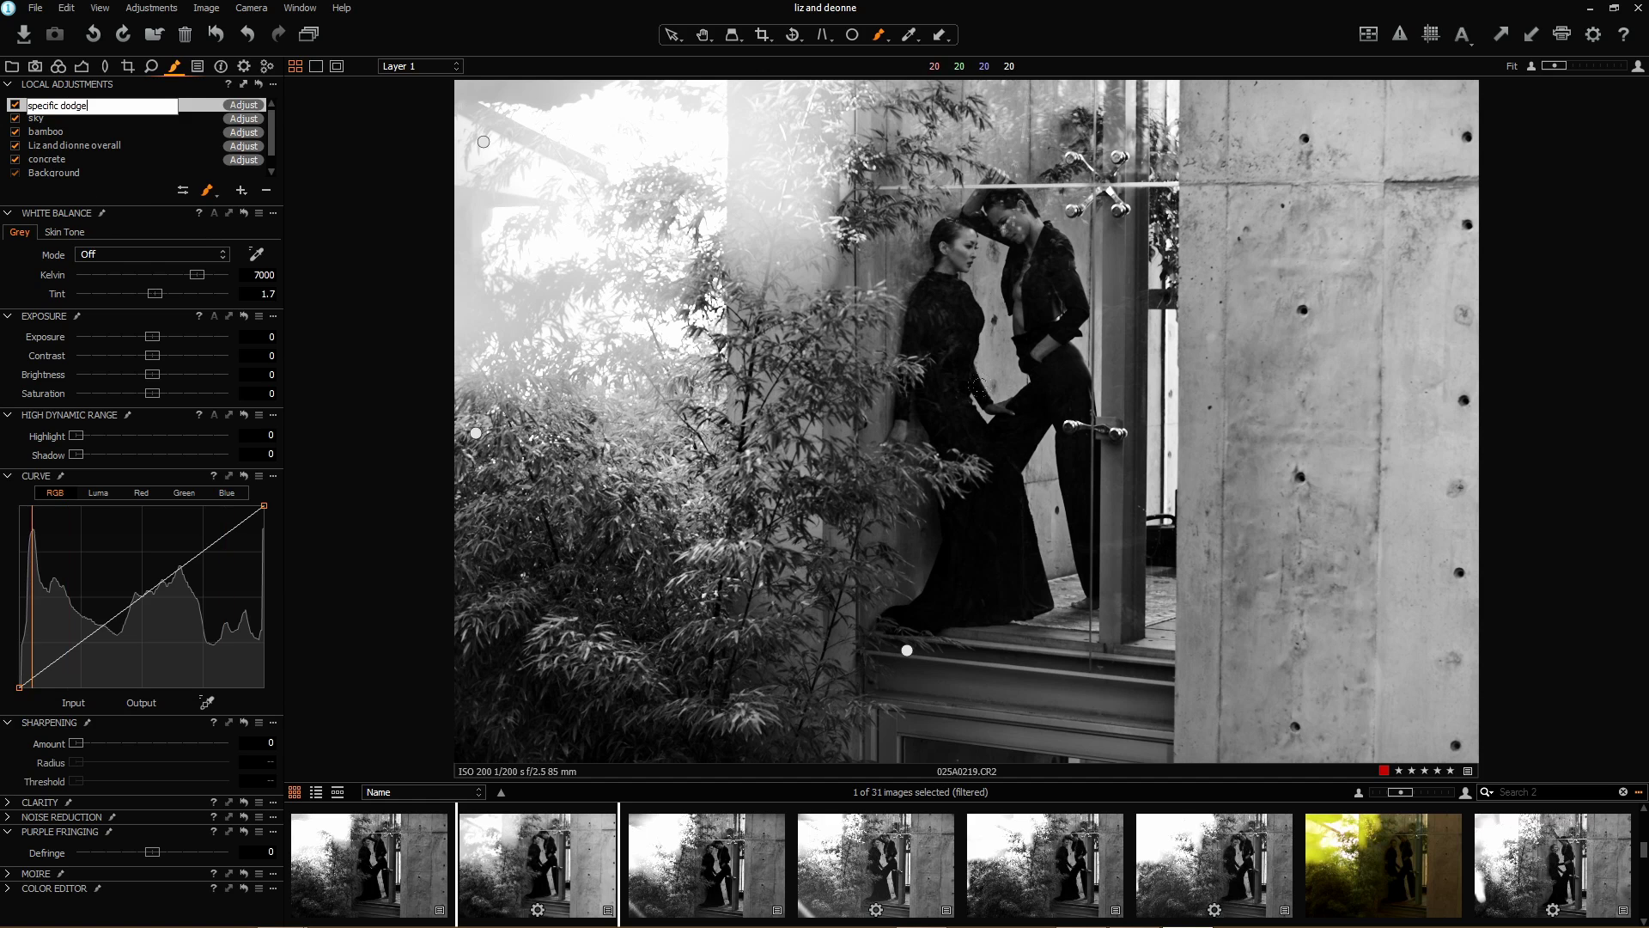
Paint the specific dodge mask onto the woman's two hands with a size 39 brush at increased opacity
{"action": "scroll", "coordinate": [975, 386], "scroll_direction": "up", "scroll_amount": 3}
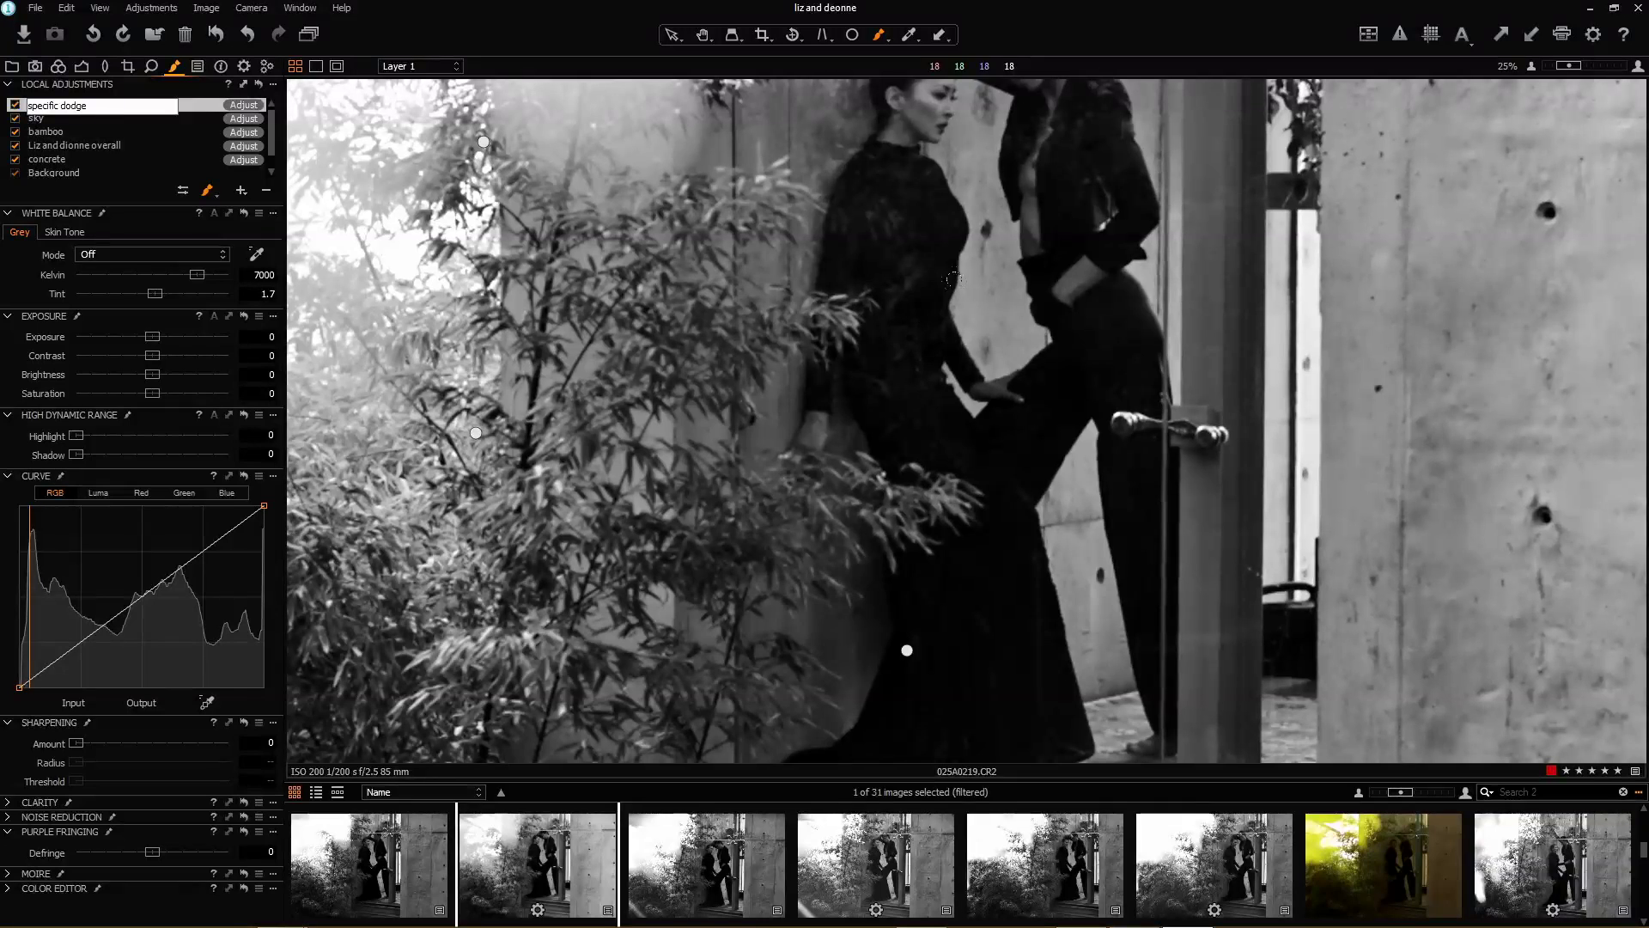
{"action": "scroll", "coordinate": [931, 283], "scroll_direction": "up", "scroll_amount": 3}
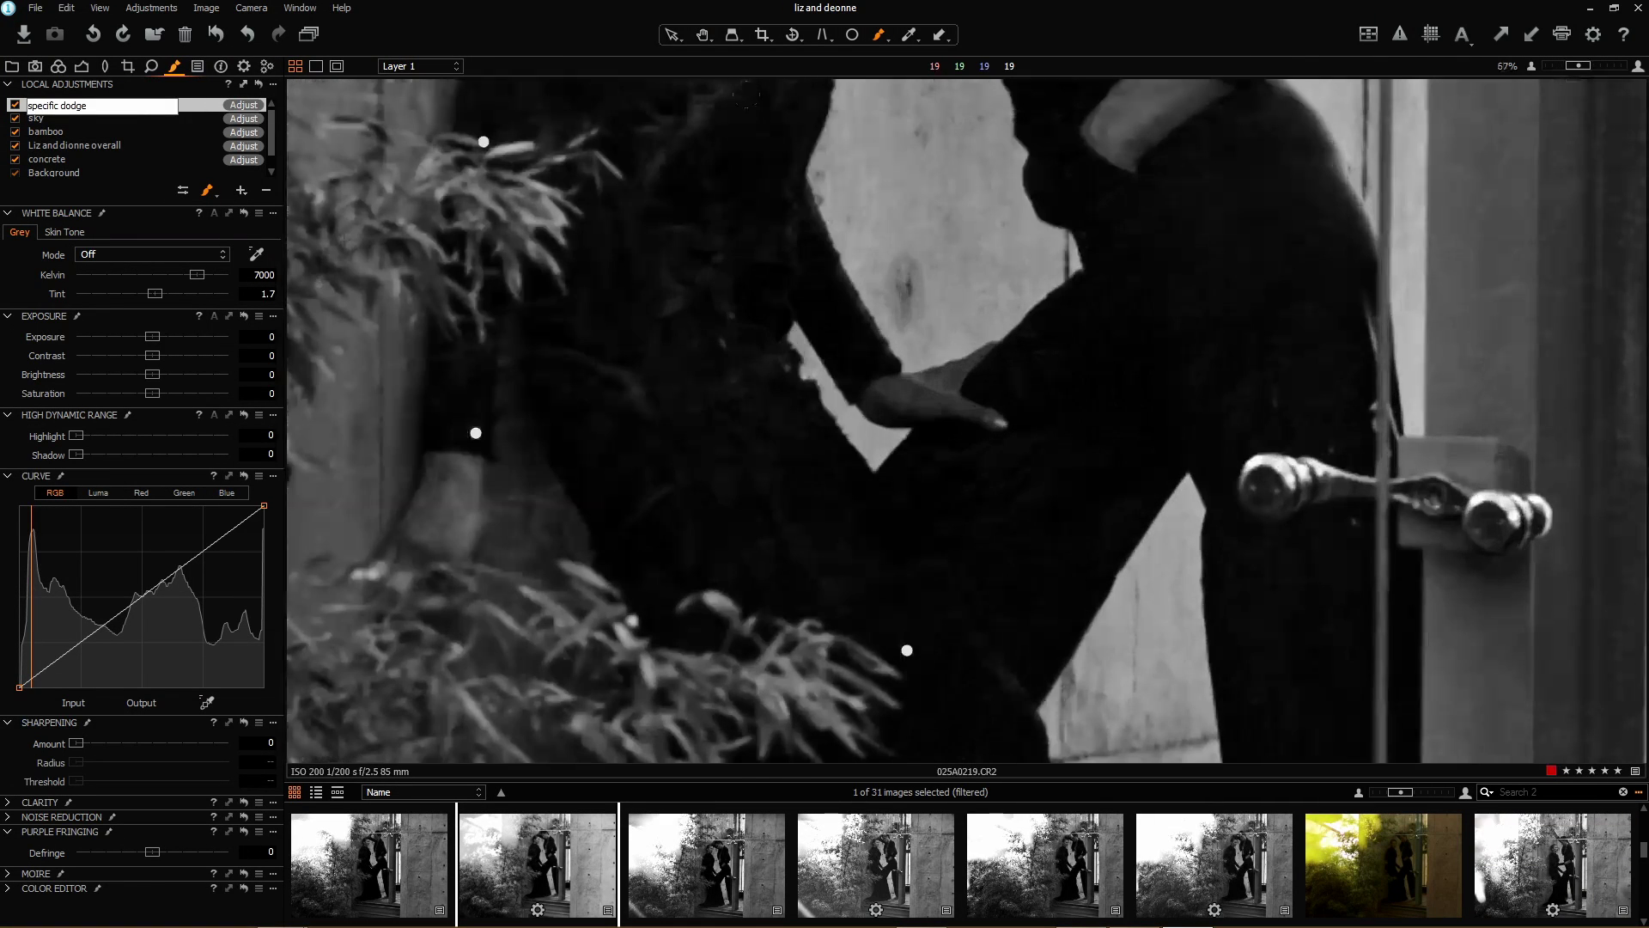
{"action": "right_click", "coordinate": [945, 455]}
{"action": "left_click_drag", "start_coordinate": [939, 388], "coordinate": [868, 388]}
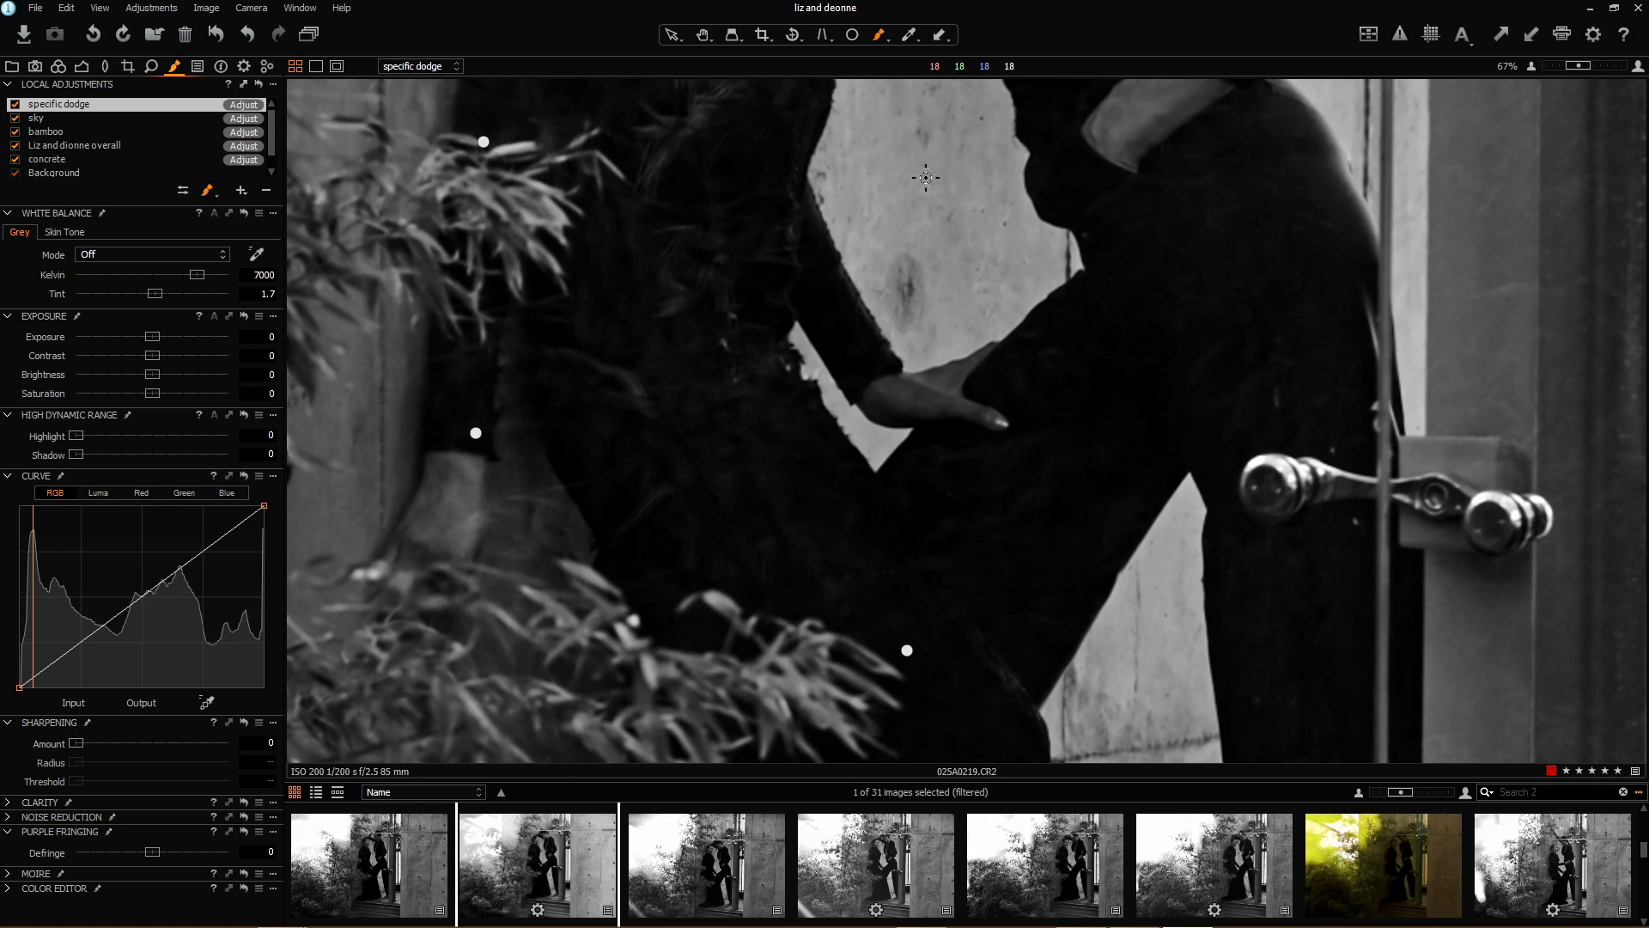
{"action": "right_click", "coordinate": [886, 380]}
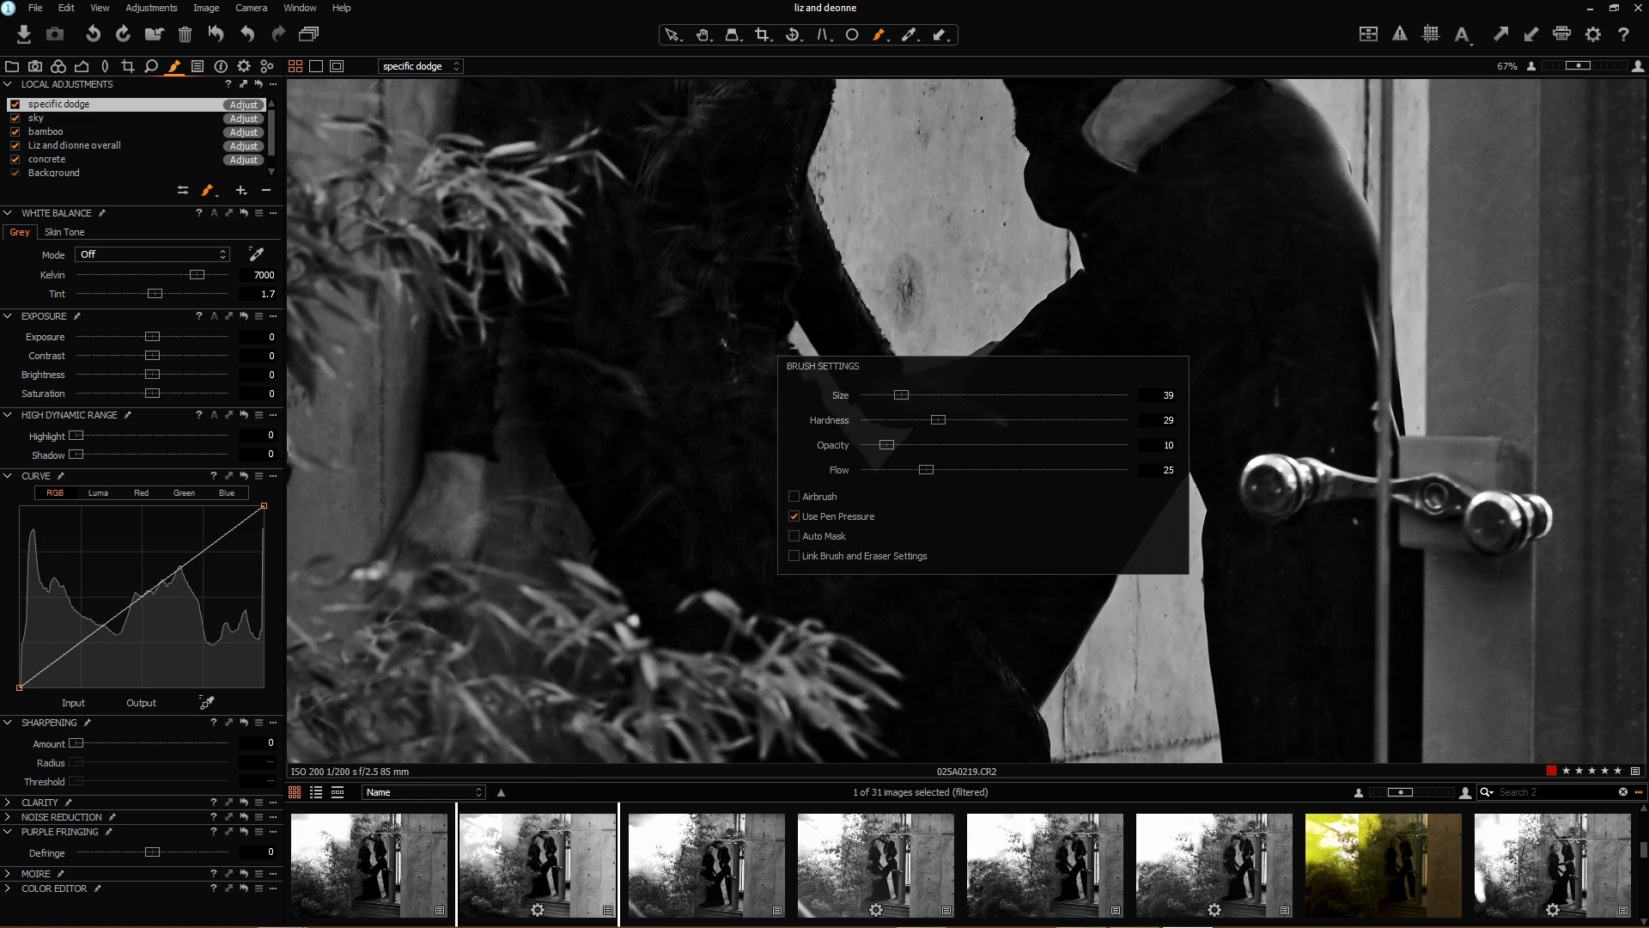
{"action": "left_click_drag", "start_coordinate": [886, 444], "coordinate": [909, 444]}
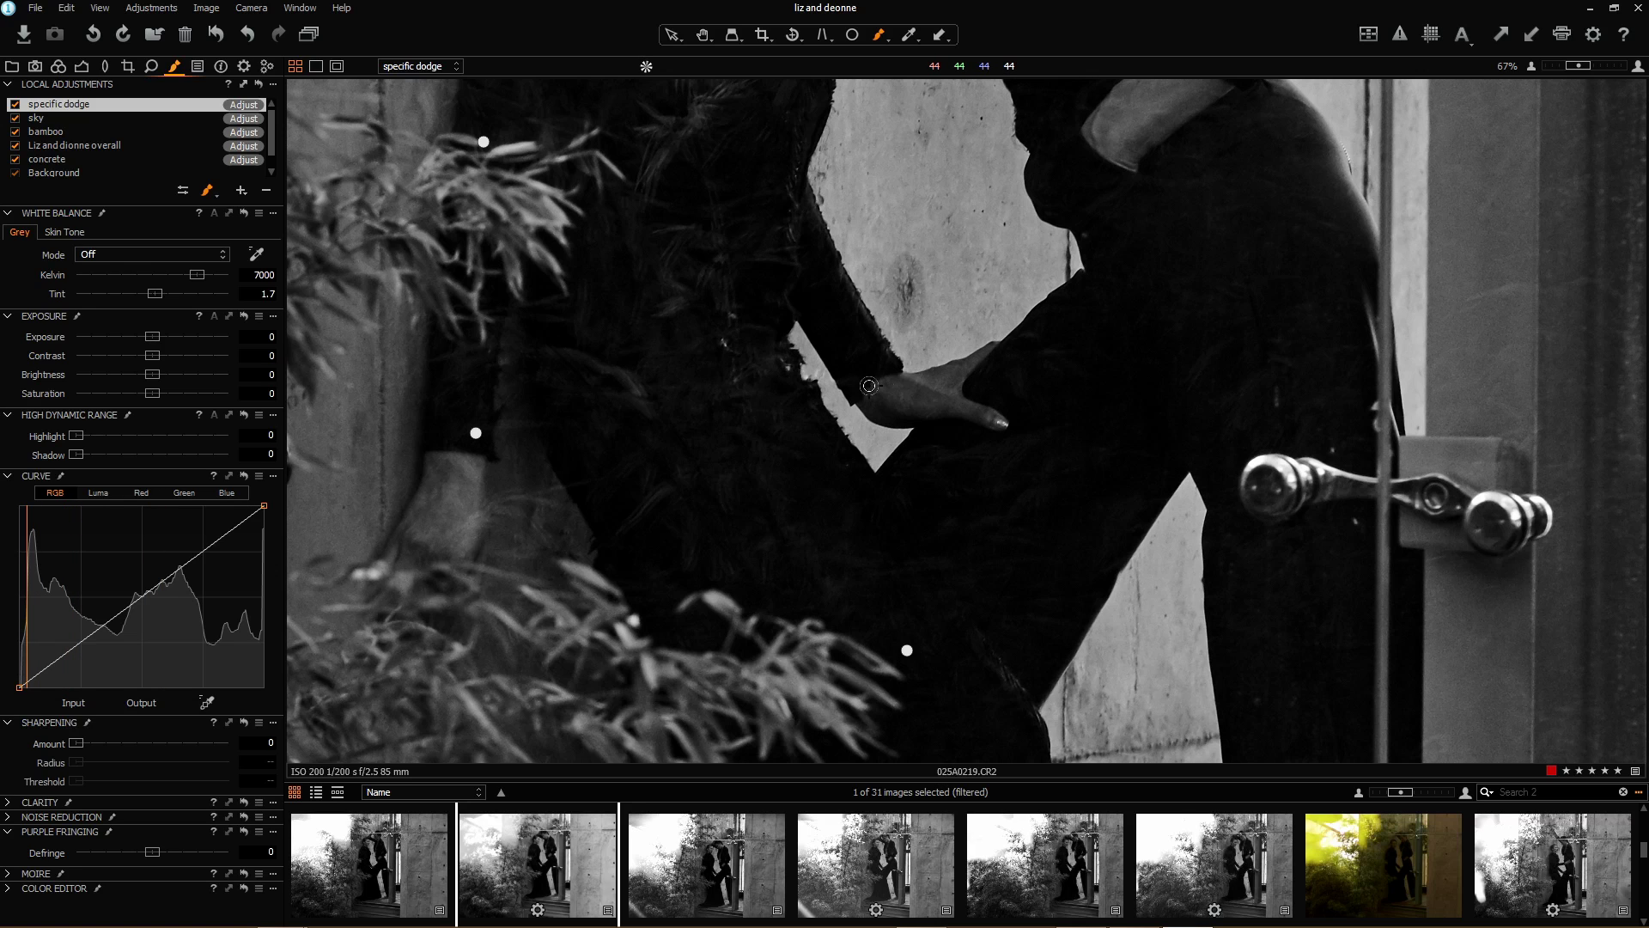
{"action": "mouse_move", "coordinate": [862, 370]}
{"action": "left_mouse_down"}
{"action": "mouse_move", "coordinate": [978, 405]}
{"action": "mouse_move", "coordinate": [903, 383]}
{"action": "mouse_move", "coordinate": [936, 353]}
{"action": "mouse_move", "coordinate": [904, 366]}
{"action": "mouse_move", "coordinate": [973, 338]}
{"action": "mouse_move", "coordinate": [873, 379]}
{"action": "mouse_move", "coordinate": [971, 398]}
{"action": "mouse_move", "coordinate": [875, 392]}
{"action": "left_mouse_up"}
{"action": "mouse_move", "coordinate": [449, 481]}
{"action": "left_mouse_down"}
{"action": "mouse_move", "coordinate": [448, 523]}
{"action": "mouse_move", "coordinate": [450, 451]}
{"action": "mouse_move", "coordinate": [447, 528]}
{"action": "mouse_move", "coordinate": [442, 448]}
{"action": "mouse_move", "coordinate": [432, 506]}
{"action": "mouse_move", "coordinate": [452, 435]}
{"action": "mouse_move", "coordinate": [449, 537]}
{"action": "mouse_move", "coordinate": [408, 536]}
{"action": "mouse_move", "coordinate": [402, 519]}
{"action": "mouse_move", "coordinate": [424, 521]}
{"action": "mouse_move", "coordinate": [433, 454]}
{"action": "mouse_move", "coordinate": [455, 457]}
{"action": "mouse_move", "coordinate": [444, 548]}
{"action": "mouse_move", "coordinate": [457, 450]}
{"action": "mouse_move", "coordinate": [438, 446]}
{"action": "mouse_move", "coordinate": [426, 506]}
{"action": "mouse_move", "coordinate": [405, 513]}
{"action": "mouse_move", "coordinate": [426, 456]}
{"action": "mouse_move", "coordinate": [413, 522]}
{"action": "left_mouse_up"}
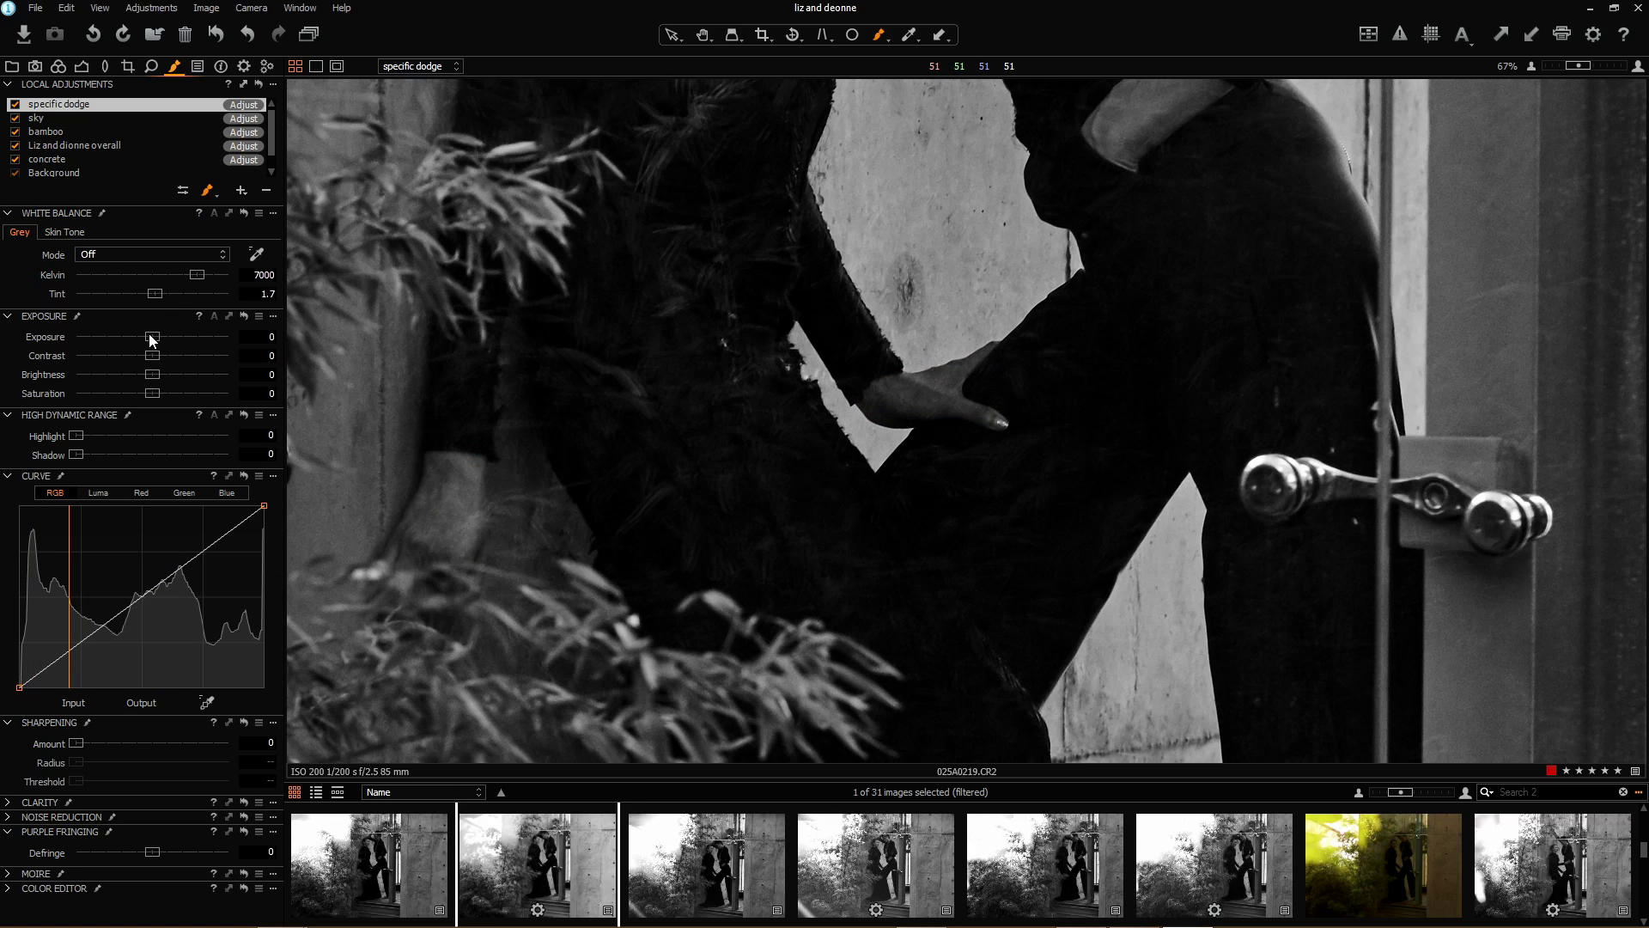
Set the specific dodge layer's exposure to 2.11 and switch the layer off to compare its effect on the hands
{"action": "left_click_drag", "start_coordinate": [155, 339], "coordinate": [177, 337]}
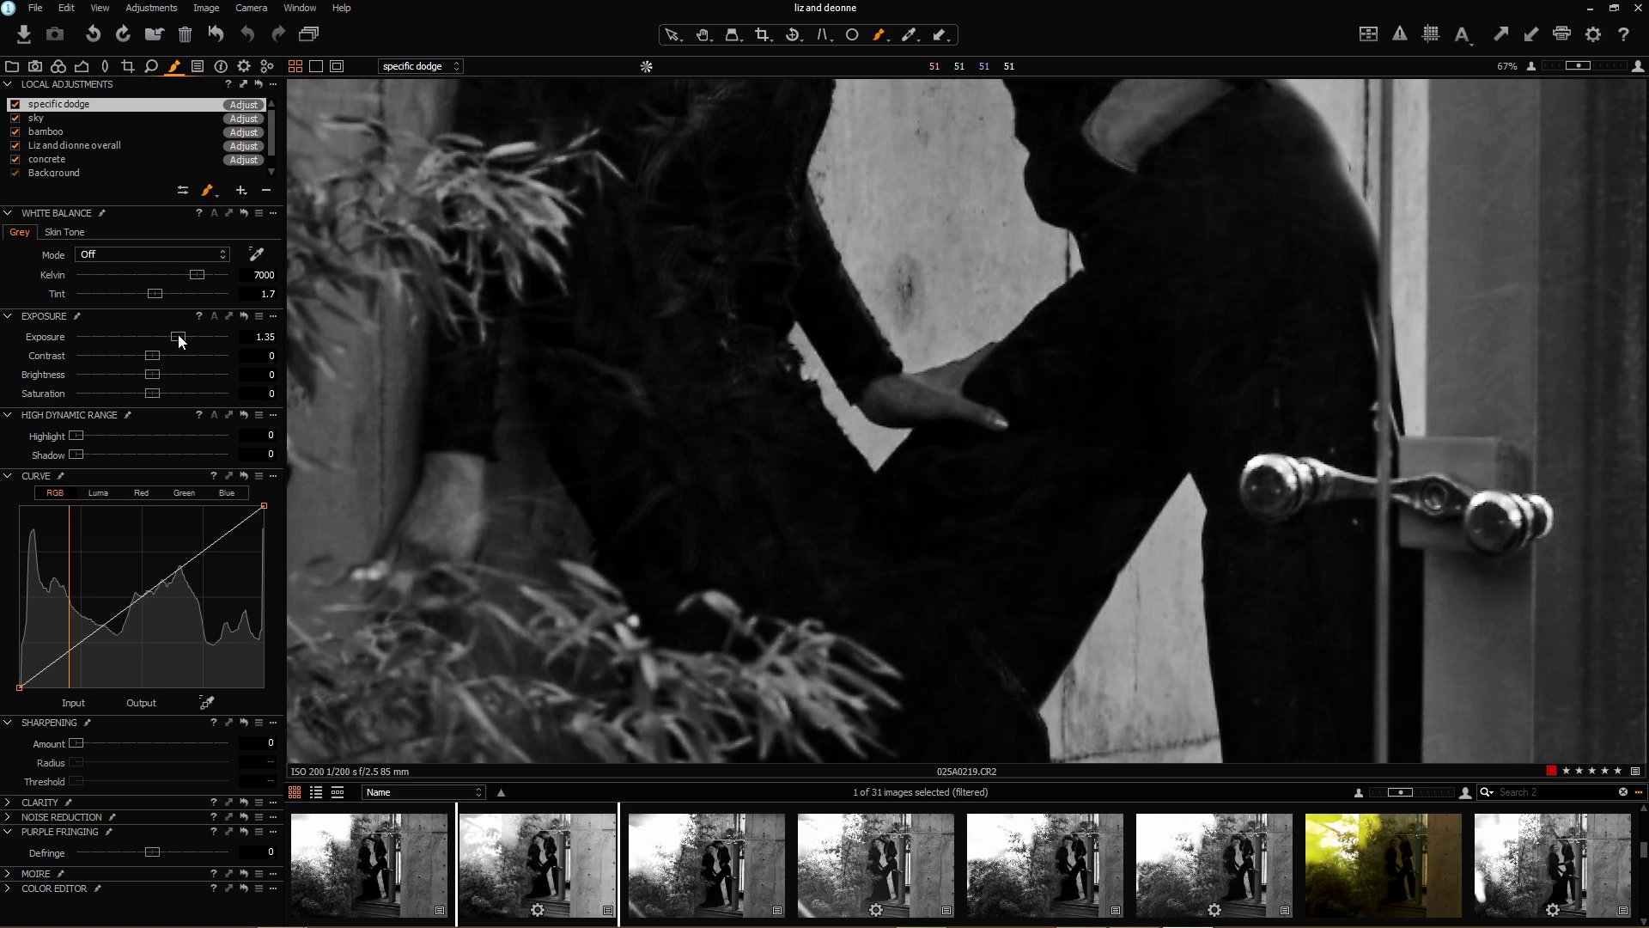
{"action": "left_click_drag", "start_coordinate": [177, 336], "coordinate": [194, 338]}
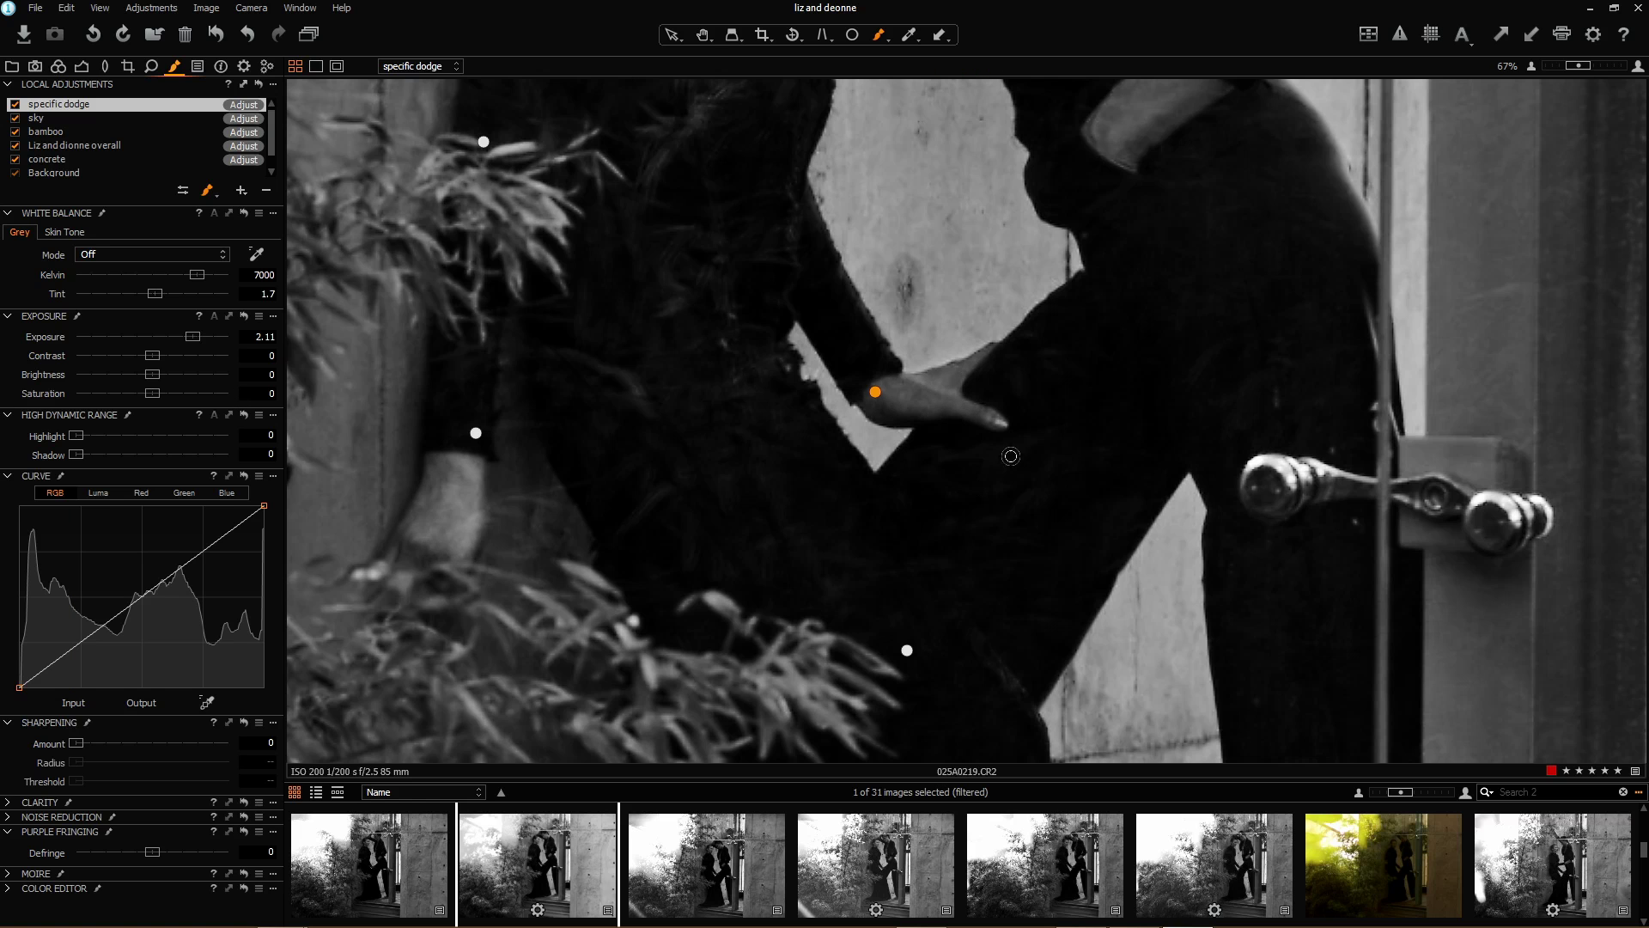
{"action": "scroll", "coordinate": [835, 465], "scroll_direction": "down", "scroll_amount": 2}
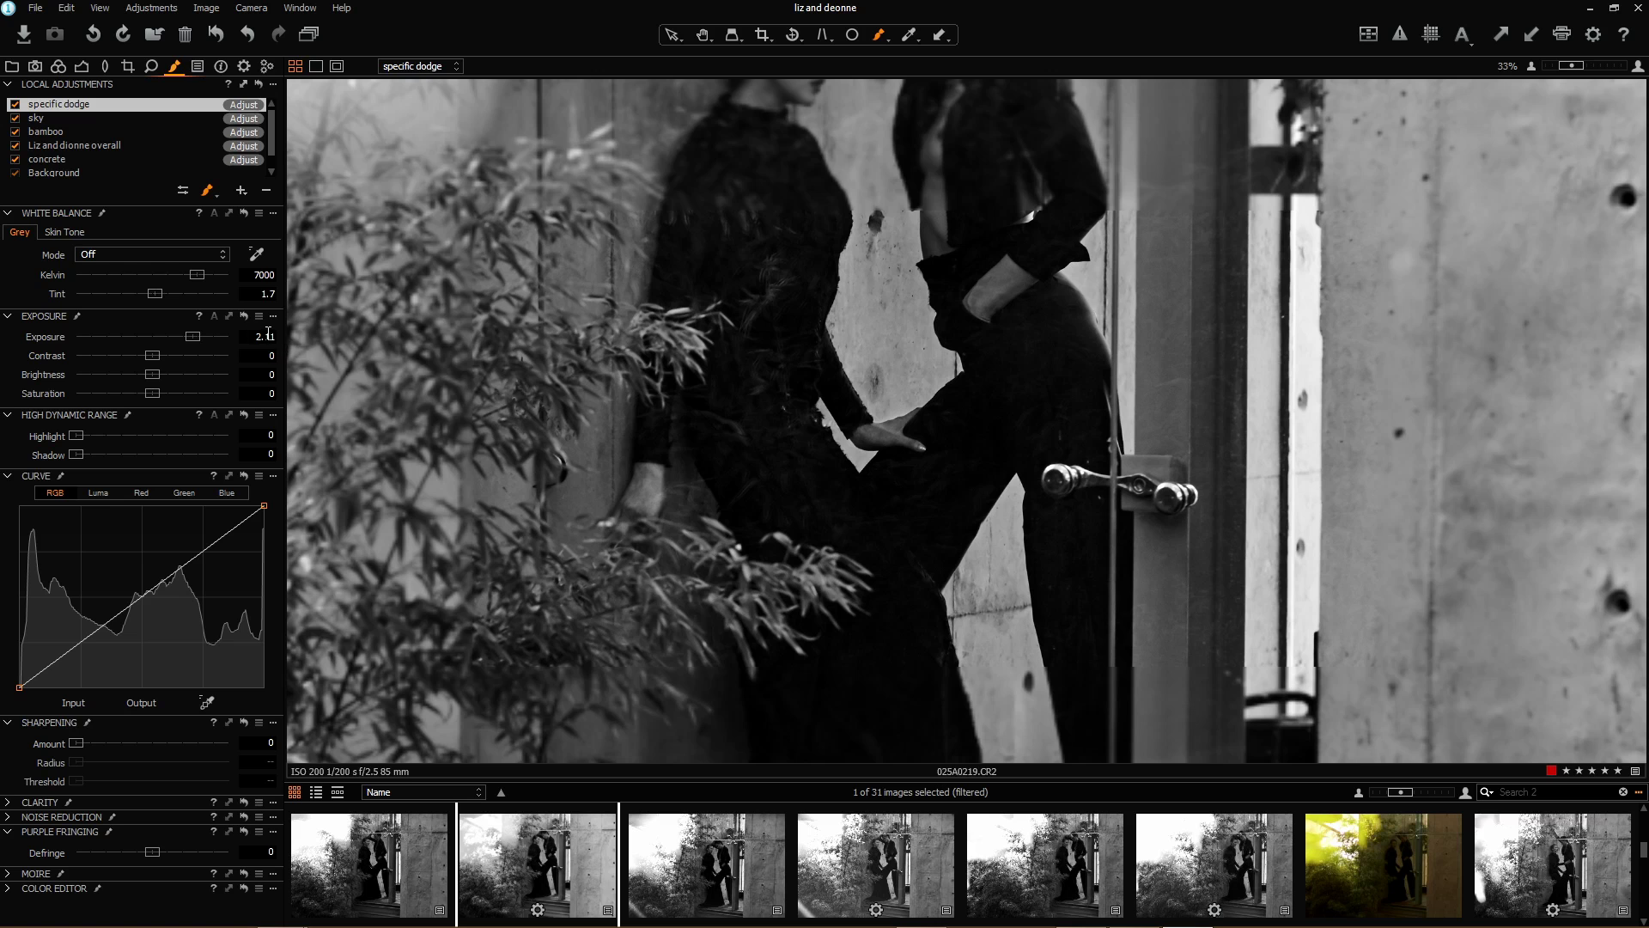
{"action": "scroll", "coordinate": [957, 443], "scroll_direction": "down", "scroll_amount": 1}
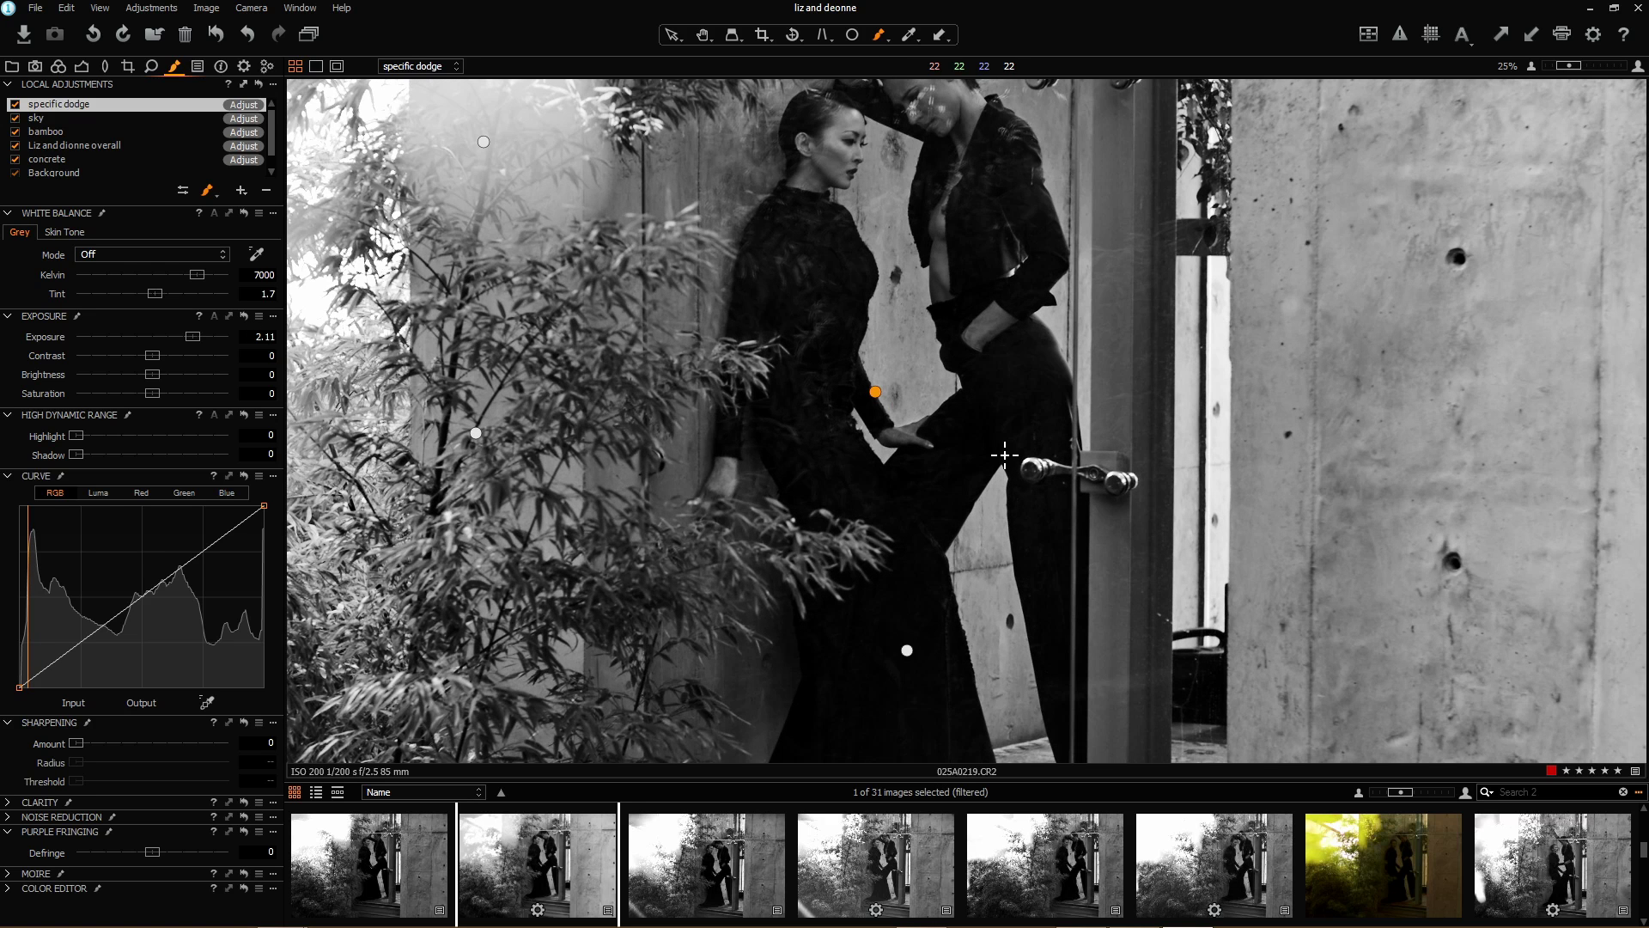
{"action": "left_click", "coordinate": [14, 105]}
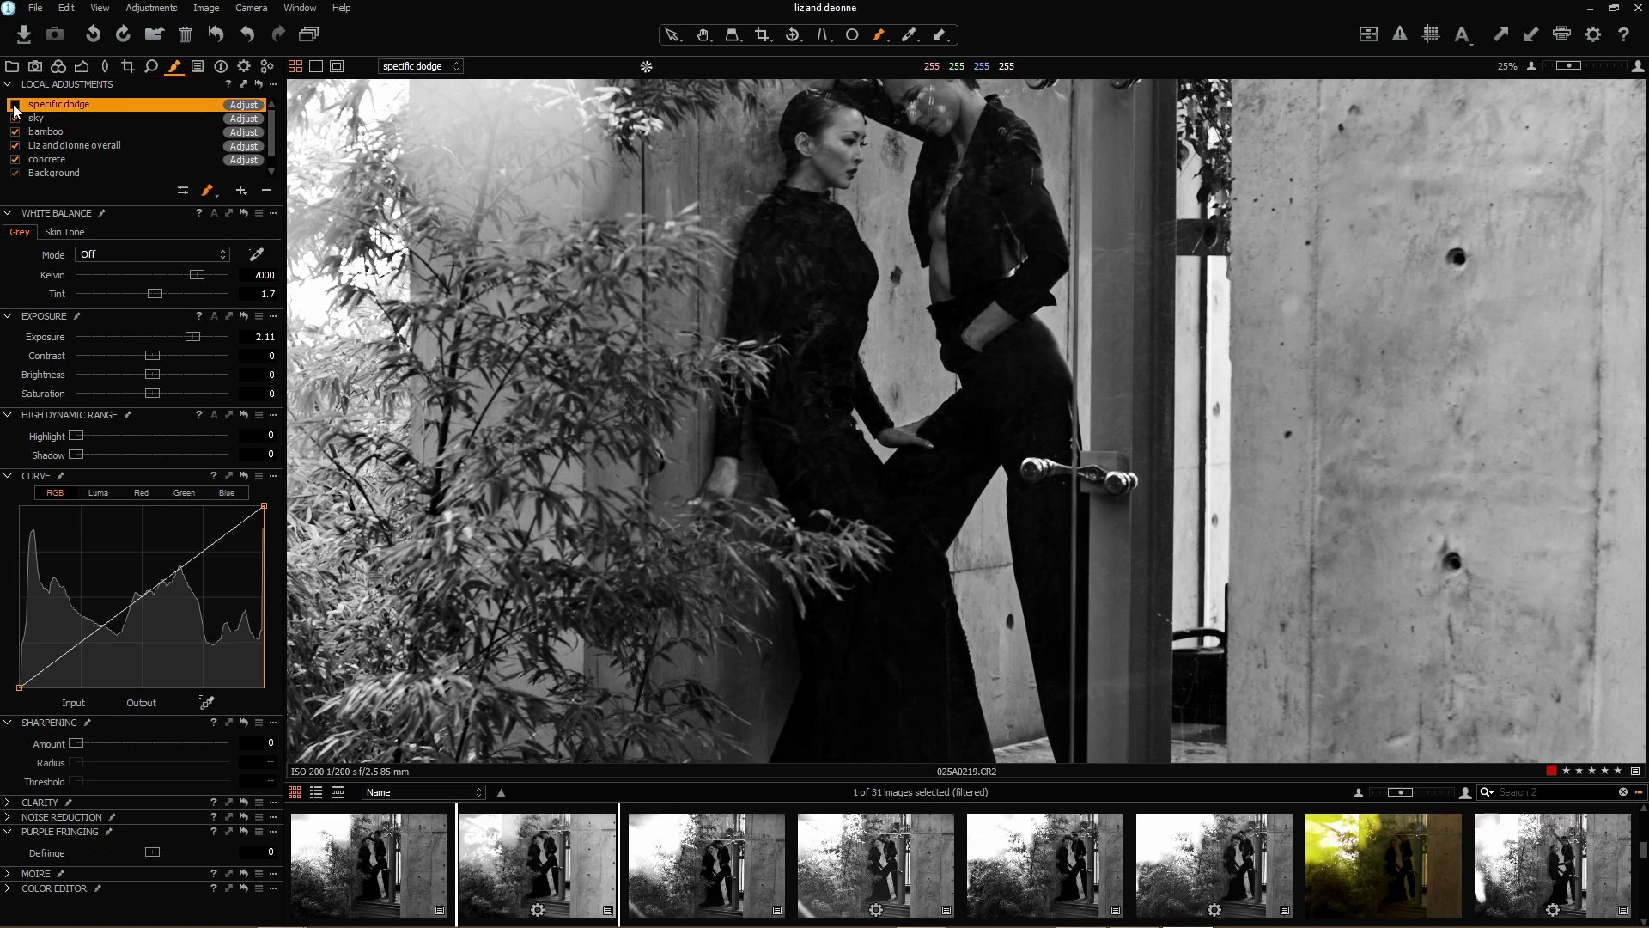